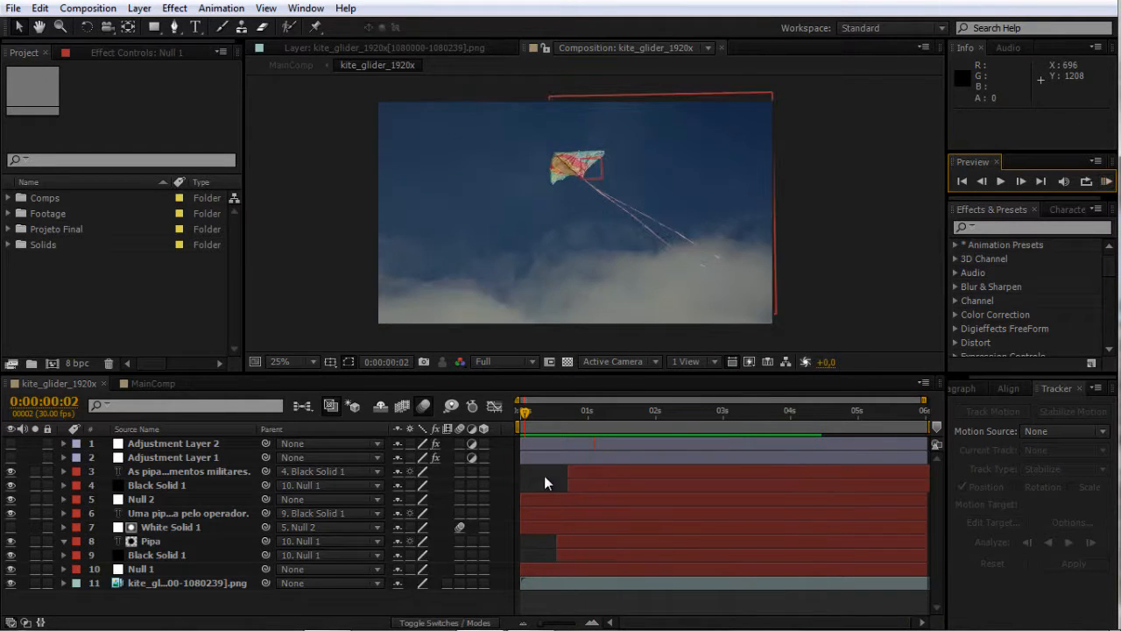
Import the kite_glider_1920x1080 PNG sequence as footage into the Scenes folder inside Footage
{"action": "key", "text": "space"}
{"action": "left_click", "coordinate": [14, 239]}
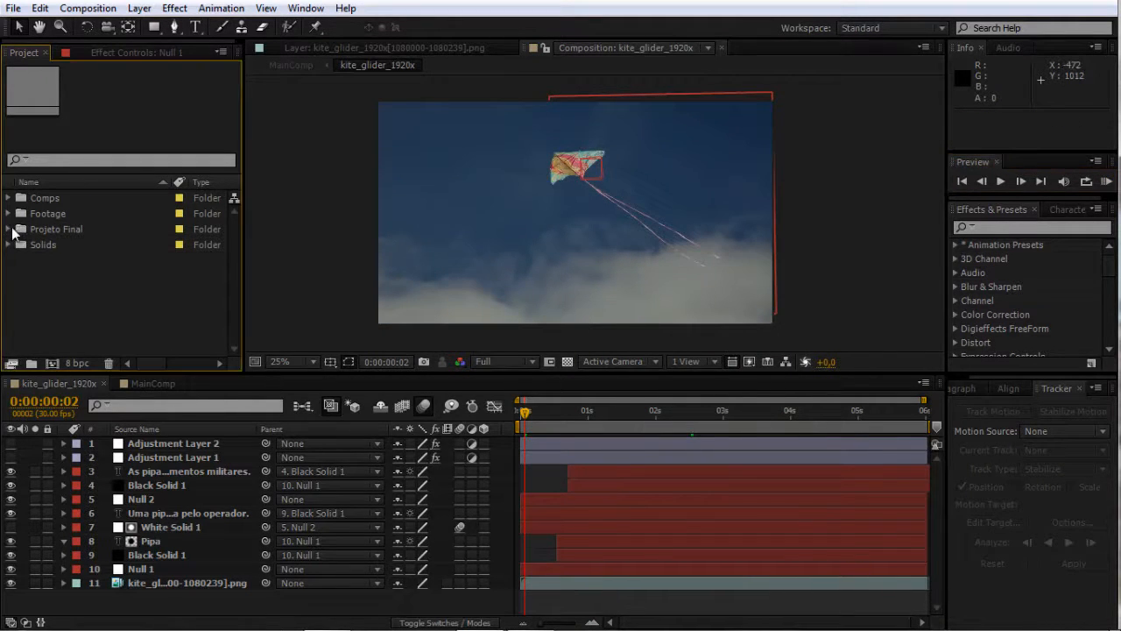
{"action": "left_click", "coordinate": [8, 213]}
{"action": "left_click", "coordinate": [34, 226]}
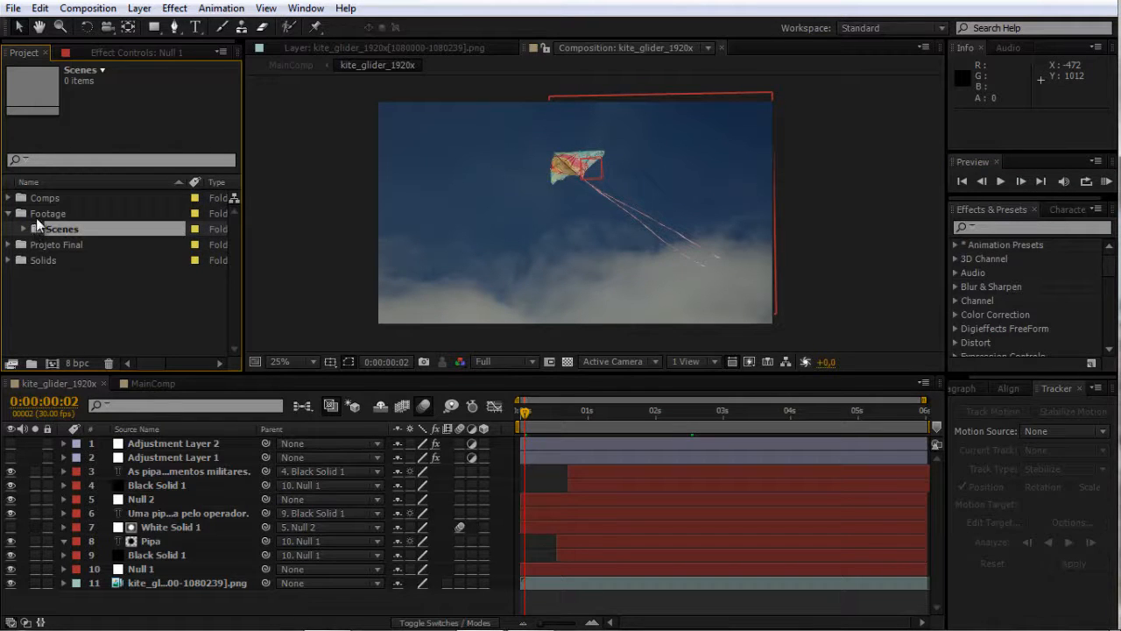
{"action": "key", "text": "ctrl+i"}
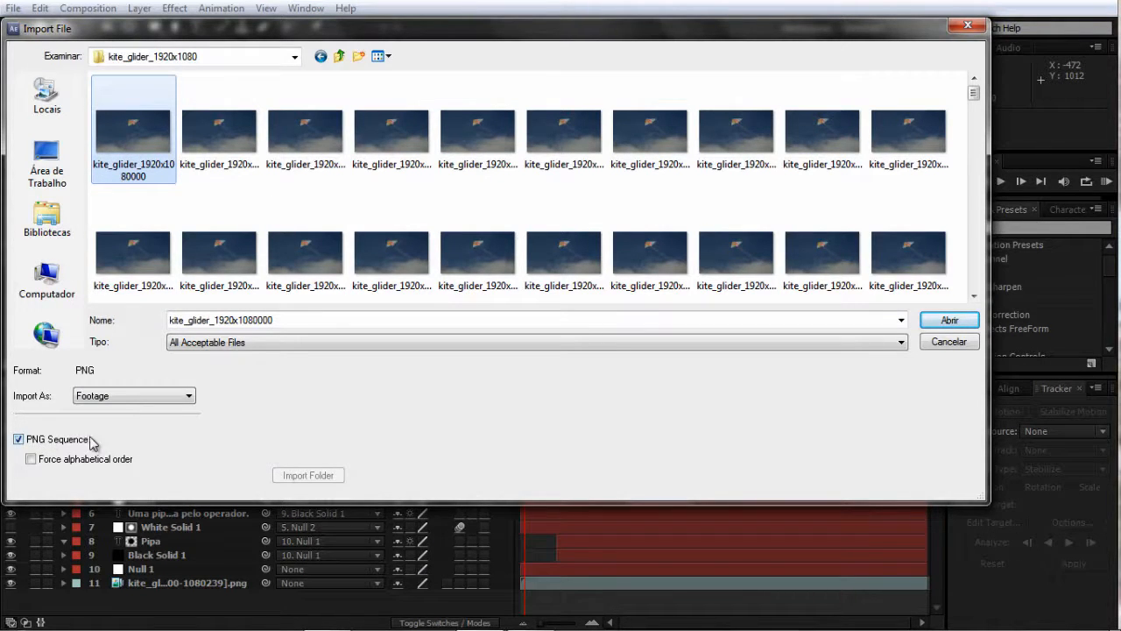
{"action": "left_click", "coordinate": [950, 320]}
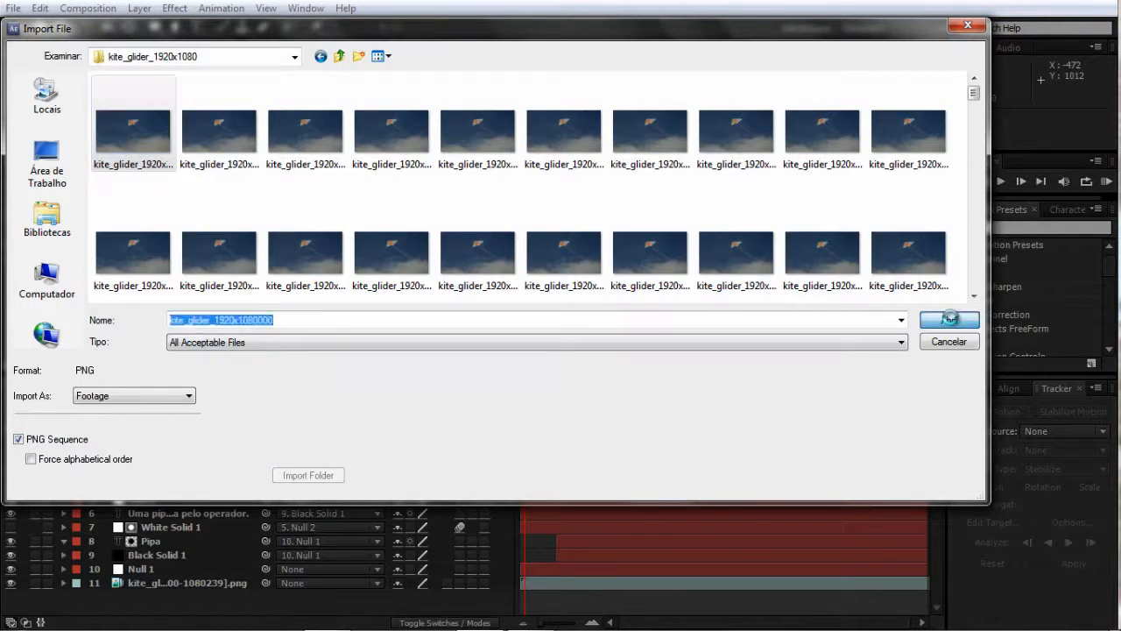
{"action": "right_click", "coordinate": [81, 246]}
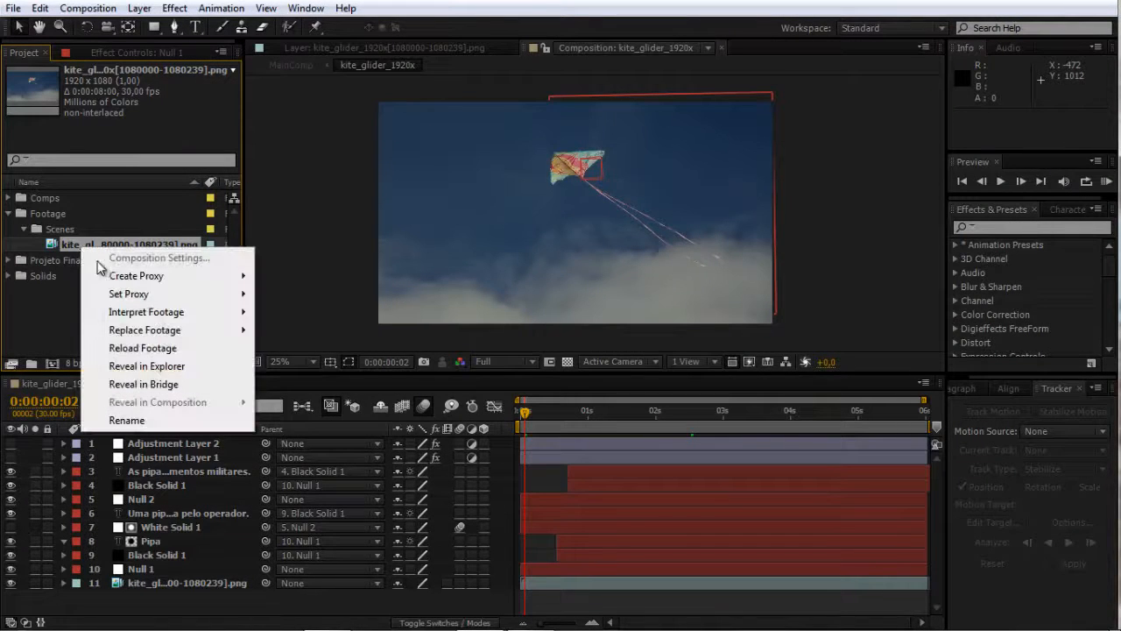
{"action": "mouse_move", "coordinate": [130, 334]}
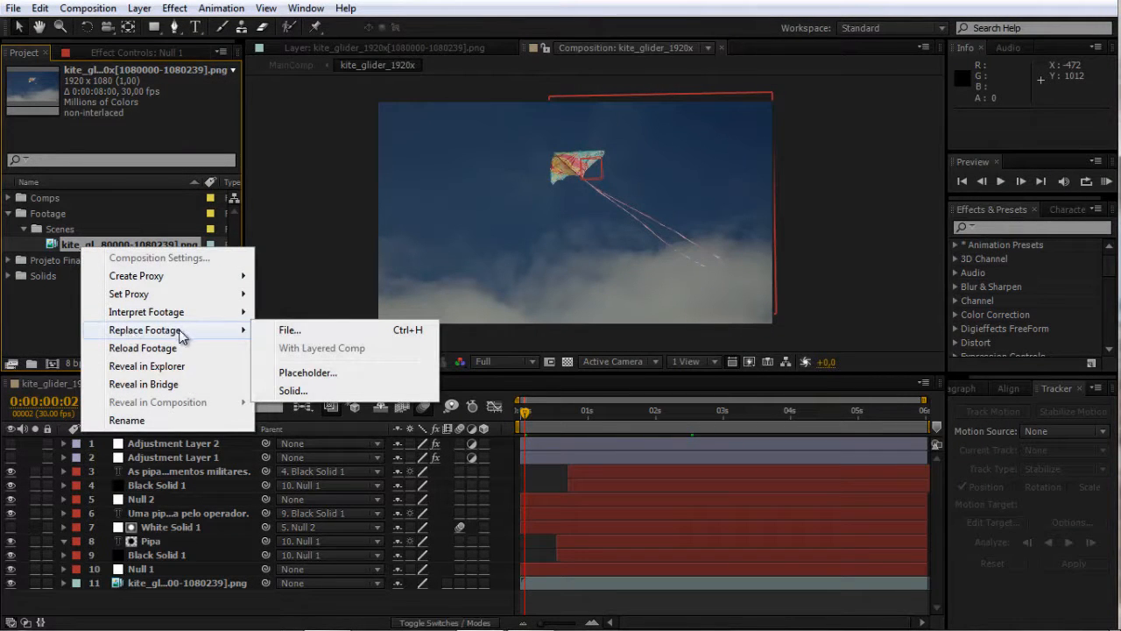
{"action": "left_click", "coordinate": [285, 333]}
{"action": "left_click", "coordinate": [960, 346]}
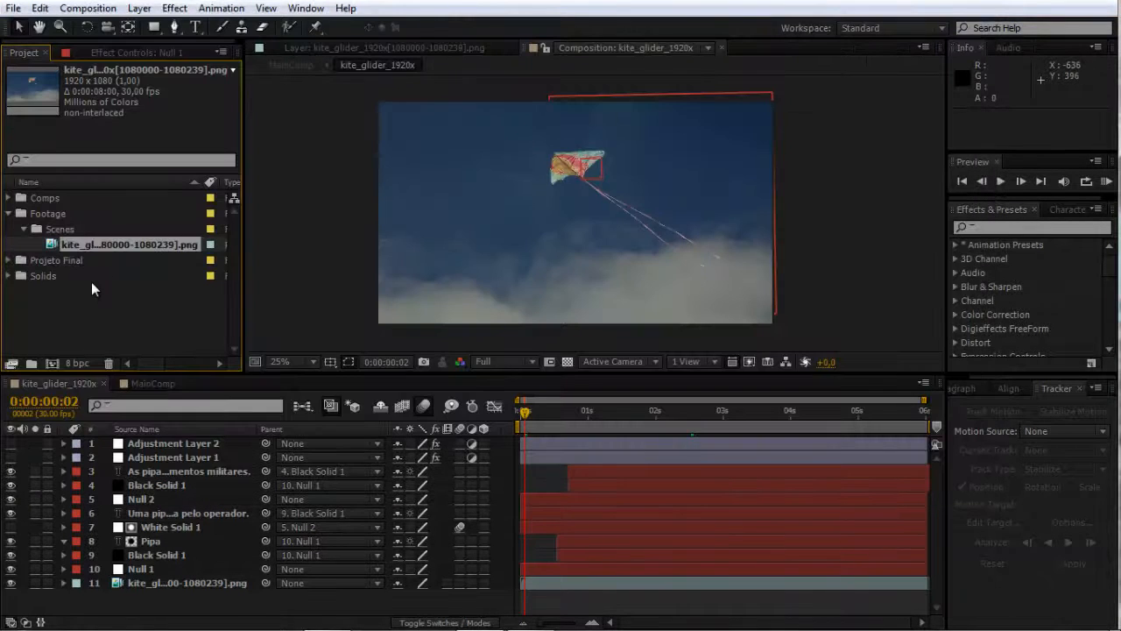
Interpret the imported kite sequence at an assumed frame rate of 29,97 frames per second
{"action": "right_click", "coordinate": [84, 247]}
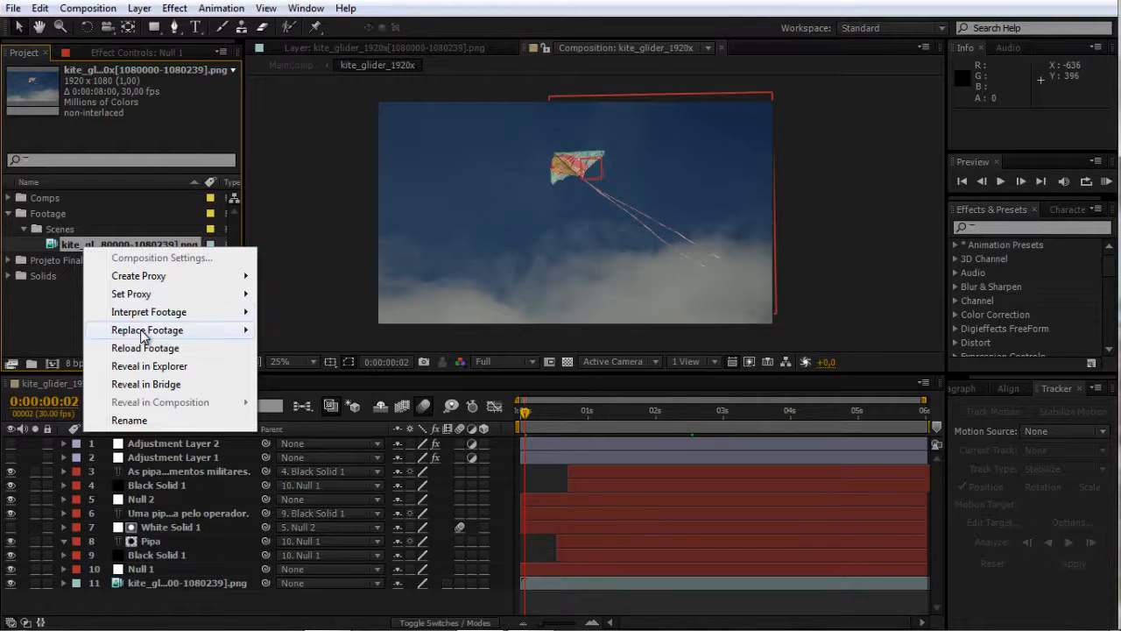
{"action": "mouse_move", "coordinate": [149, 313]}
{"action": "left_click", "coordinate": [366, 317]}
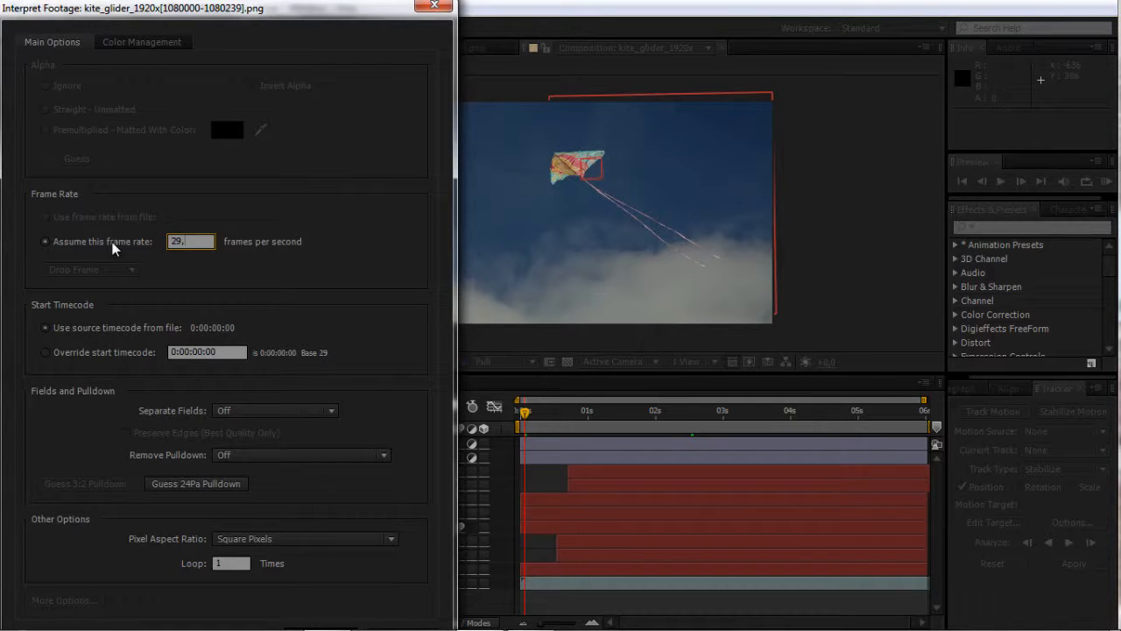
{"action": "type", "text": "97"}
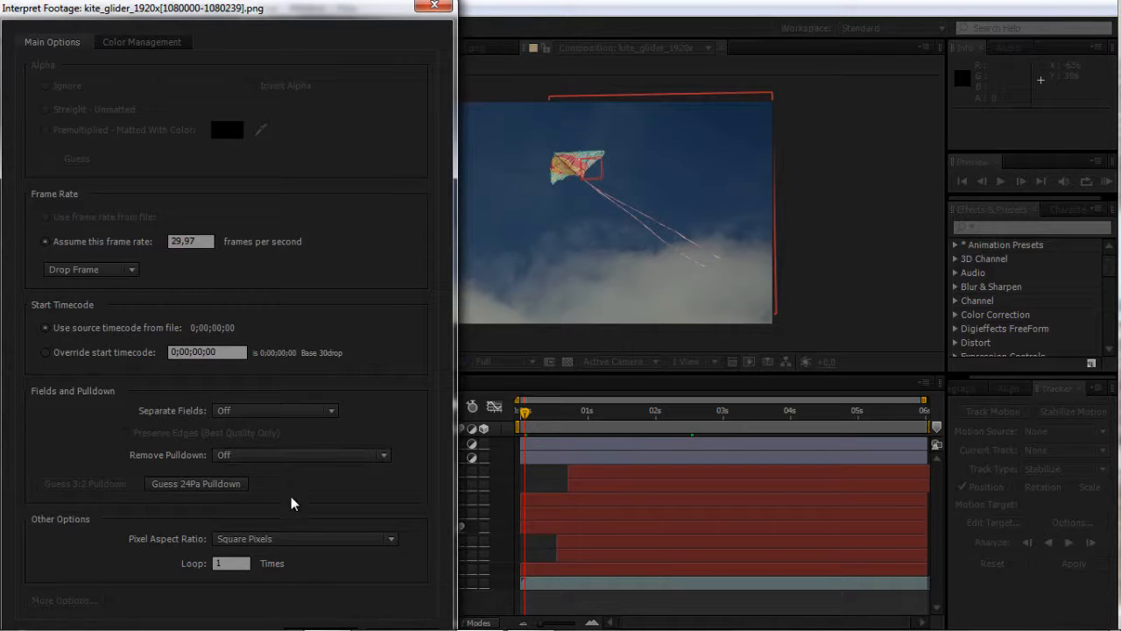
{"action": "key", "text": "Return"}
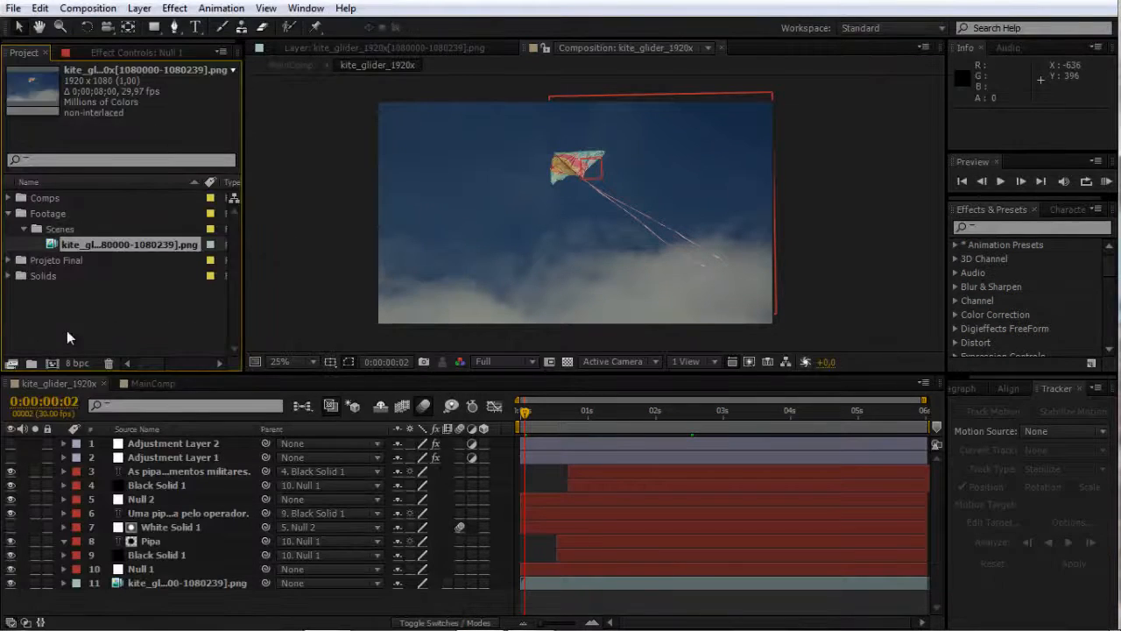
Create a new composition from the kite sequence and move it into the Comps folder
{"action": "left_click", "coordinate": [66, 330]}
{"action": "left_click", "coordinate": [52, 244]}
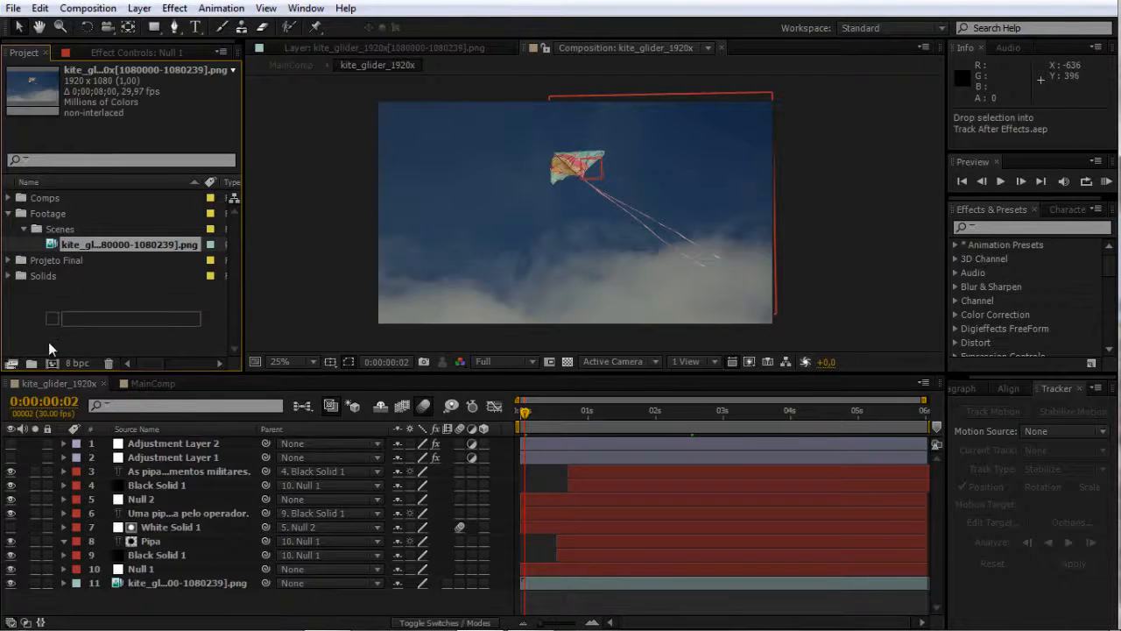
{"action": "left_click", "coordinate": [48, 367]}
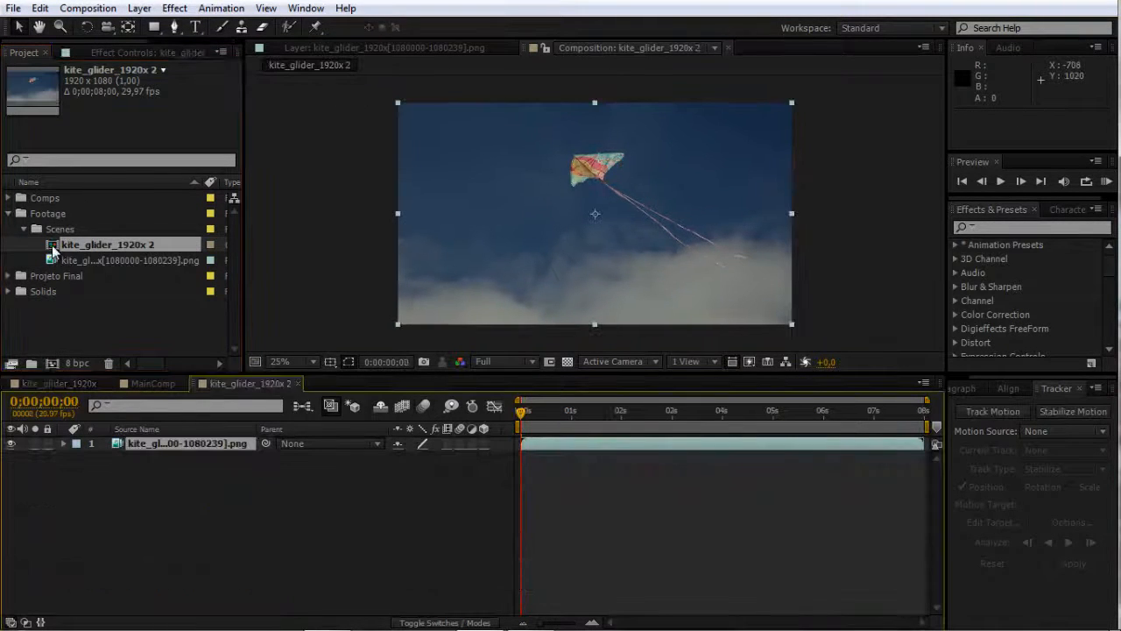
{"action": "left_click_drag", "start_coordinate": [47, 252], "coordinate": [44, 200]}
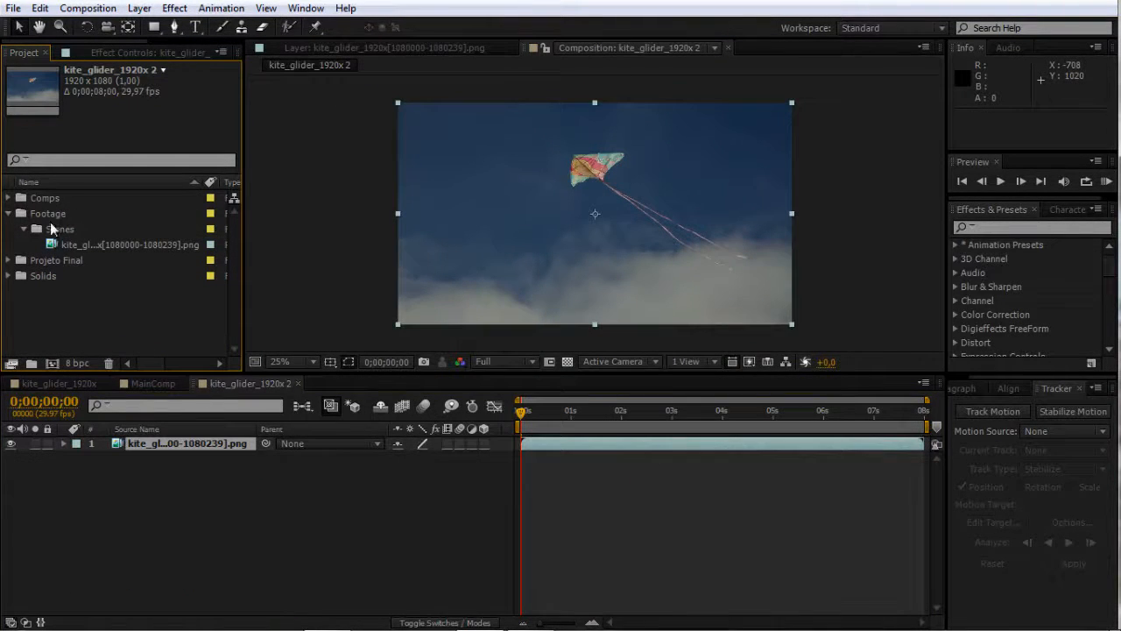
Start a Track Motion operation on the kite footage layer of the new composition
{"action": "left_click", "coordinate": [619, 485]}
{"action": "left_click", "coordinate": [530, 441]}
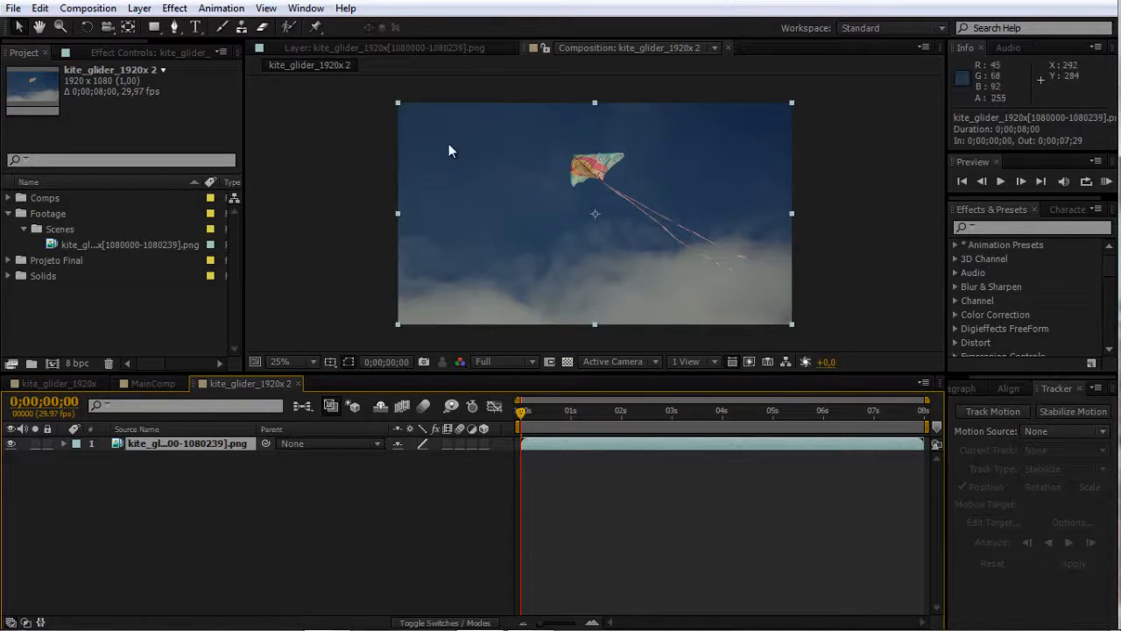
{"action": "left_click", "coordinate": [304, 9]}
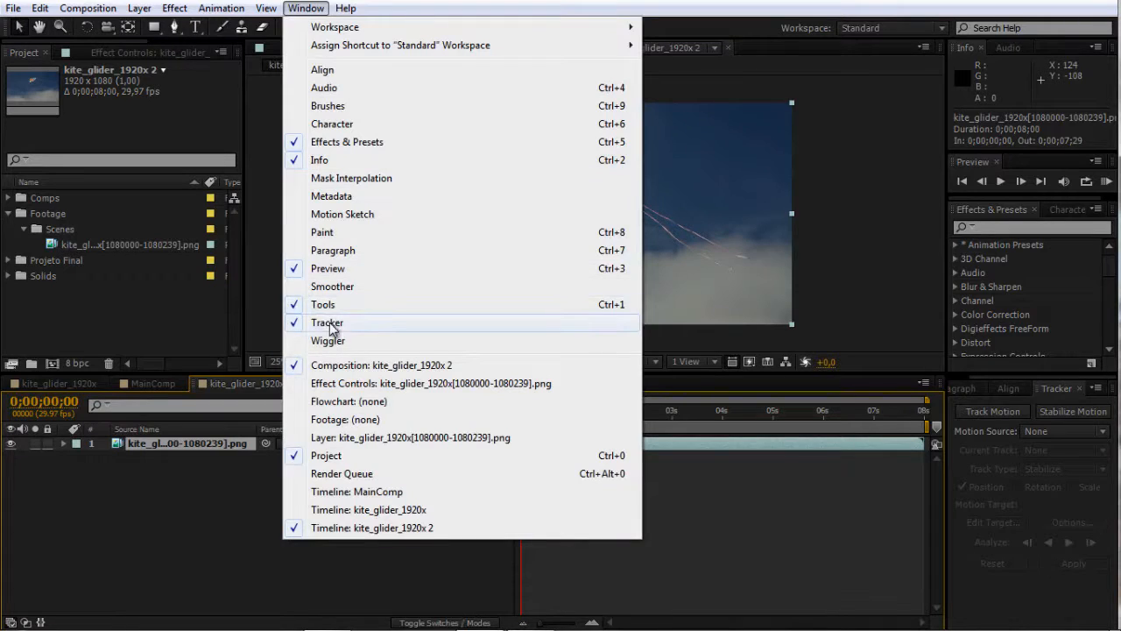
{"action": "left_click", "coordinate": [366, 324]}
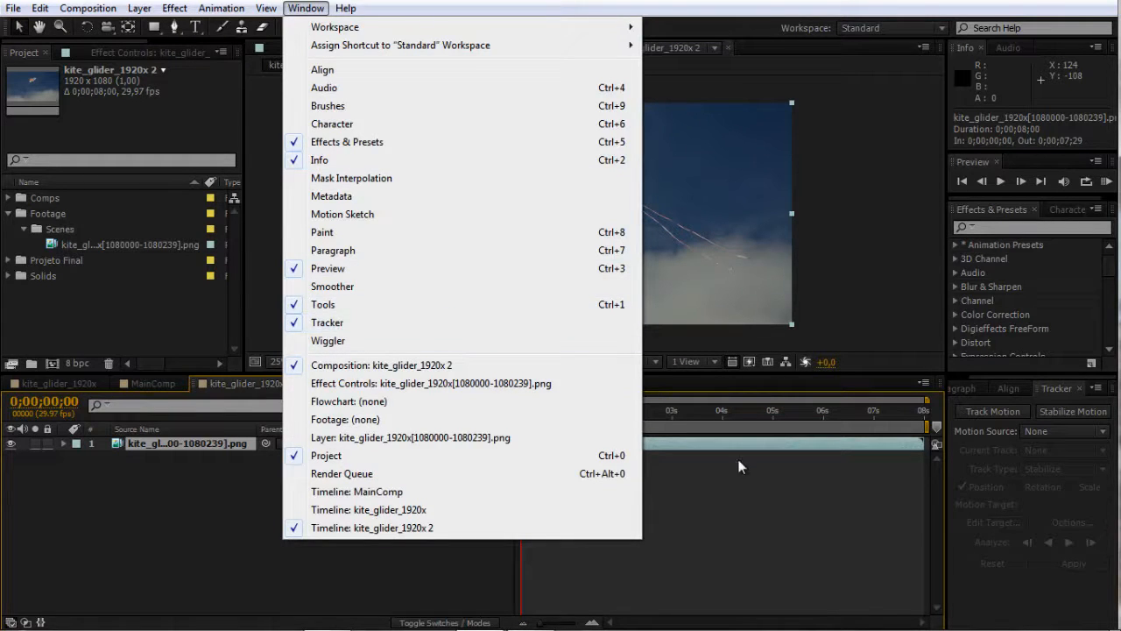
{"action": "left_click", "coordinate": [170, 442]}
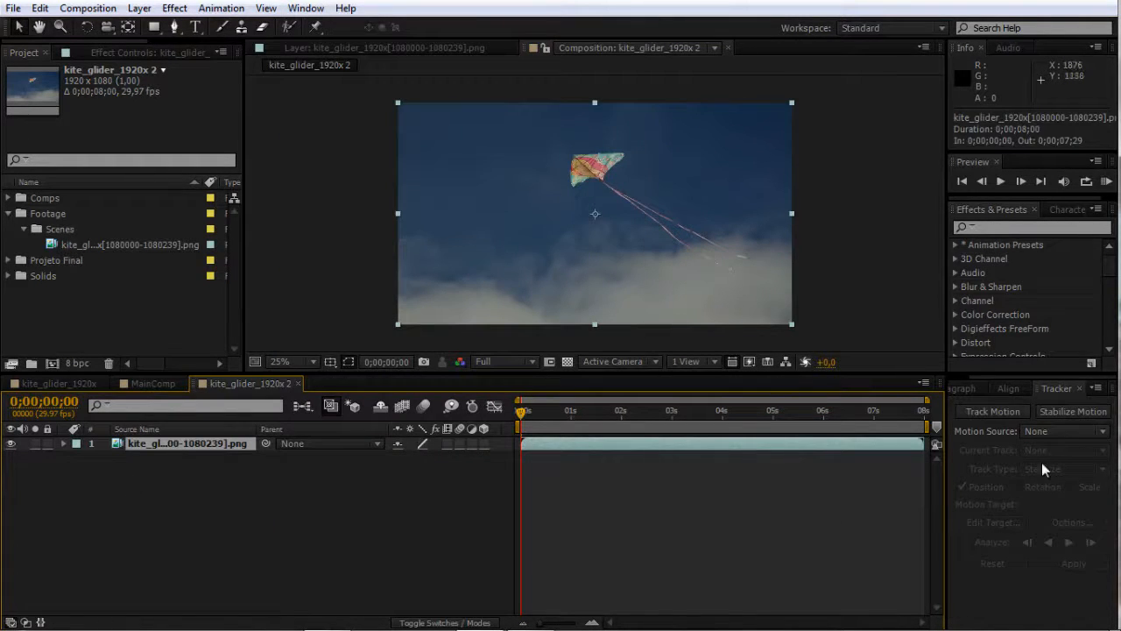
{"action": "left_click", "coordinate": [992, 412]}
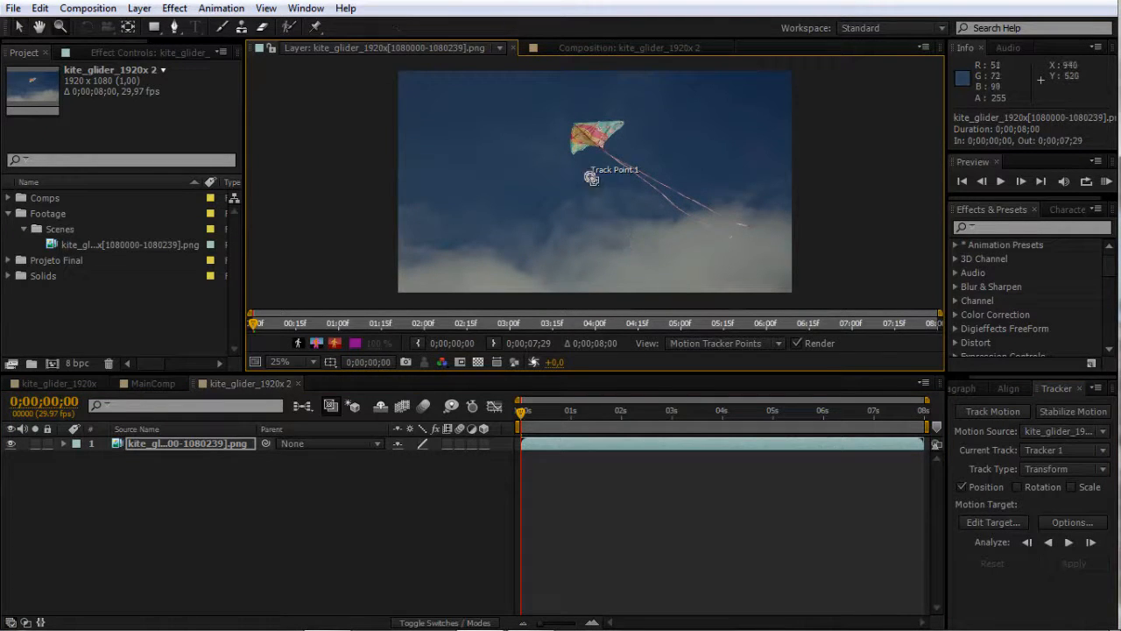
Place Track Point 1 on the centre of the white flower in the kite's upper pattern at the first frame
{"action": "scroll", "coordinate": [604, 197], "scroll_direction": "up", "scroll_amount": 6}
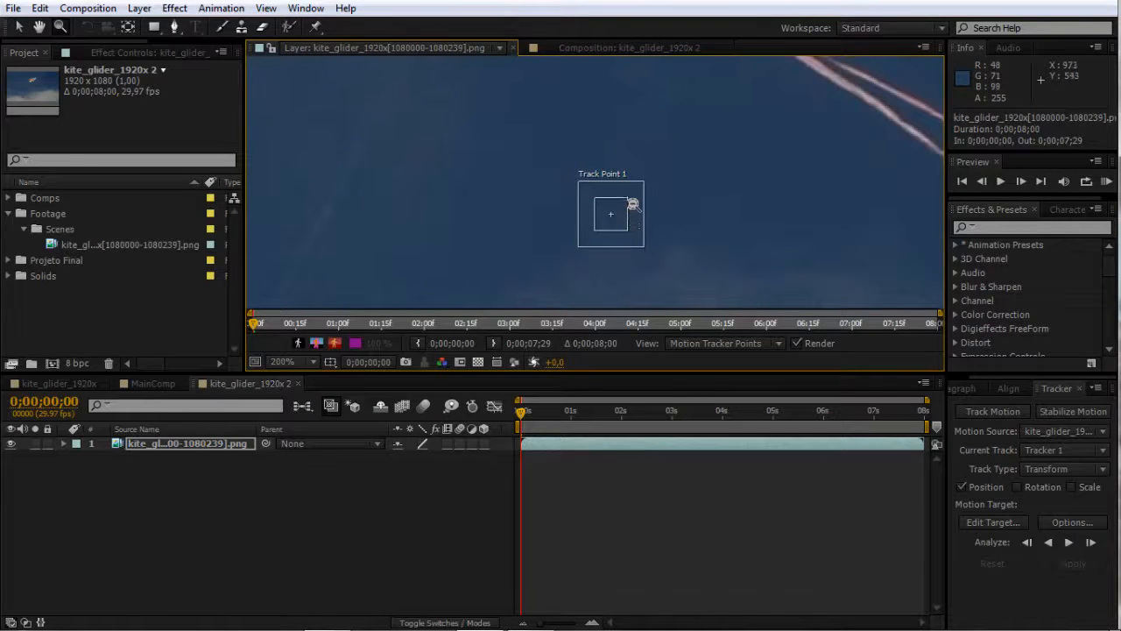
{"action": "scroll", "coordinate": [631, 203], "scroll_direction": "down", "scroll_amount": 2}
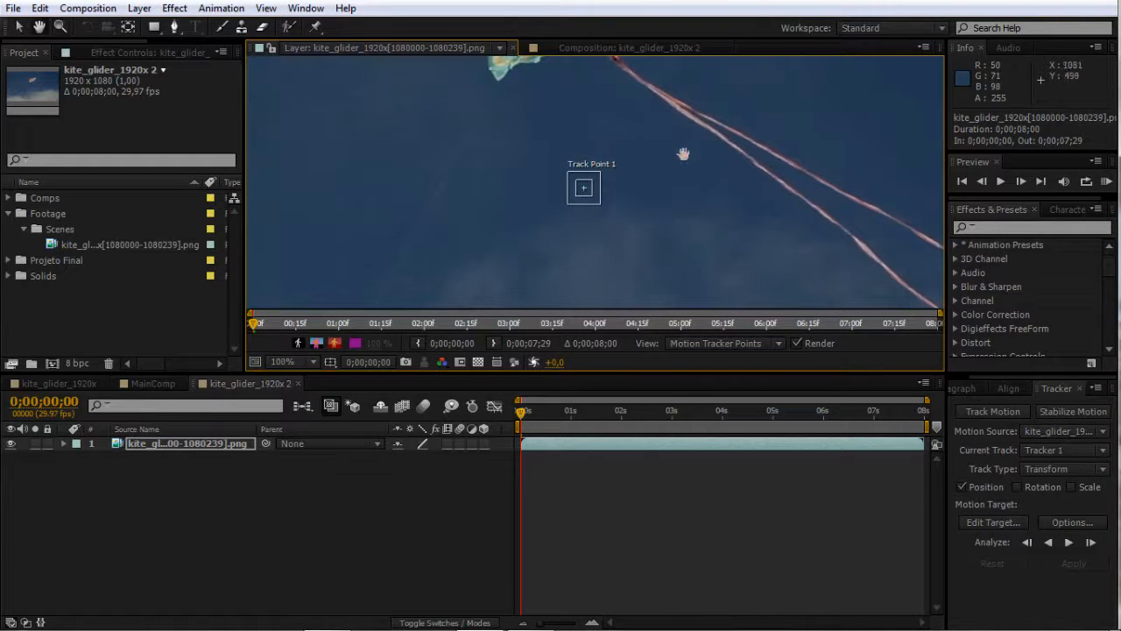
{"action": "left_click_drag", "start_coordinate": [680, 163], "coordinate": [676, 247]}
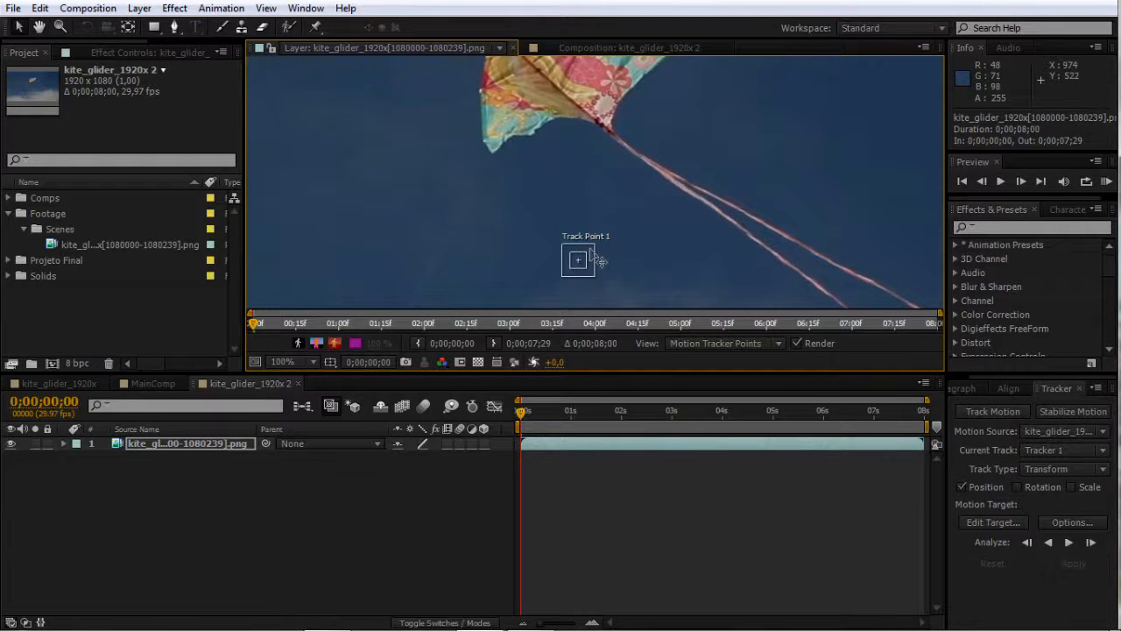
{"action": "scroll", "coordinate": [589, 263], "scroll_direction": "up", "scroll_amount": 2}
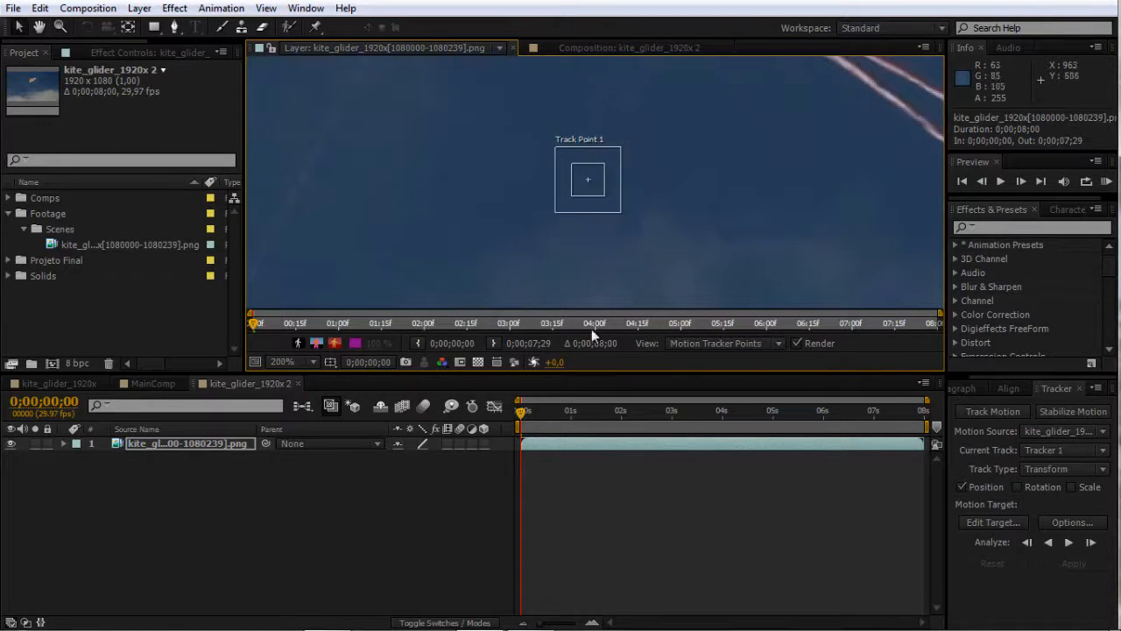
{"action": "key", "text": "v"}
{"action": "scroll", "coordinate": [595, 200], "scroll_direction": "down", "scroll_amount": 2}
{"action": "scroll", "coordinate": [572, 199], "scroll_direction": "up", "scroll_amount": 1}
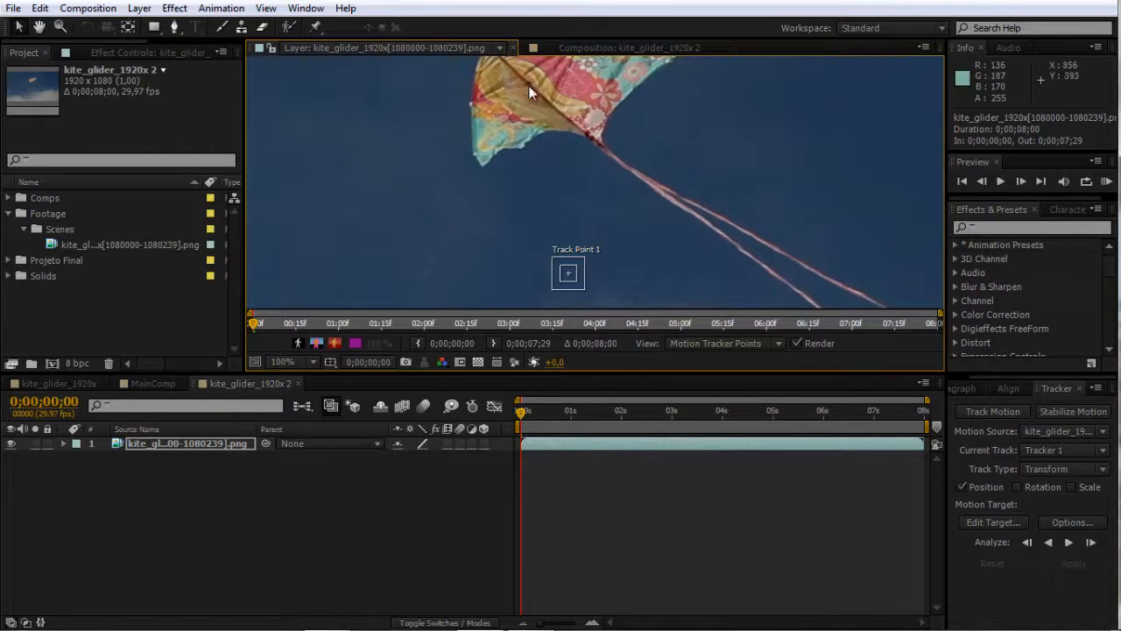
{"action": "left_click_drag", "start_coordinate": [636, 183], "coordinate": [652, 204]}
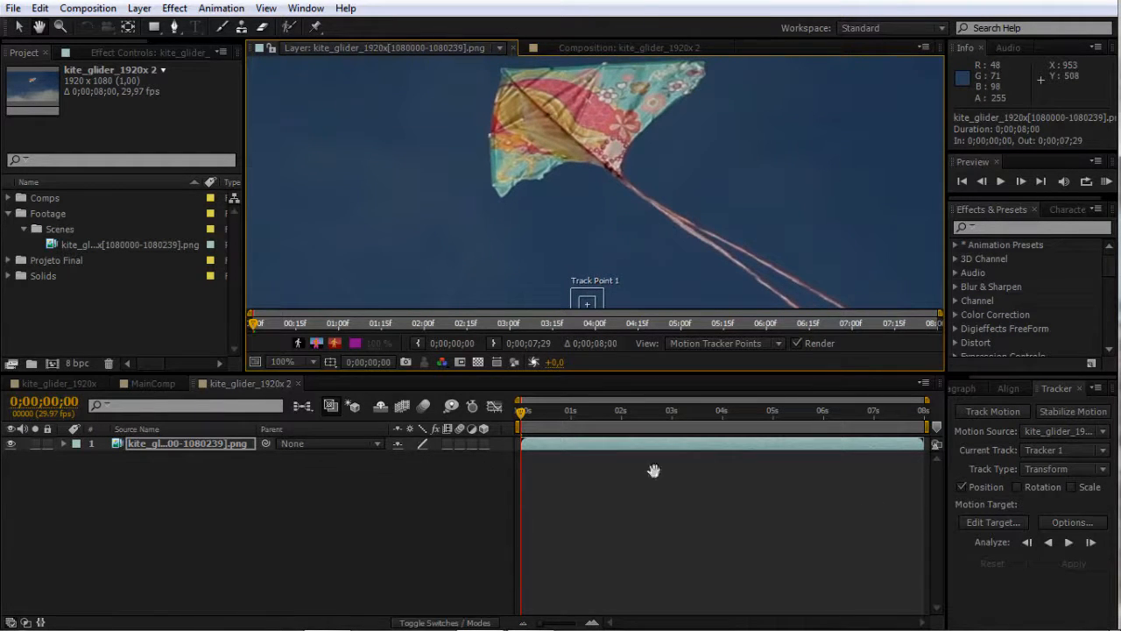
{"action": "left_click_drag", "start_coordinate": [600, 300], "coordinate": [630, 97]}
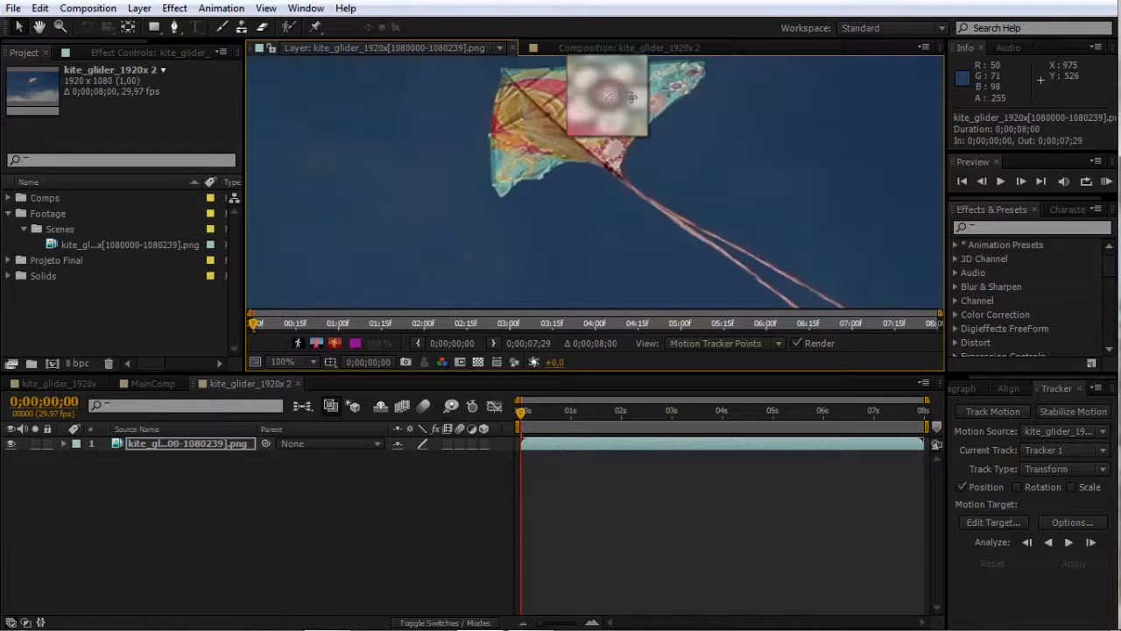
{"action": "left_click_drag", "start_coordinate": [631, 97], "coordinate": [606, 95]}
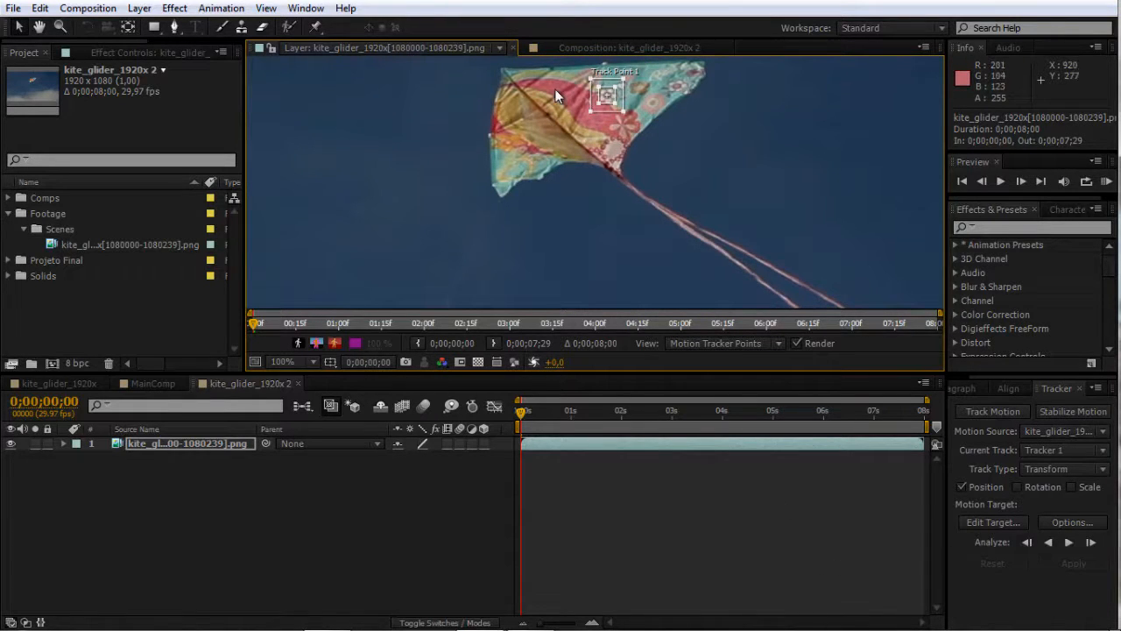
Set the motion tracker's low-confidence behaviour to Stop Tracking, after trying Adapt Feature
{"action": "left_click", "coordinate": [1068, 543]}
{"action": "left_click", "coordinate": [1072, 522]}
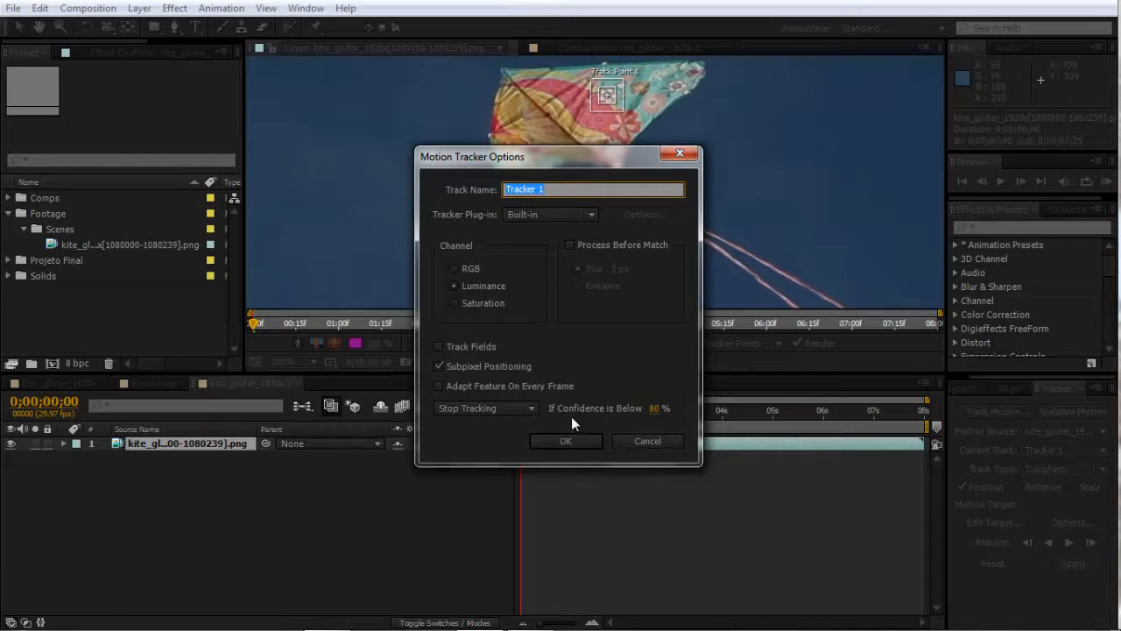
{"action": "left_click", "coordinate": [508, 410]}
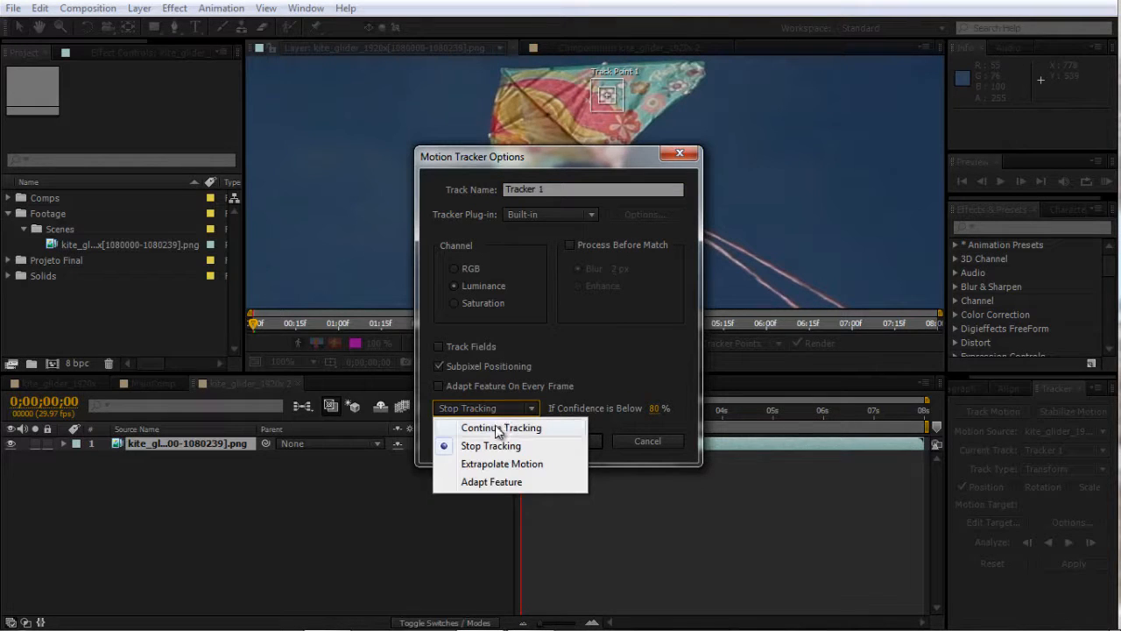
{"action": "left_click", "coordinate": [483, 481]}
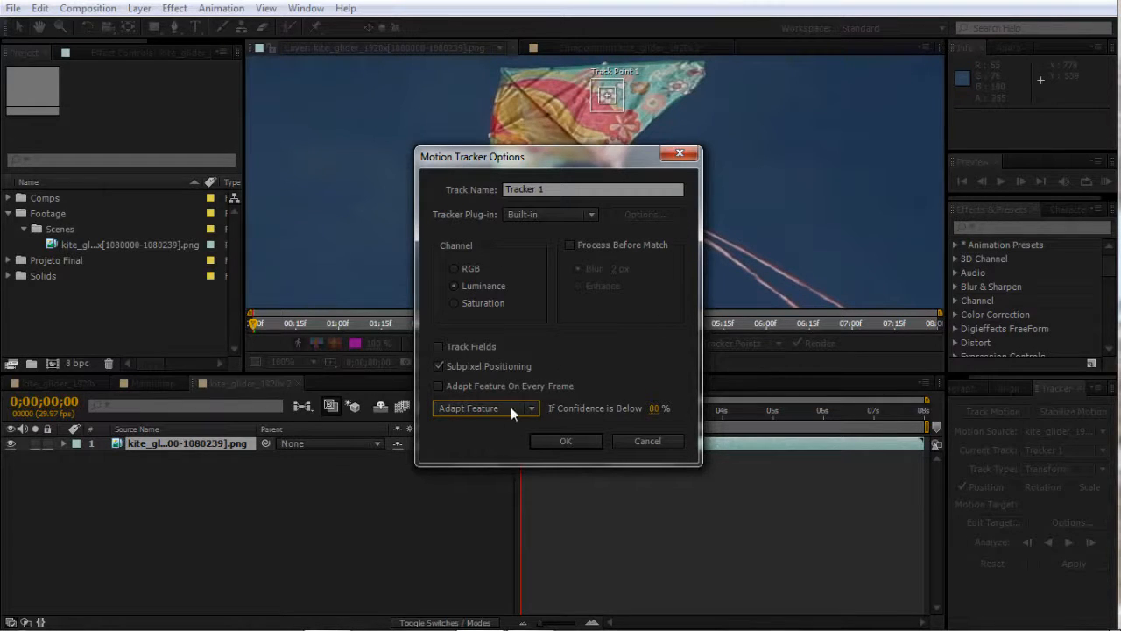
{"action": "left_click", "coordinate": [480, 409]}
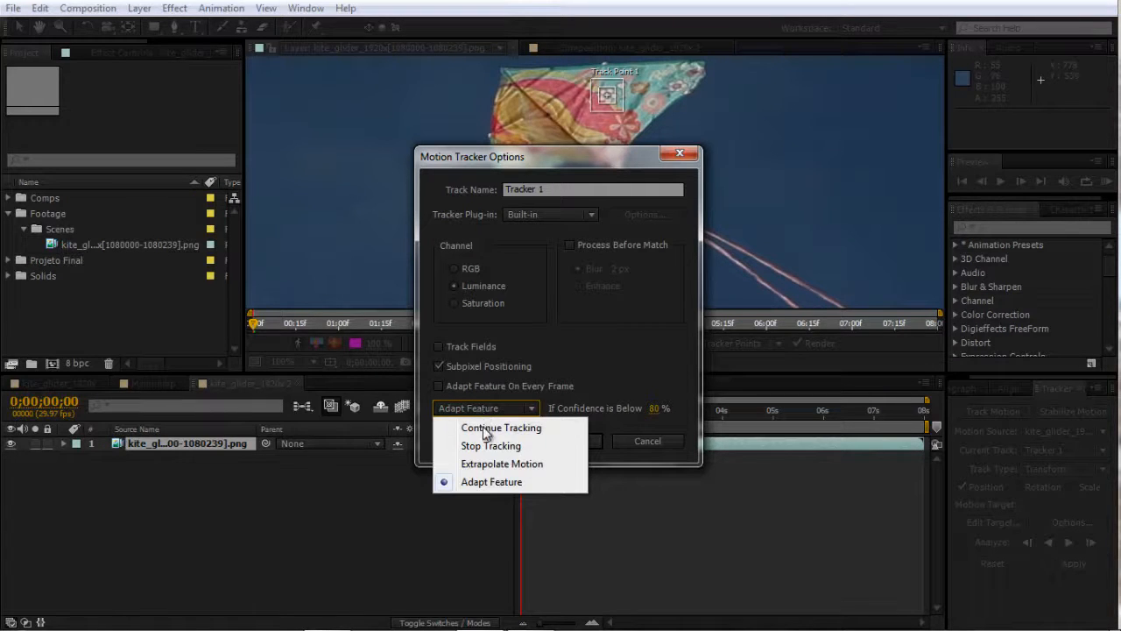
{"action": "left_click", "coordinate": [495, 447]}
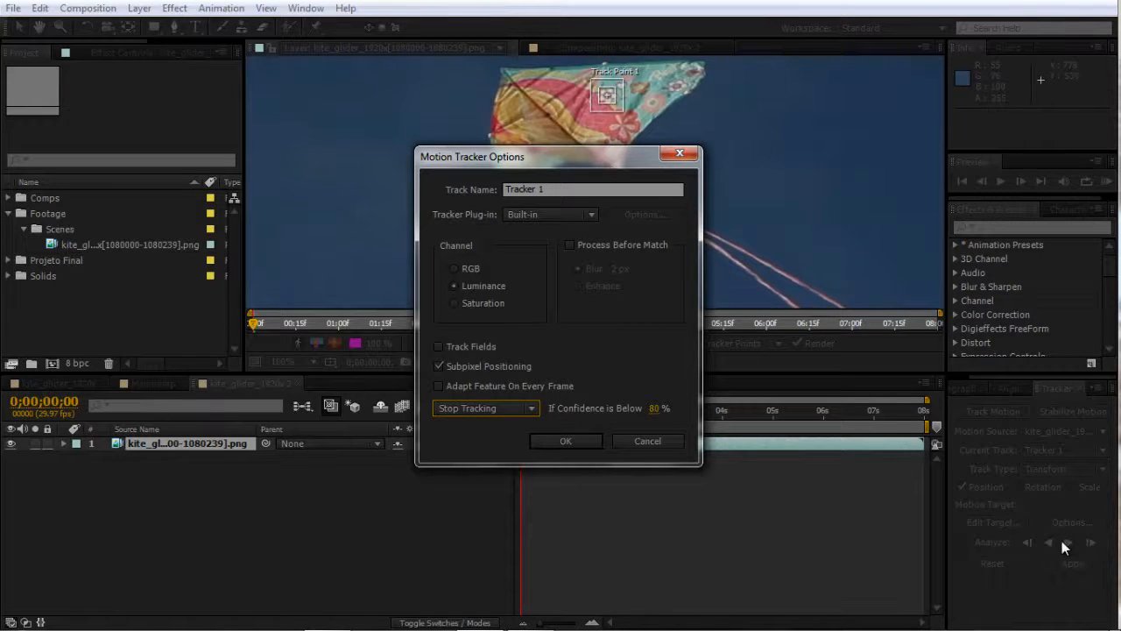
{"action": "left_click", "coordinate": [573, 444]}
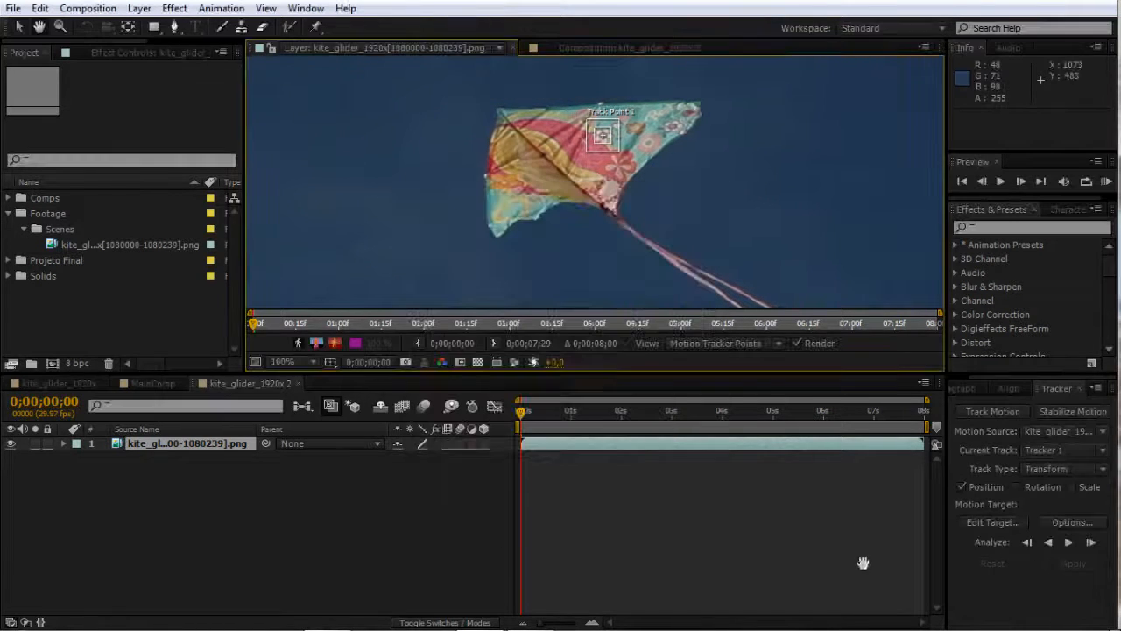
Analyze the kite's motion forward and nudge Track Point 1's region over the flower at 0;00;04;14
{"action": "left_click", "coordinate": [1069, 542]}
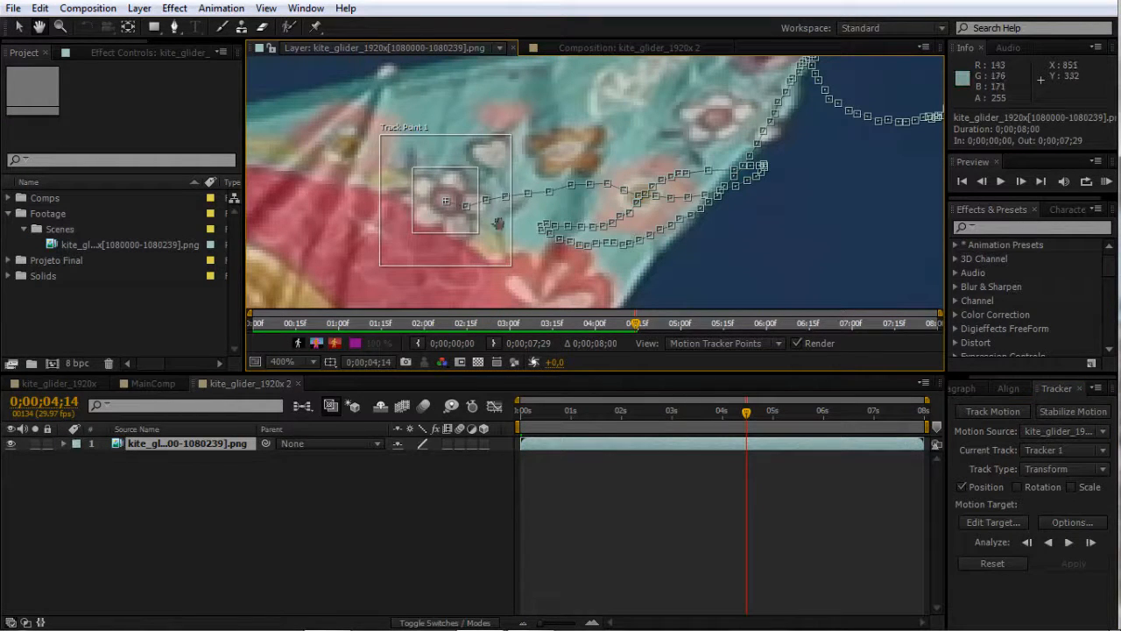
{"action": "left_click_drag", "start_coordinate": [496, 159], "coordinate": [497, 161]}
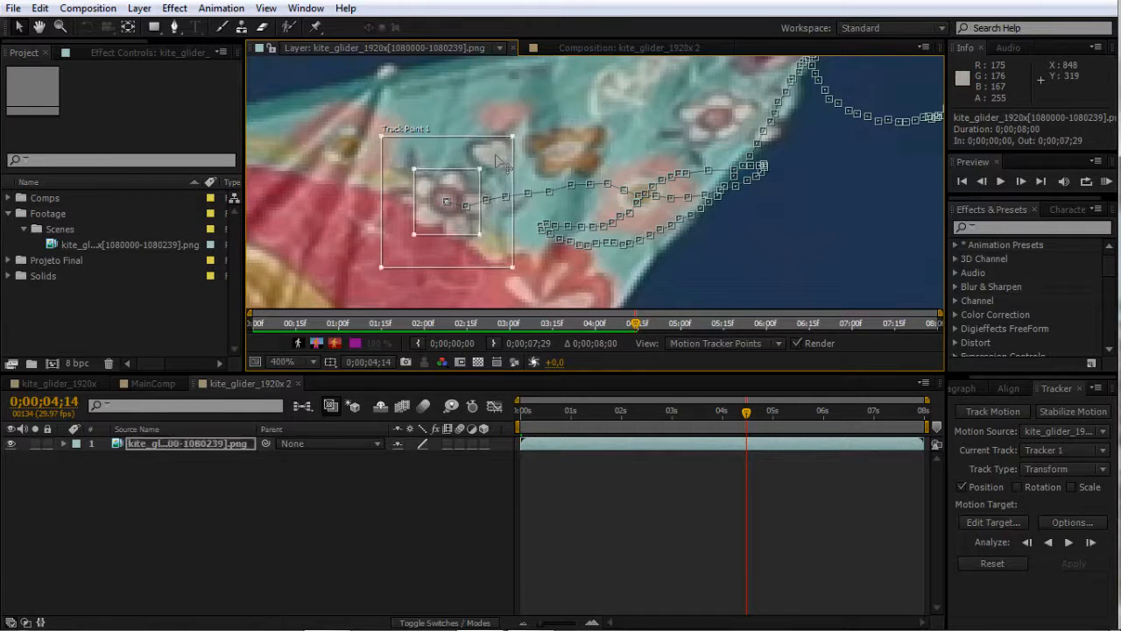
Undo the last nudge of Track Point 1 and analyze the kite's motion forward from 0;00;04;14
{"action": "key", "text": "ctrl+z"}
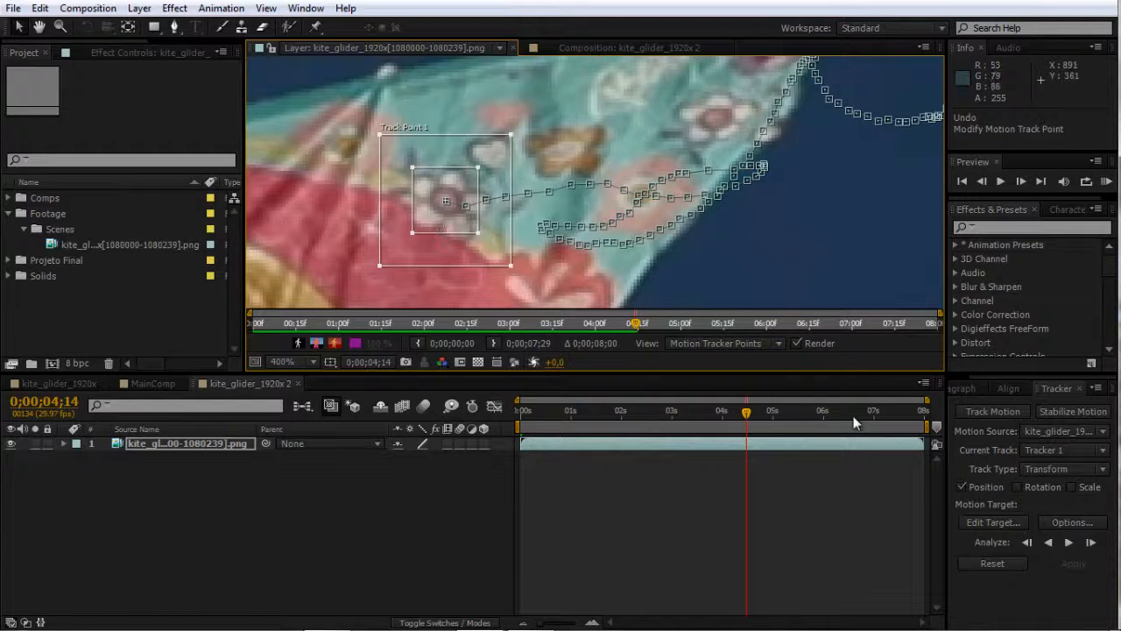
{"action": "left_click", "coordinate": [1071, 542]}
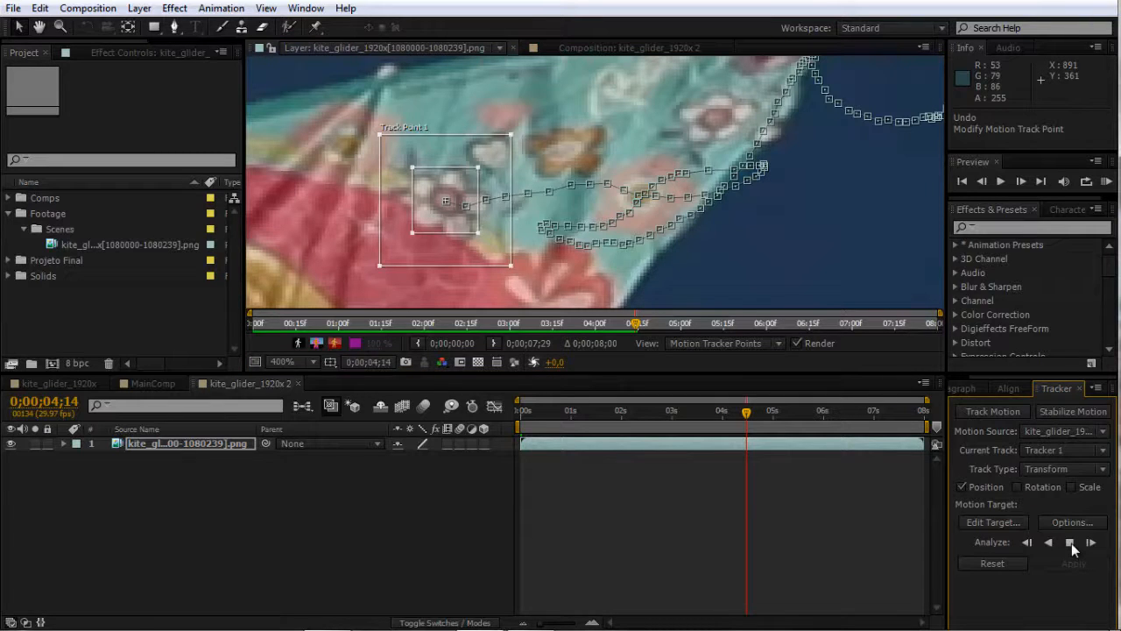
{"action": "left_click", "coordinate": [1070, 542]}
{"action": "left_click", "coordinate": [402, 144]}
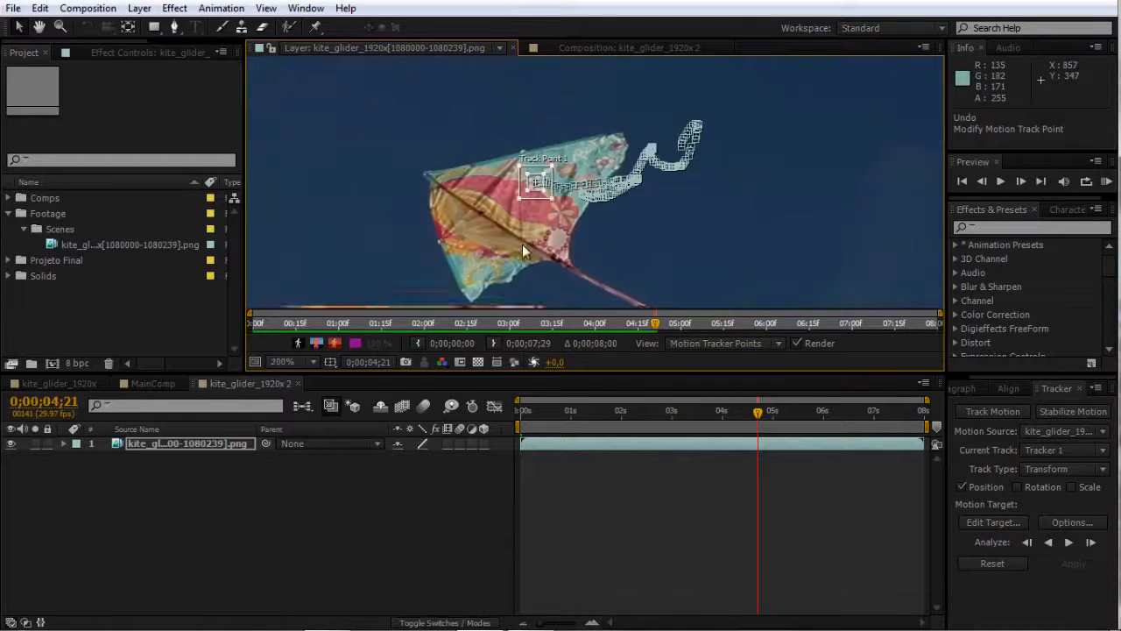
Resume the forward analysis of the kite's motion from 0;00;04;21
{"action": "key", "text": "slash"}
{"action": "scroll", "coordinate": [526, 231], "scroll_direction": "up", "scroll_amount": 1}
{"action": "scroll", "coordinate": [543, 232], "scroll_direction": "down", "scroll_amount": 2}
{"action": "scroll", "coordinate": [557, 234], "scroll_direction": "up", "scroll_amount": 2}
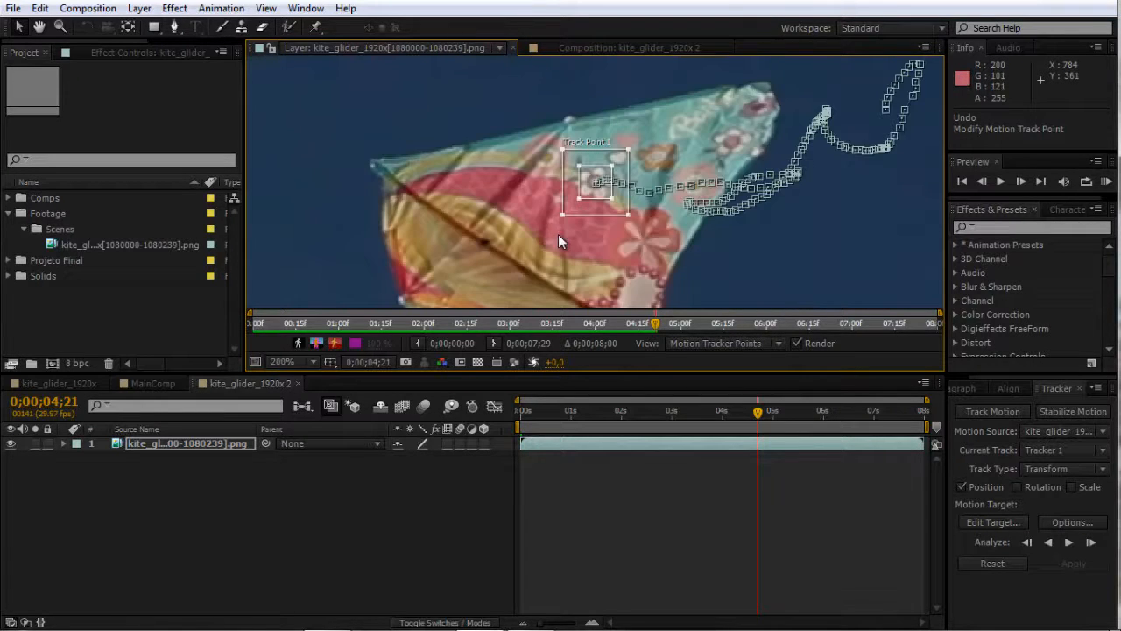
{"action": "left_click_drag", "start_coordinate": [656, 221], "coordinate": [623, 169]}
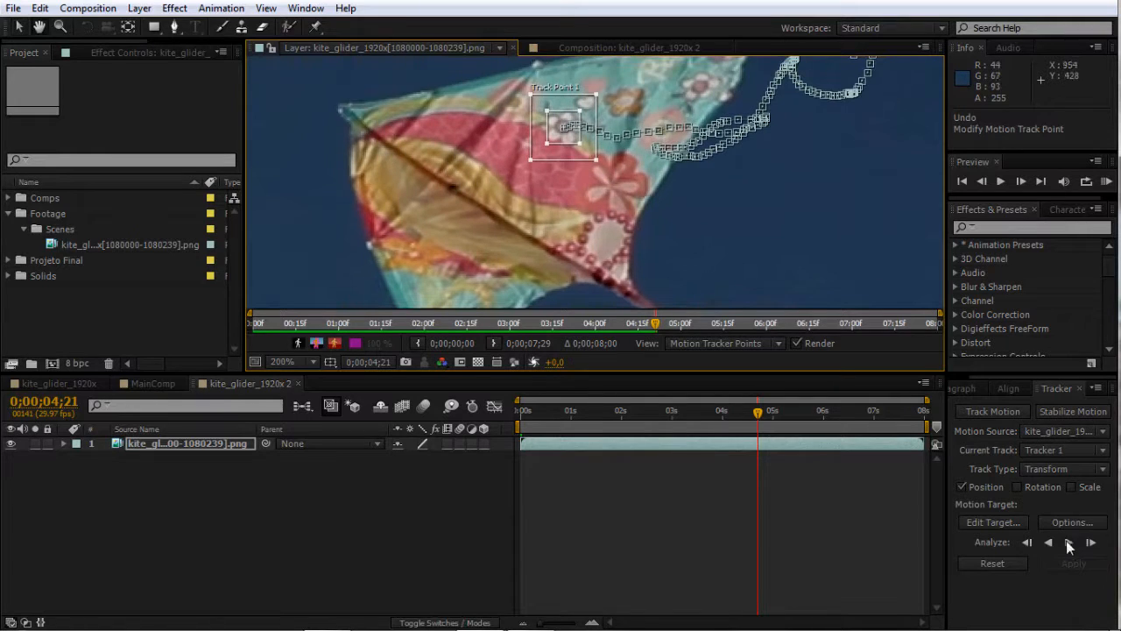
{"action": "left_click", "coordinate": [1068, 543]}
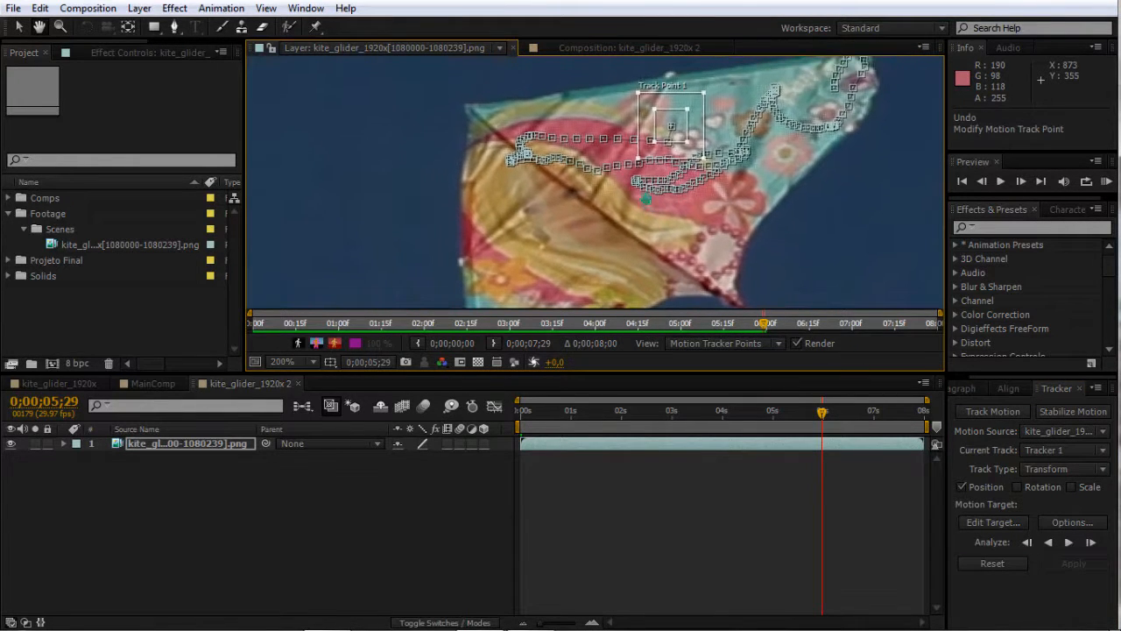
Recentre Track Point 1 on the white flower at 0;00;05;29 and 0;00;06;00, analyzing forward after each correction
{"action": "scroll", "coordinate": [674, 140], "scroll_direction": "up", "scroll_amount": 2}
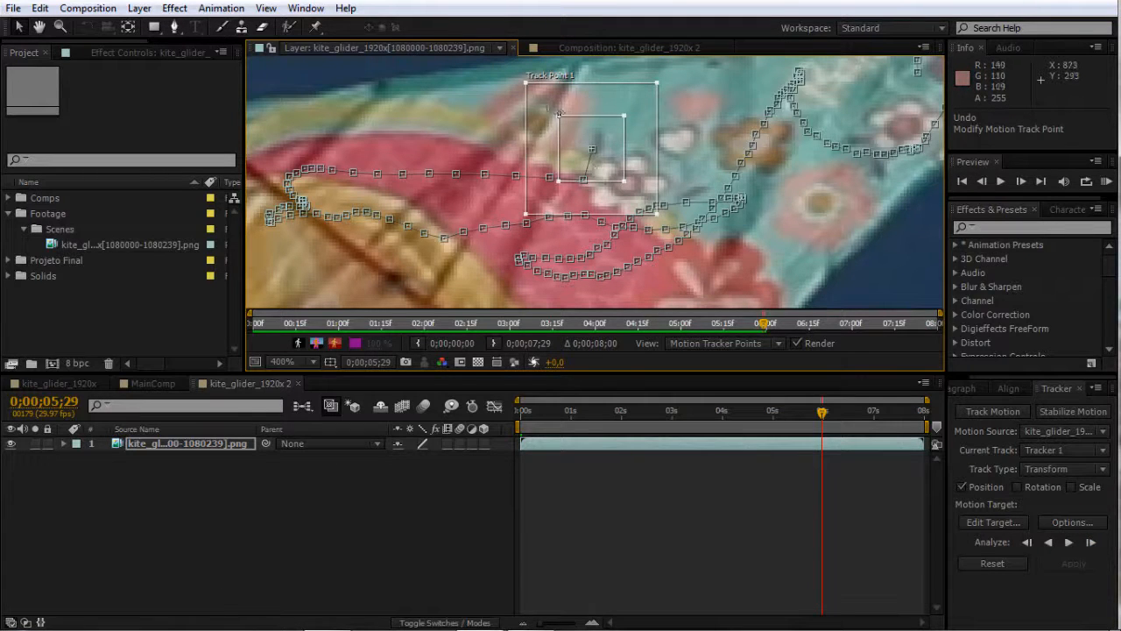
{"action": "left_click_drag", "start_coordinate": [556, 114], "coordinate": [578, 138]}
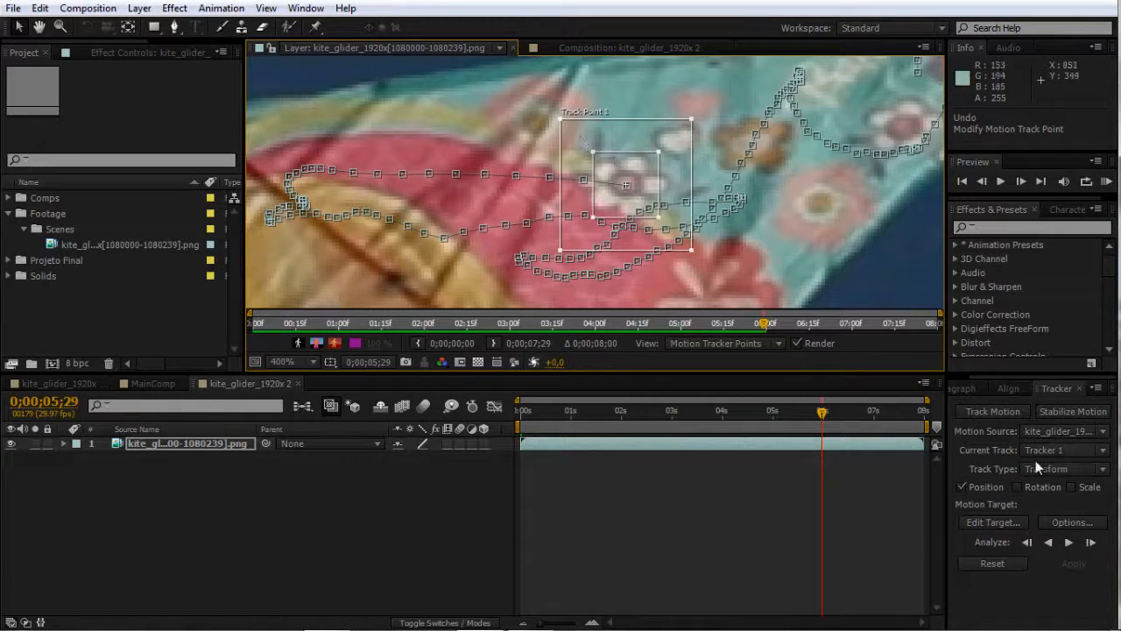
{"action": "left_click", "coordinate": [1067, 543]}
{"action": "left_click", "coordinate": [1067, 543]}
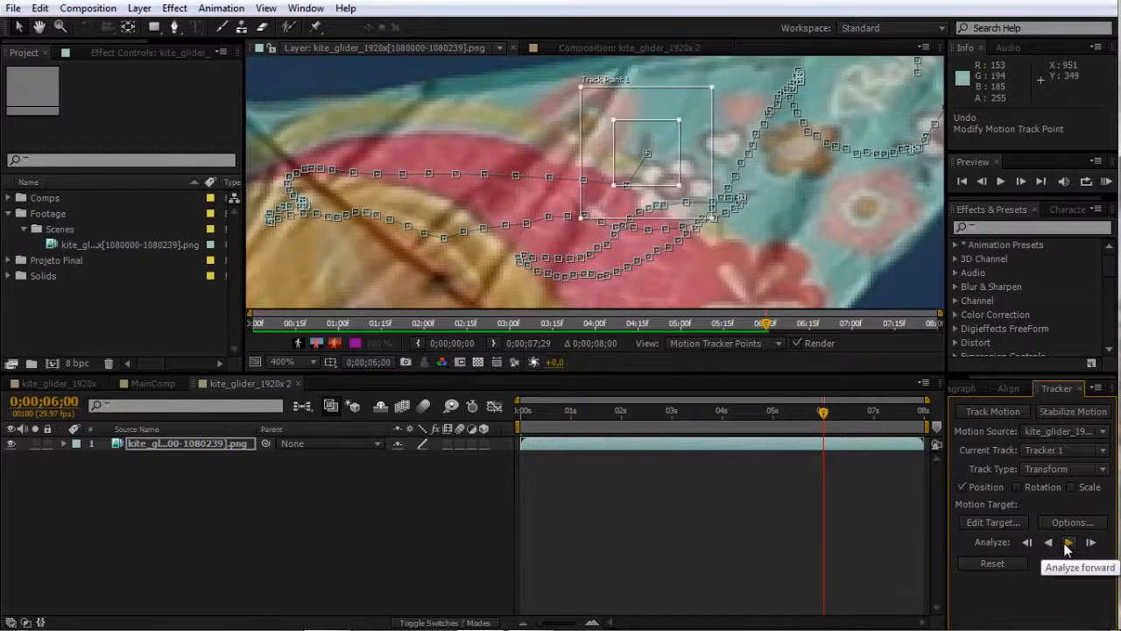
{"action": "left_click_drag", "start_coordinate": [688, 127], "coordinate": [716, 159]}
{"action": "left_click", "coordinate": [1068, 542]}
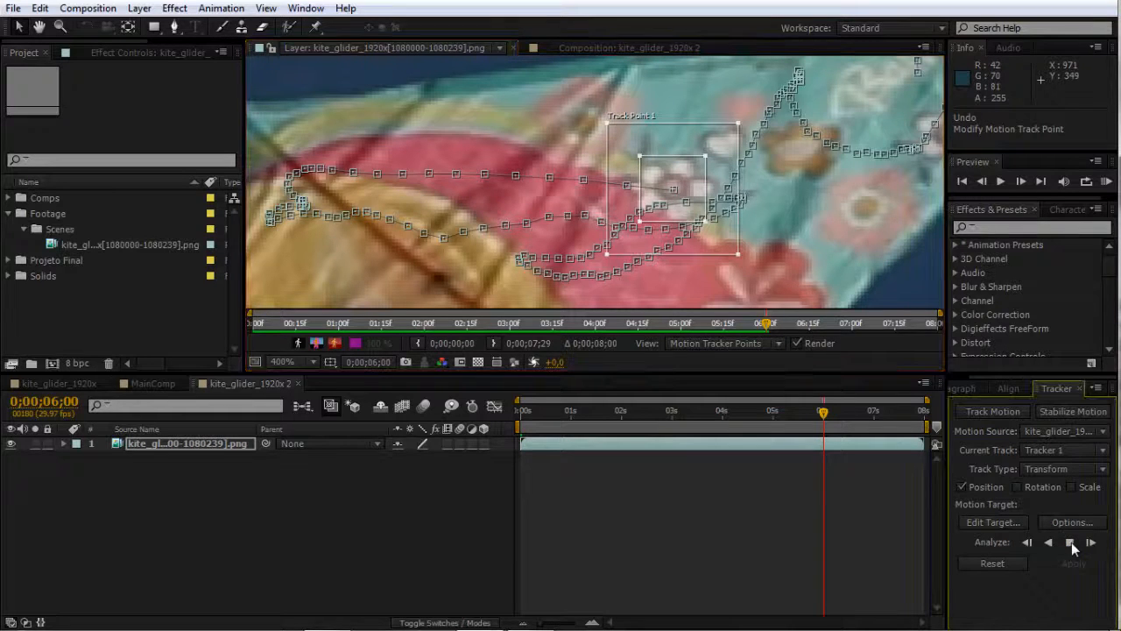
{"action": "left_click", "coordinate": [1071, 543]}
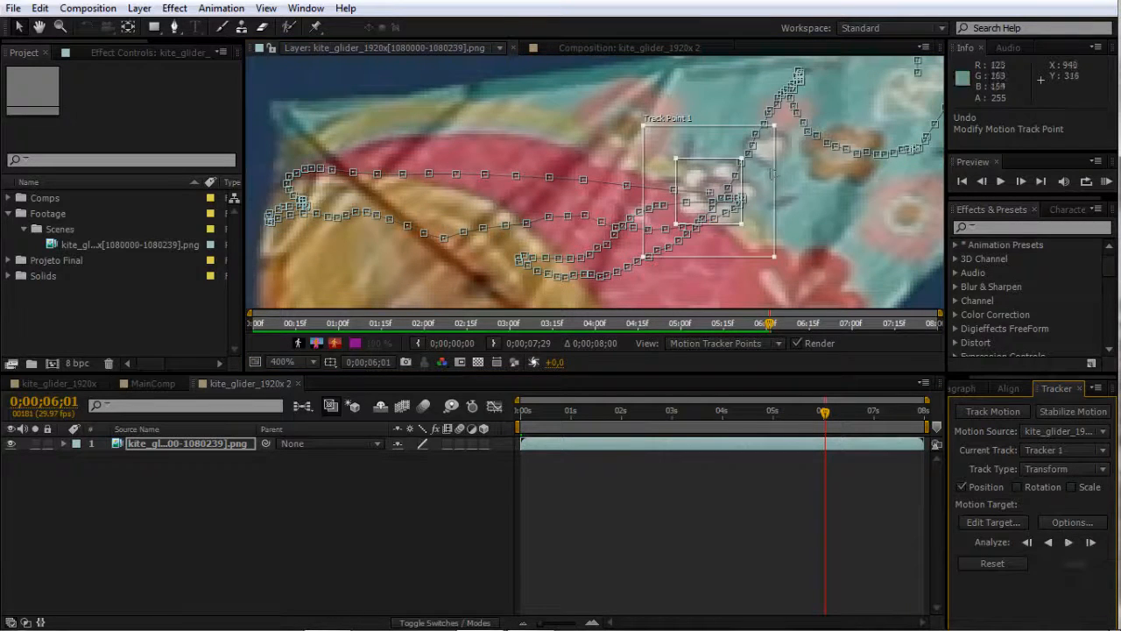
Correct Track Point 1's position on the white flower from 0;00;06;01 onward and analyze the motion forward to 0;00;07;29
{"action": "left_click_drag", "start_coordinate": [761, 182], "coordinate": [766, 183]}
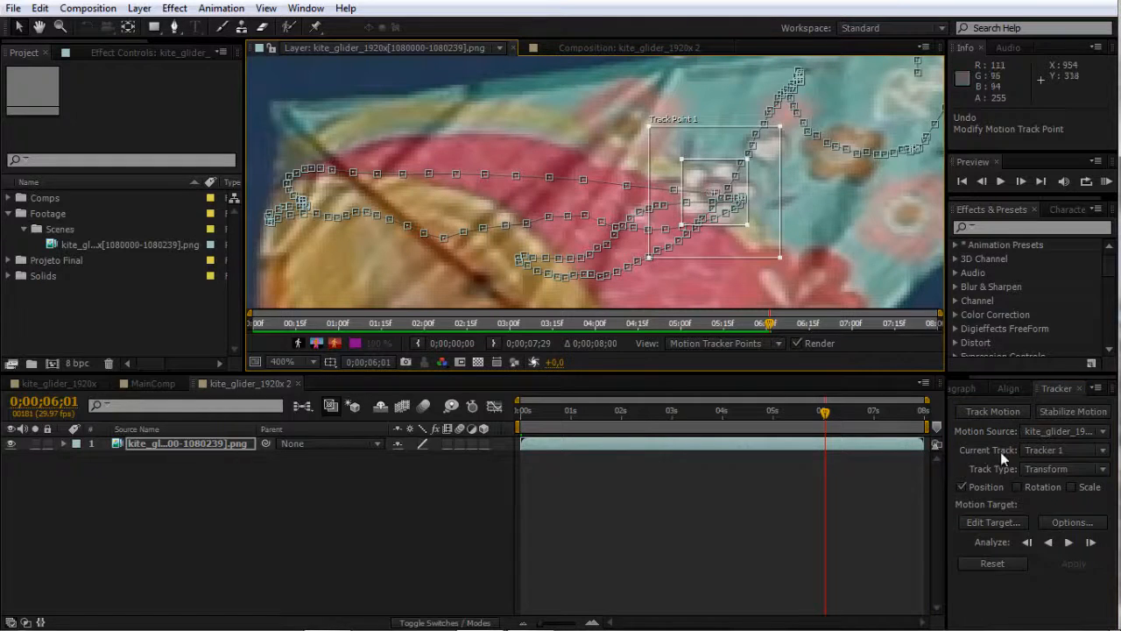
{"action": "left_click", "coordinate": [1068, 543]}
{"action": "left_click", "coordinate": [1068, 542]}
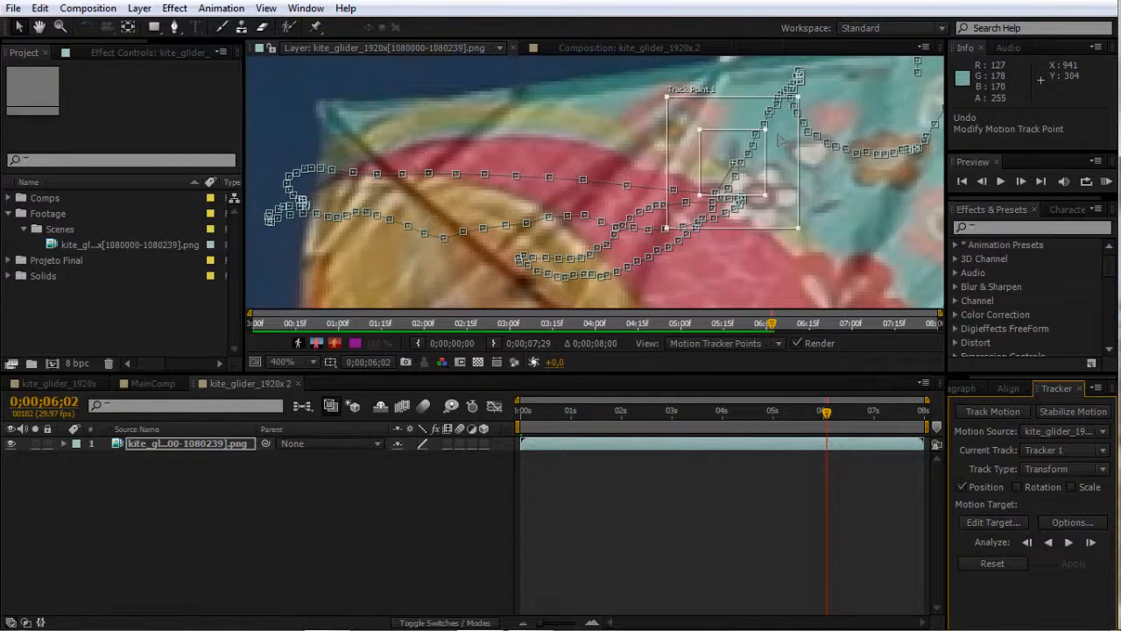
{"action": "left_click", "coordinate": [1069, 542]}
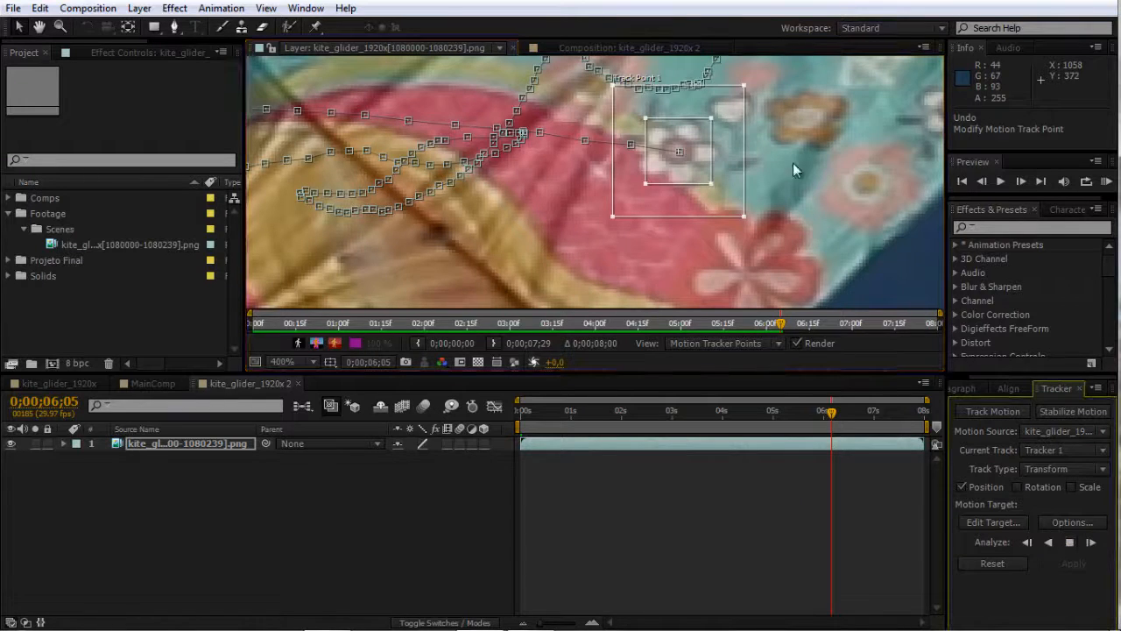
{"action": "mouse_move", "coordinate": [761, 144]}
{"action": "left_mouse_down"}
{"action": "mouse_move", "coordinate": [775, 166]}
{"action": "mouse_move", "coordinate": [764, 147]}
{"action": "left_mouse_up"}
{"action": "left_click", "coordinate": [1069, 541]}
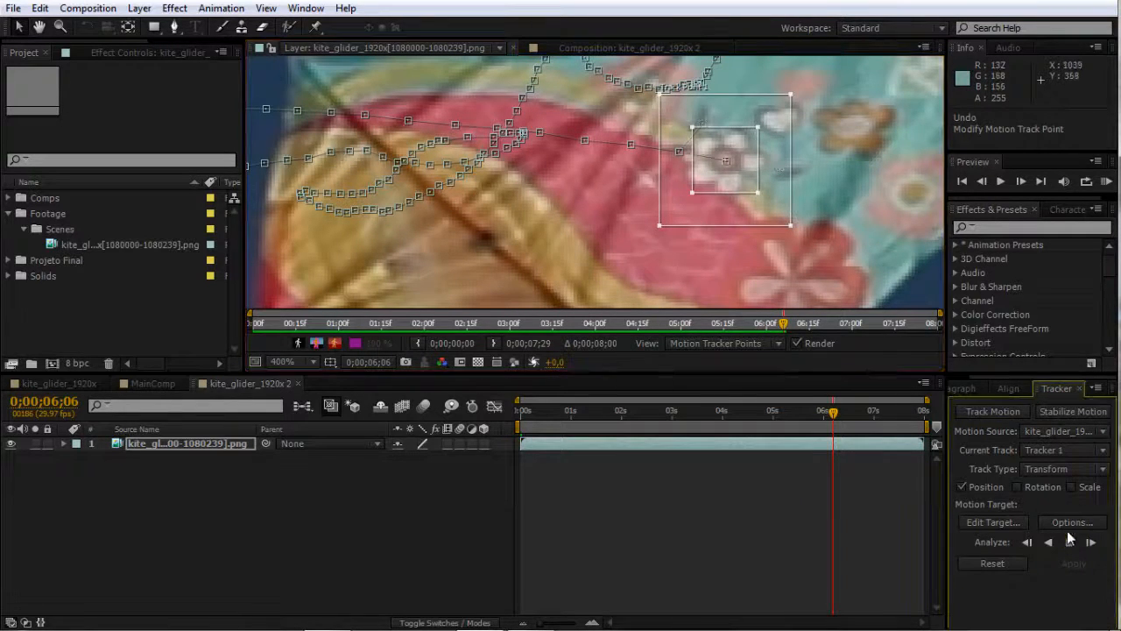
{"action": "right_click", "coordinate": [838, 173]}
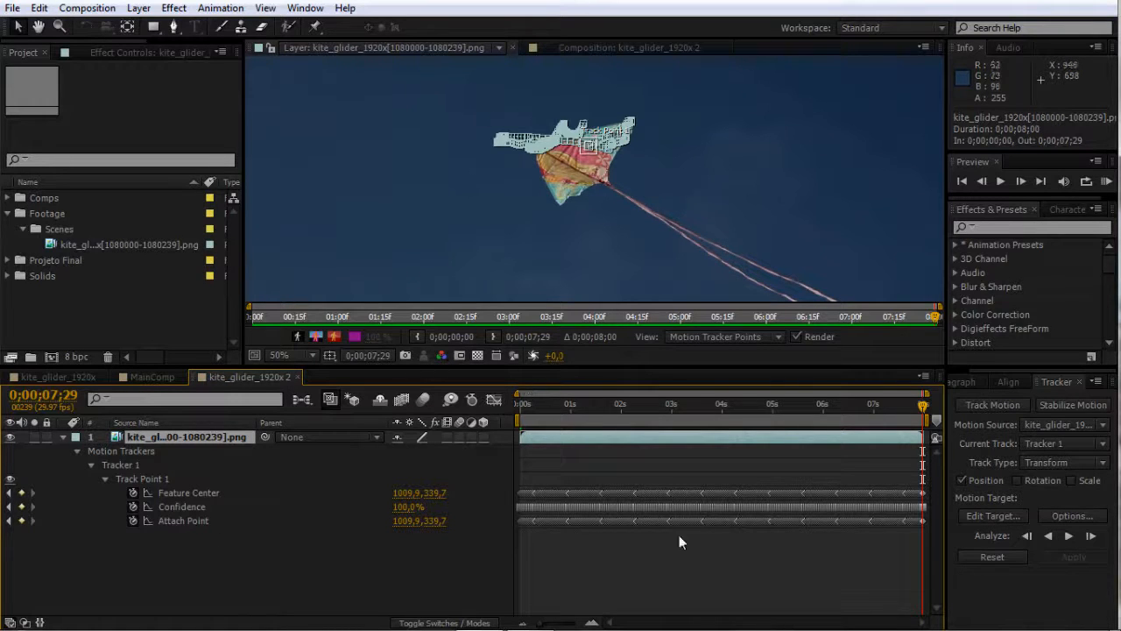
Add a new null object layer to the kite composition
{"action": "left_click", "coordinate": [139, 8]}
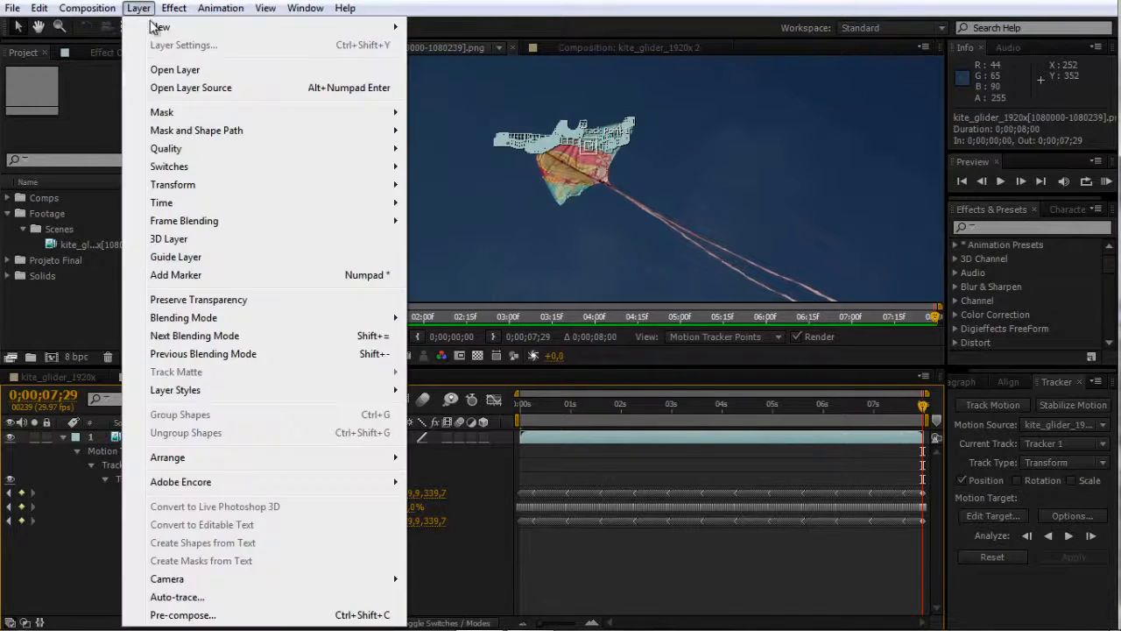
{"action": "mouse_move", "coordinate": [162, 32]}
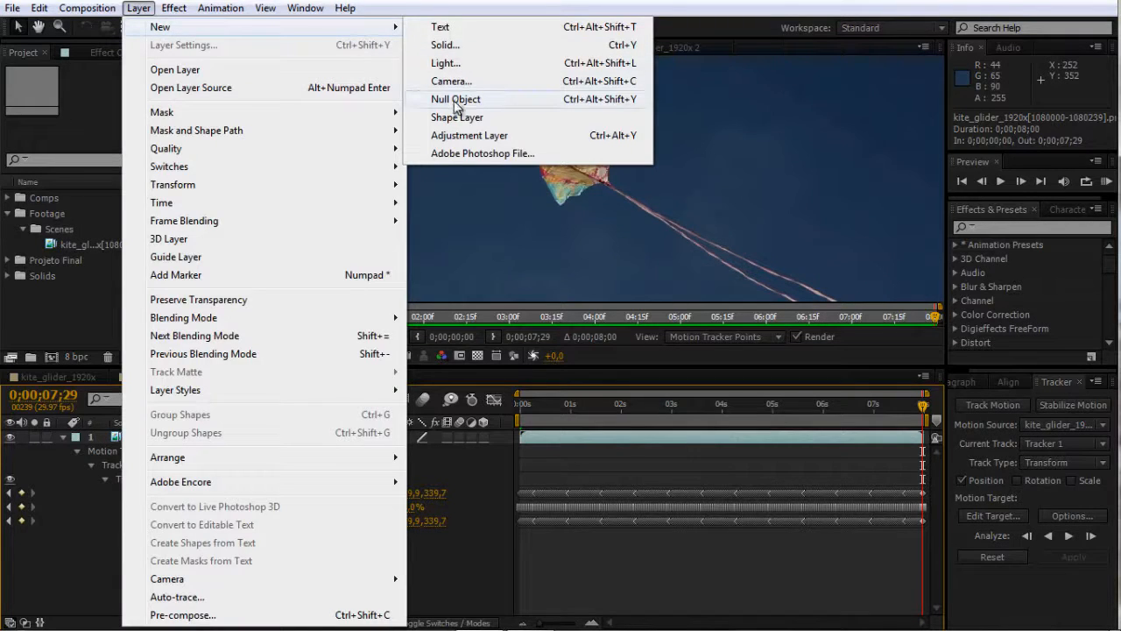
{"action": "left_click", "coordinate": [454, 99]}
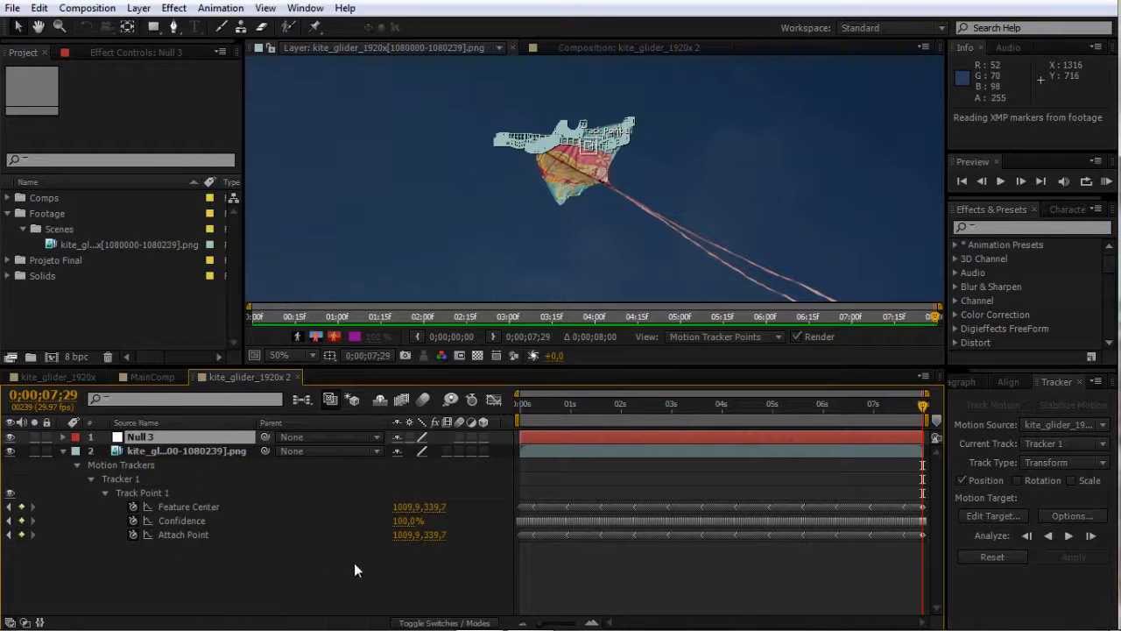
Set the tracker's motion target to the Null 3 layer
{"action": "left_click", "coordinate": [987, 516]}
{"action": "left_click", "coordinate": [582, 291]}
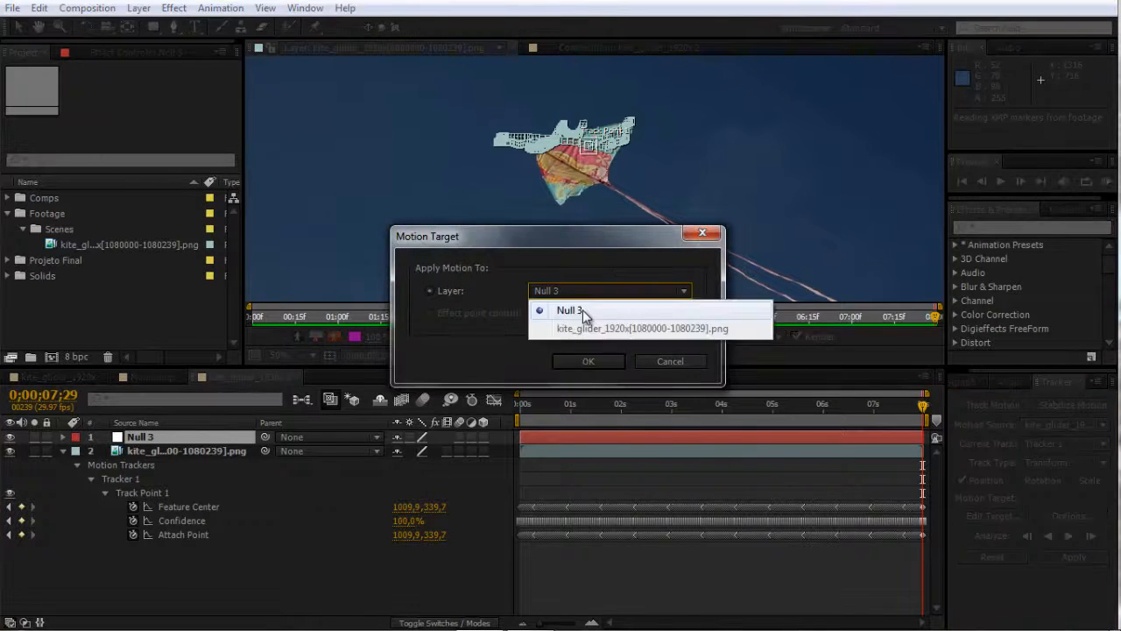
{"action": "left_click", "coordinate": [582, 310]}
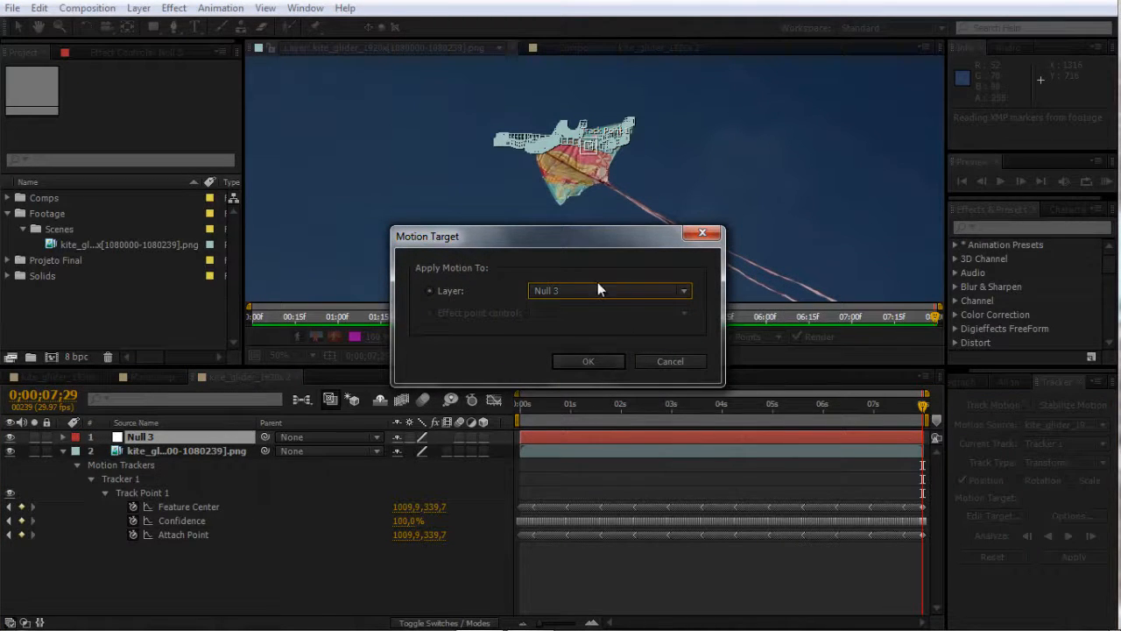
{"action": "left_click", "coordinate": [590, 360]}
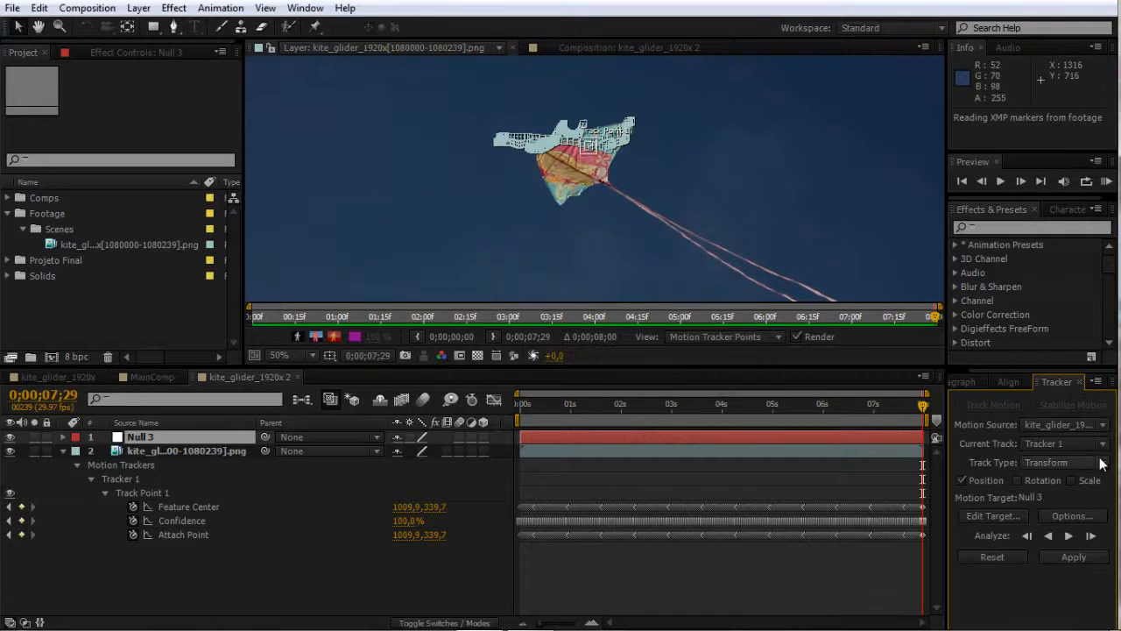
Apply the tracked motion to the null layer in the X and Y dimensions
{"action": "left_click", "coordinate": [1070, 557]}
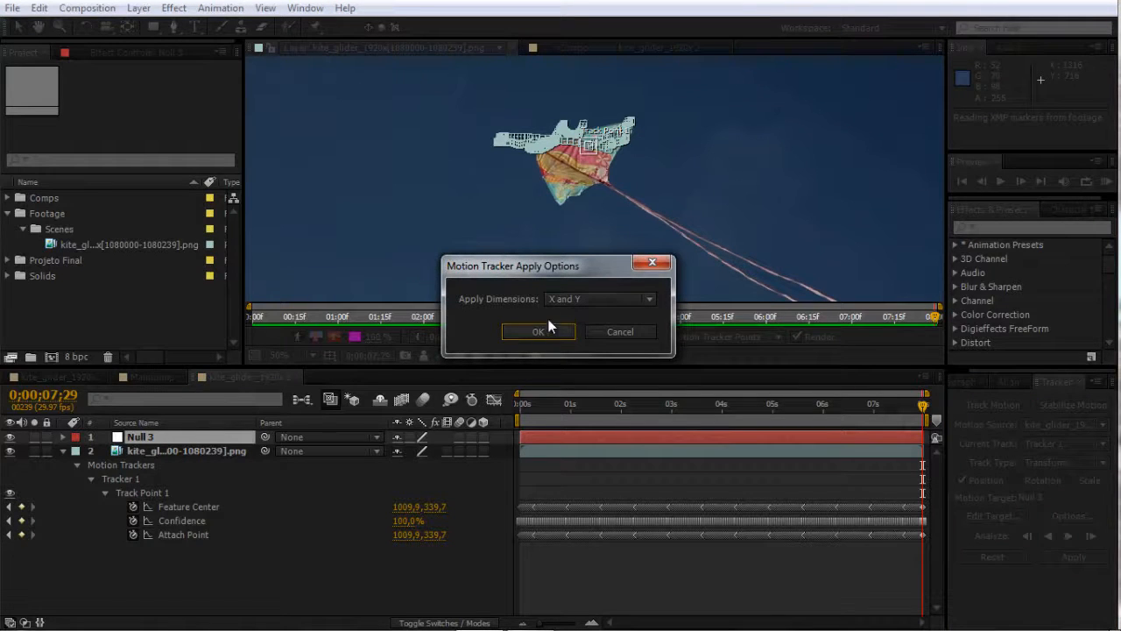
{"action": "left_click", "coordinate": [601, 298]}
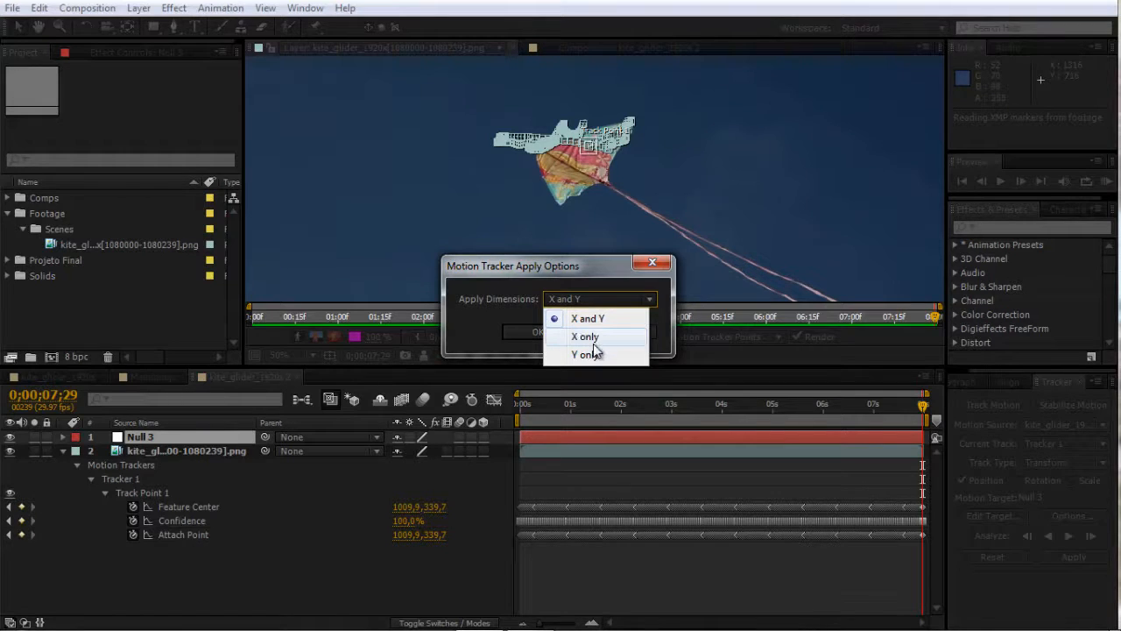
{"action": "left_click", "coordinate": [513, 266]}
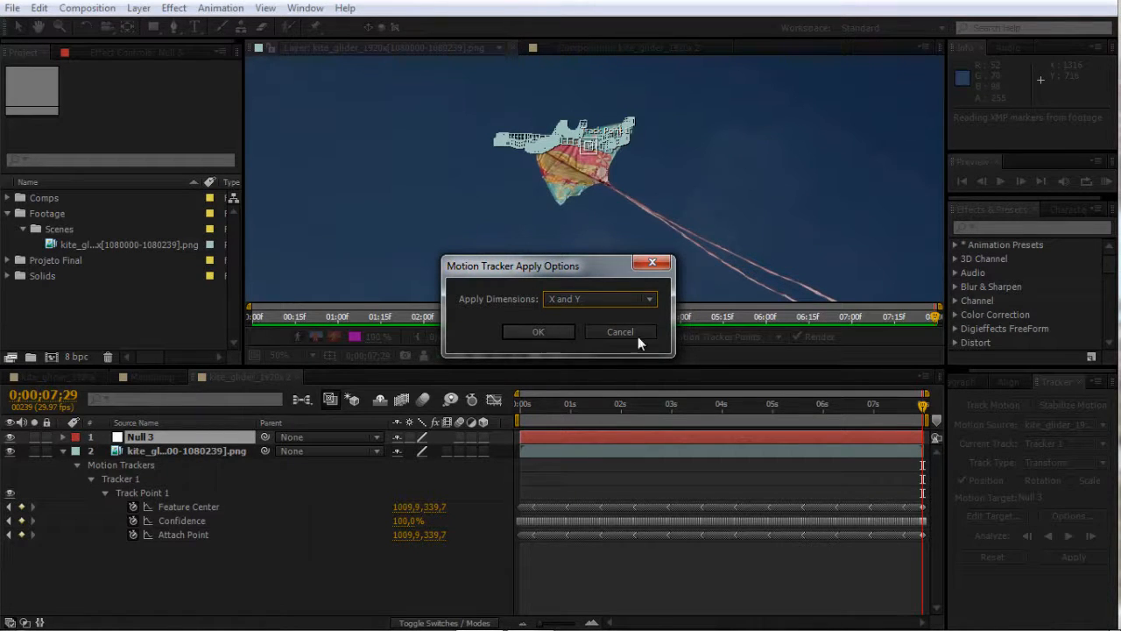
{"action": "left_click", "coordinate": [536, 332]}
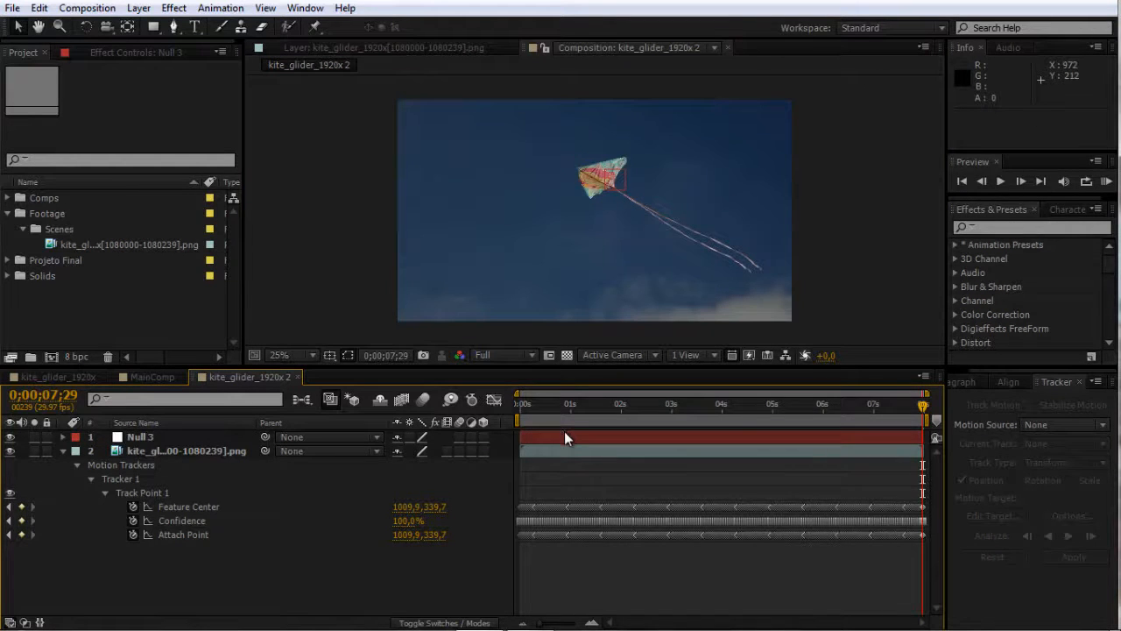
Reveal the null layer's Position keyframes and collapse the footage layer's tracker properties
{"action": "left_click", "coordinate": [564, 435]}
{"action": "key", "text": "u"}
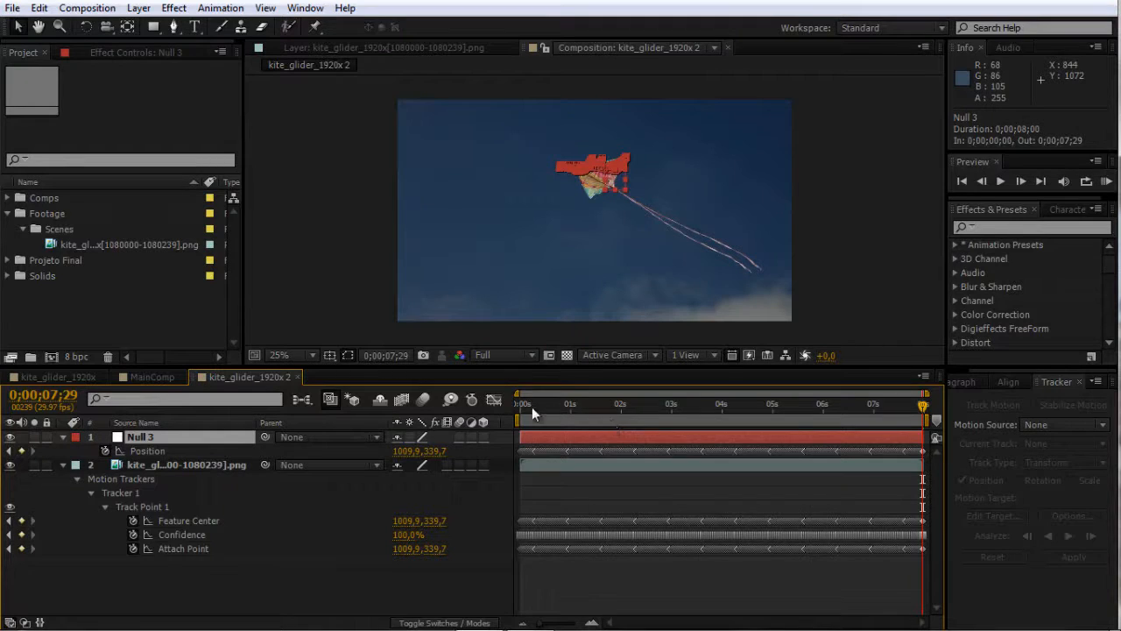
{"action": "left_click", "coordinate": [63, 465]}
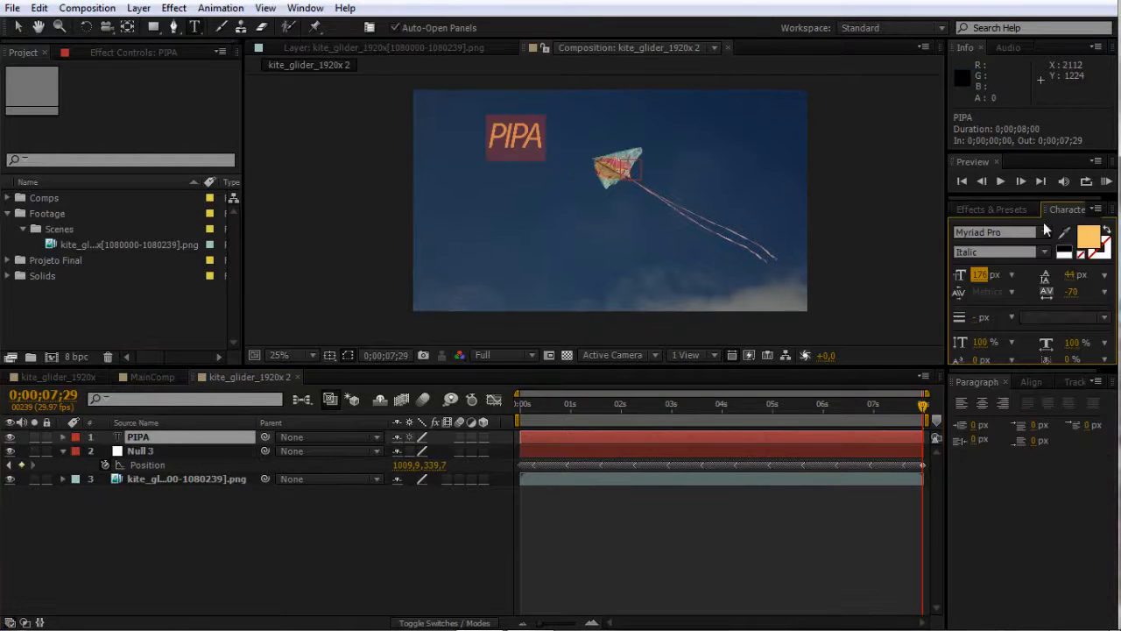
Change the PIPA text layer's font to Rockwell
{"action": "left_click", "coordinate": [1043, 233]}
{"action": "scroll", "coordinate": [1003, 443], "scroll_direction": "down", "scroll_amount": 3}
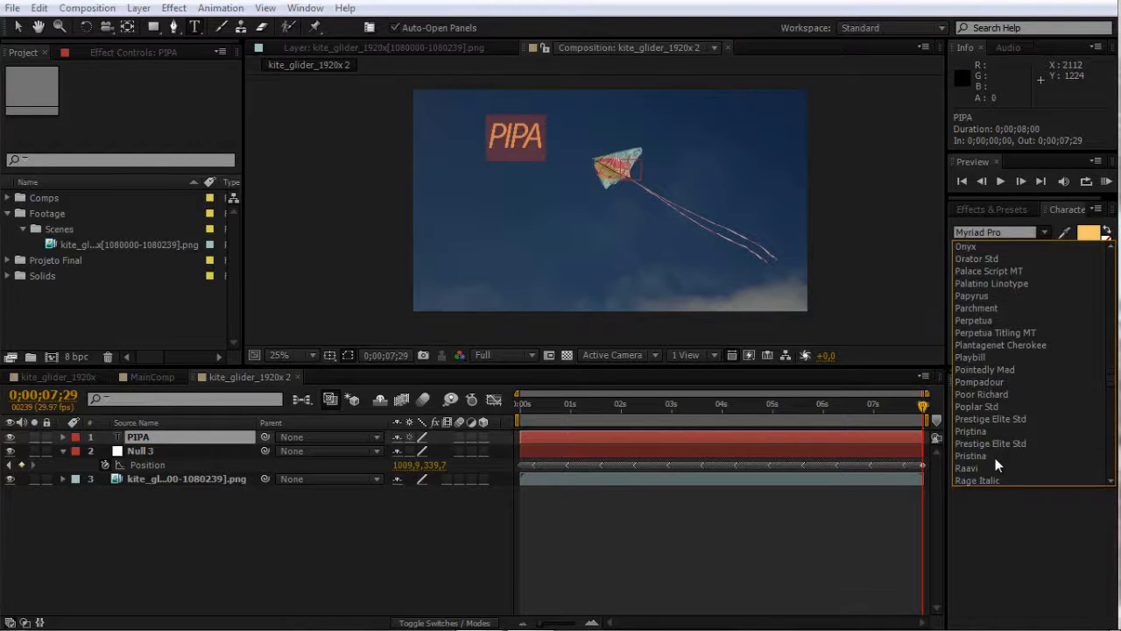
{"action": "scroll", "coordinate": [989, 433], "scroll_direction": "down", "scroll_amount": 3}
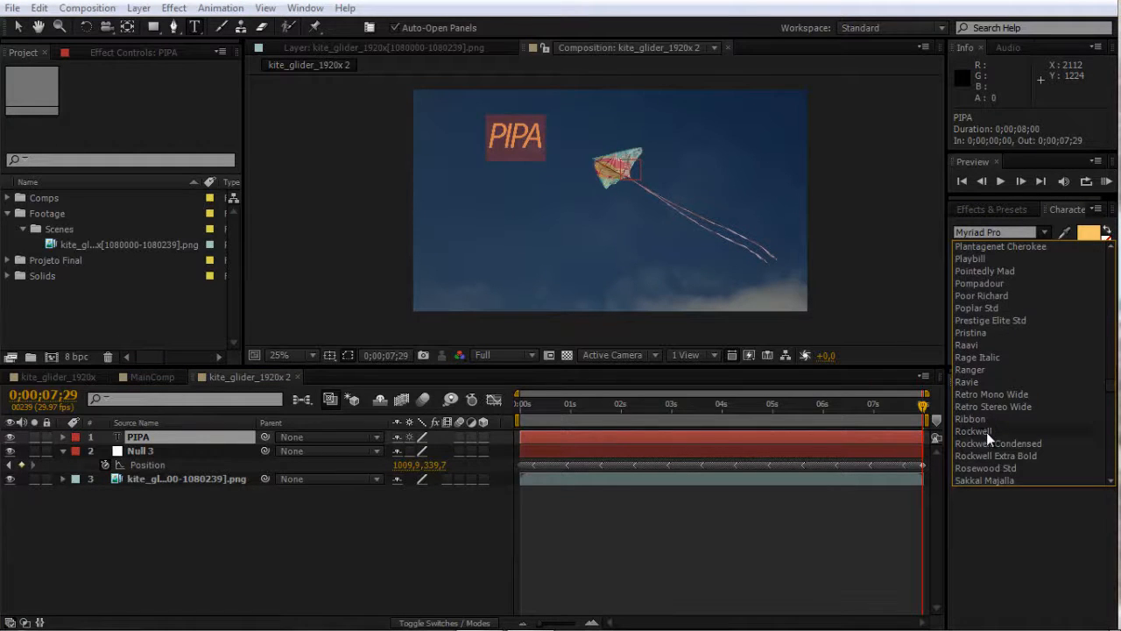
{"action": "left_click", "coordinate": [987, 432]}
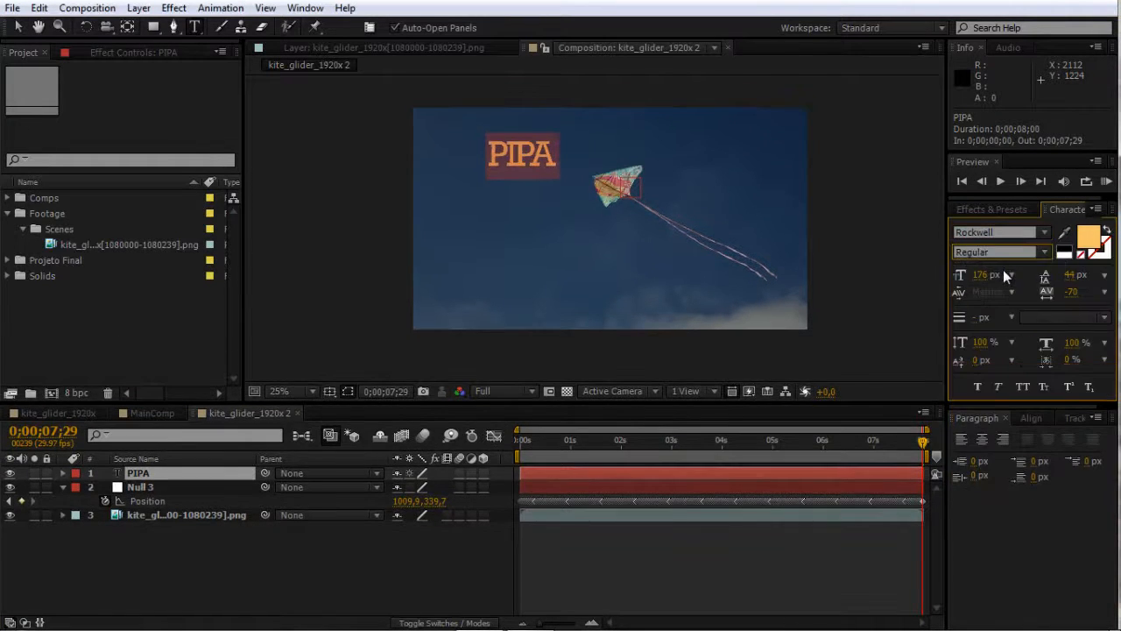
Set the PIPA text's tracking to 0 and move the text beside the kite, to about 224, 464
{"action": "left_click", "coordinate": [1072, 294]}
{"action": "type", "text": "0"}
{"action": "key", "text": "Return"}
{"action": "key", "text": "v"}
{"action": "left_click_drag", "start_coordinate": [531, 155], "coordinate": [499, 190]}
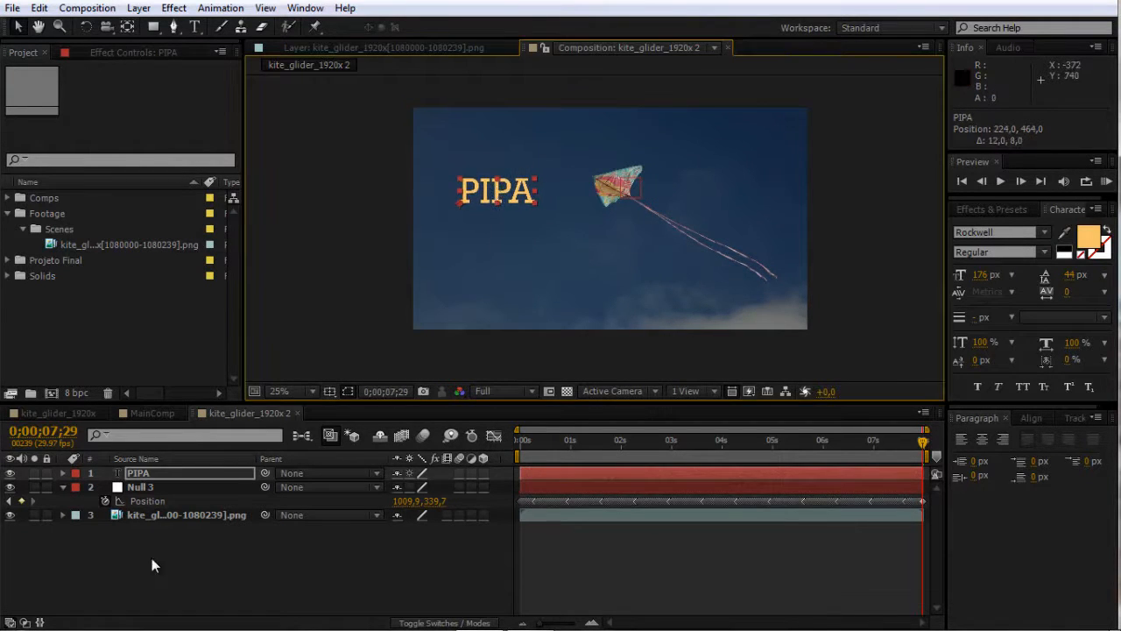
Parent the PIPA text layer to the Null 3 layer and scrub back to about 0;00;05;20 to check its motion
{"action": "left_click", "coordinate": [158, 473]}
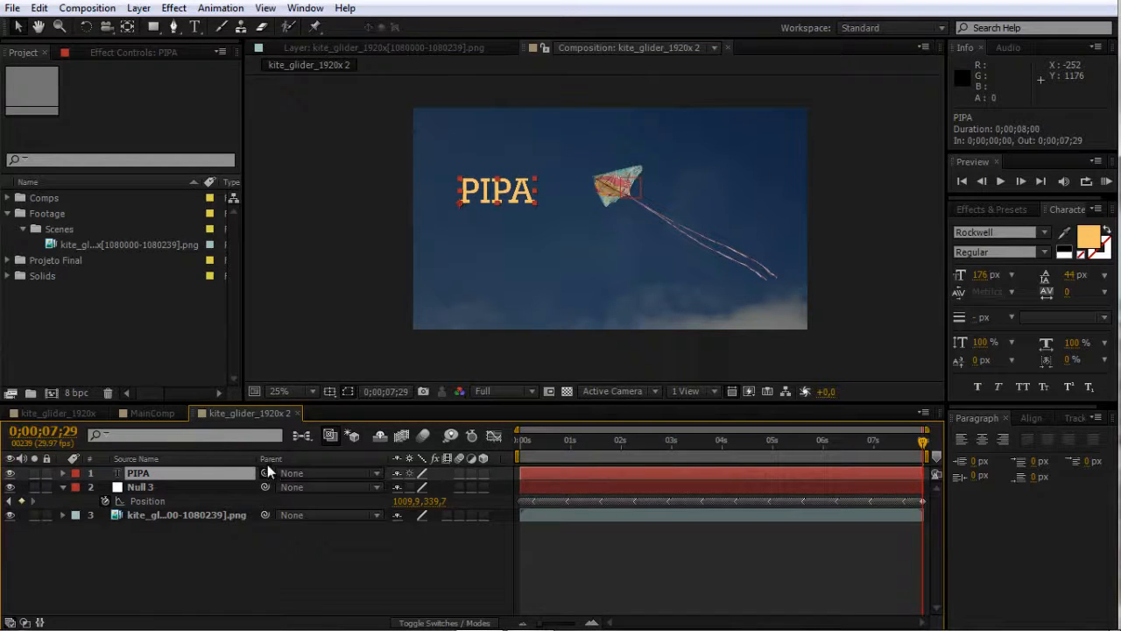
{"action": "left_click_drag", "start_coordinate": [266, 473], "coordinate": [132, 485]}
{"action": "left_click", "coordinate": [597, 543]}
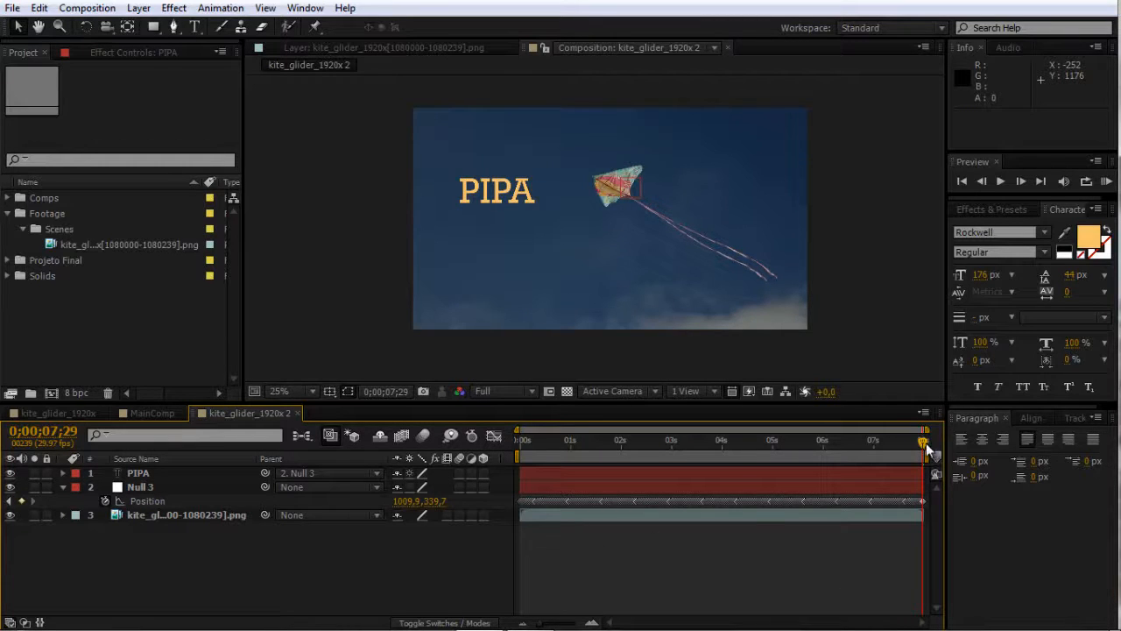
{"action": "left_click_drag", "start_coordinate": [925, 445], "coordinate": [807, 444]}
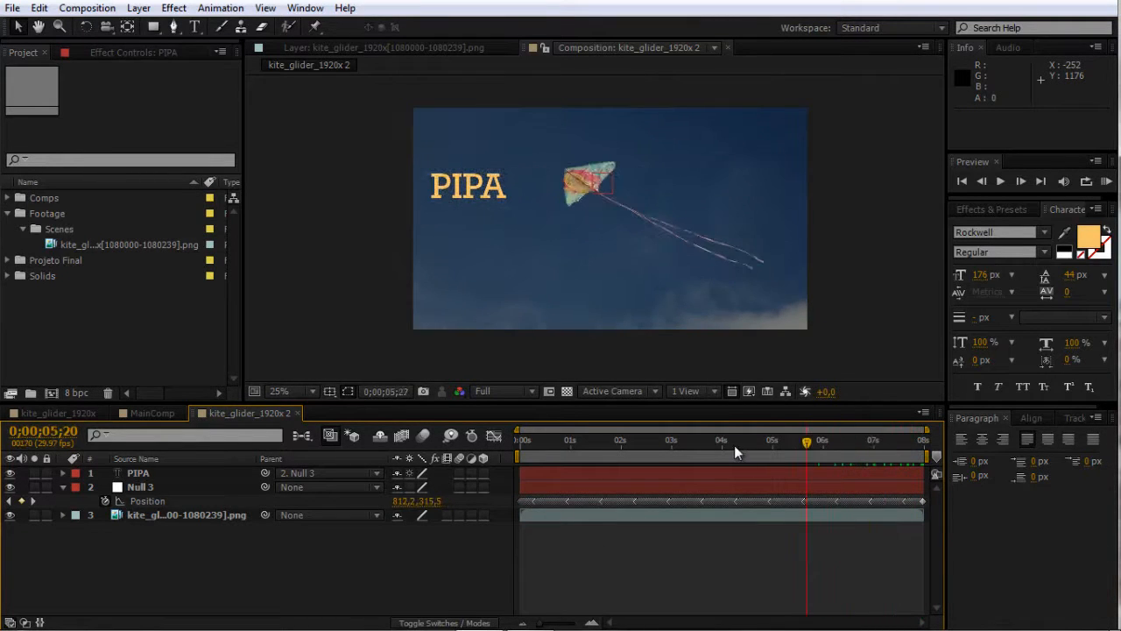
Scrub through the first seconds of the composition to check how the PIPA text follows the kite, stopping at 0;00;01;14
{"action": "left_click", "coordinate": [723, 445]}
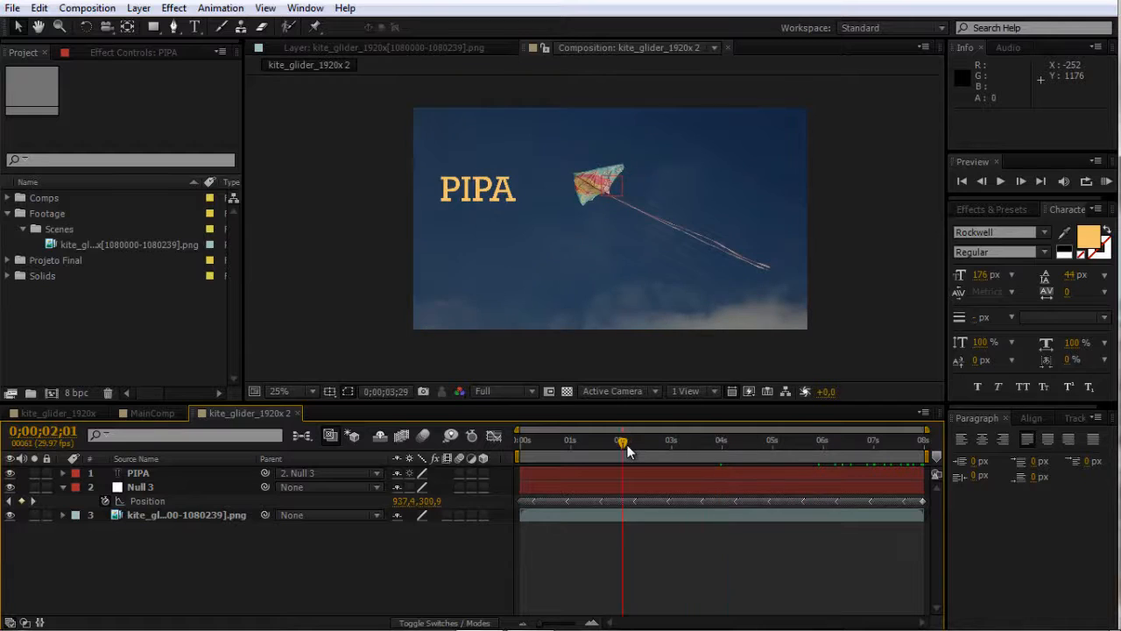
{"action": "left_click", "coordinate": [139, 473]}
{"action": "key", "text": "Home"}
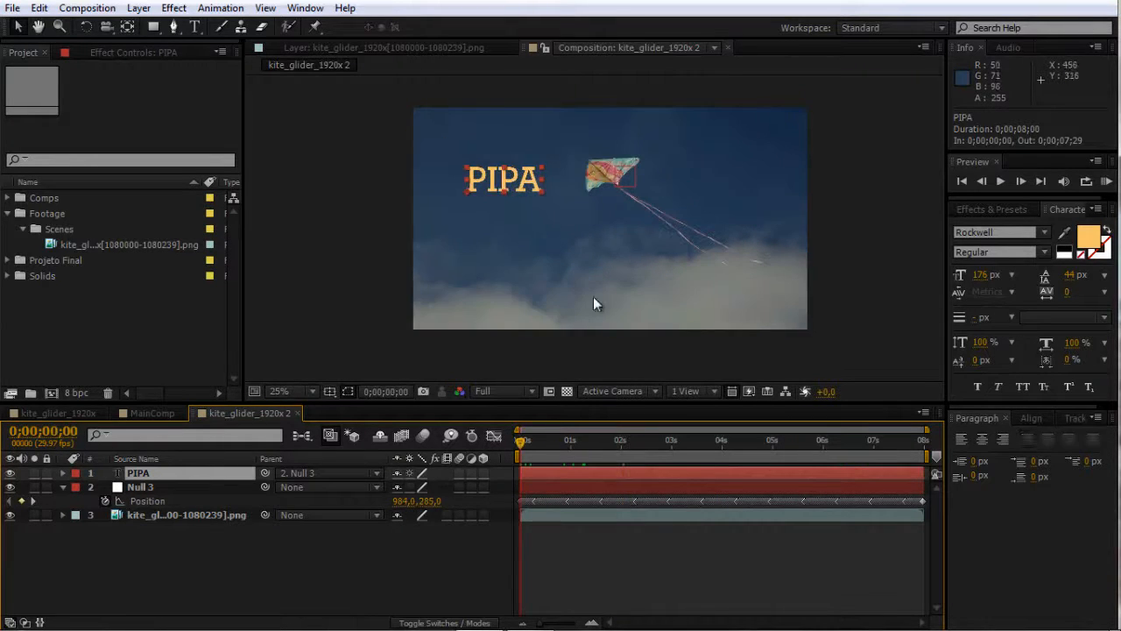
{"action": "left_click_drag", "start_coordinate": [524, 443], "coordinate": [645, 449]}
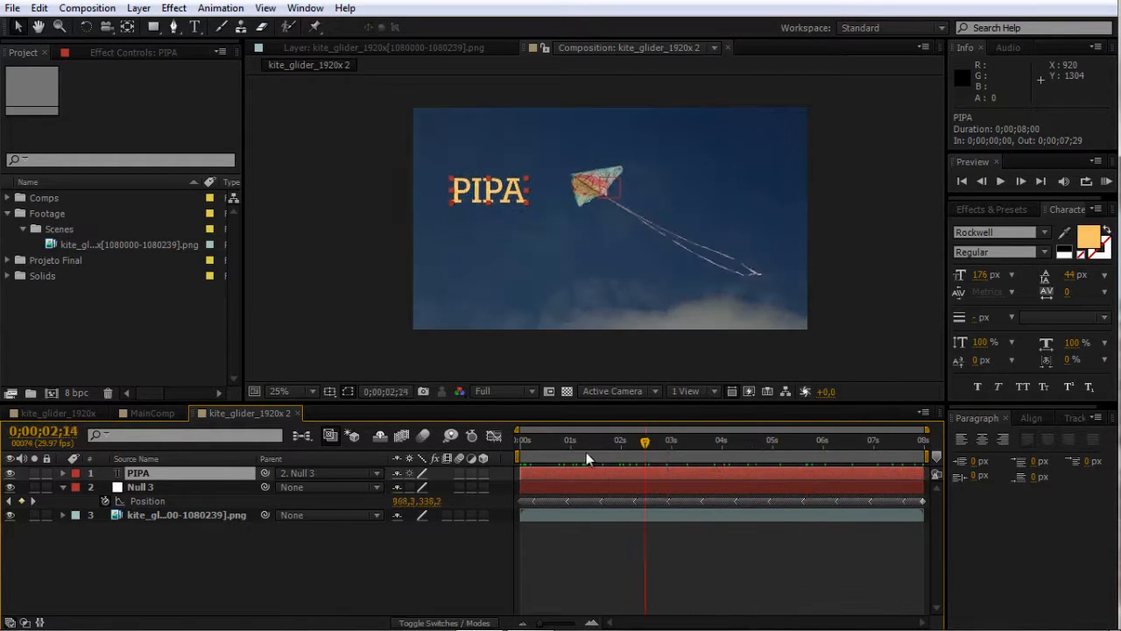
{"action": "key", "text": "F2"}
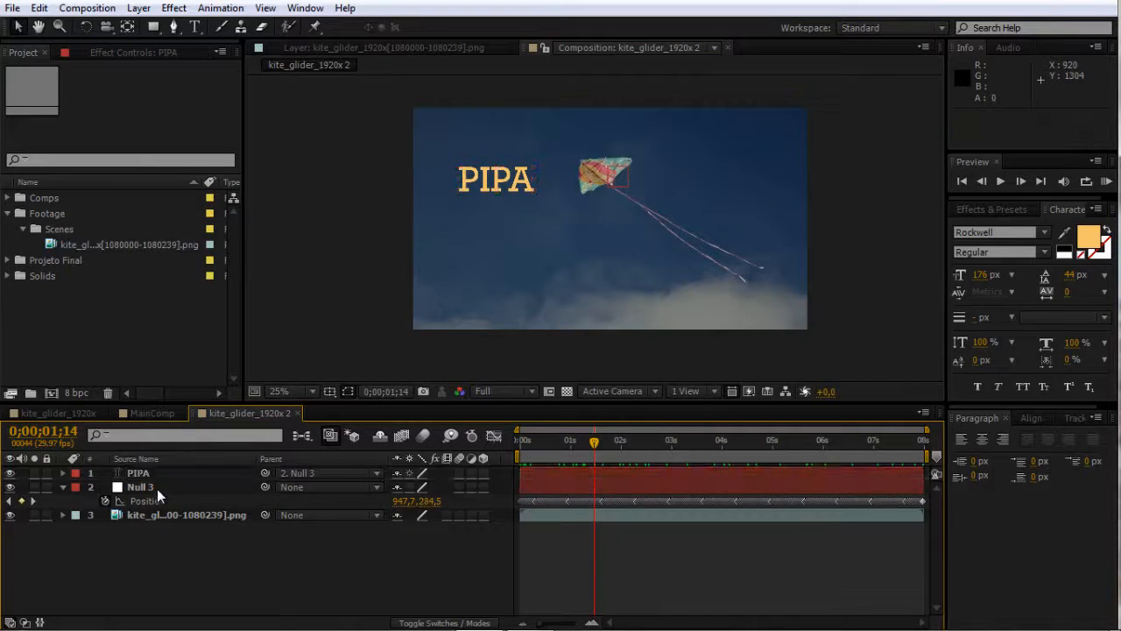
{"action": "left_click", "coordinate": [139, 476]}
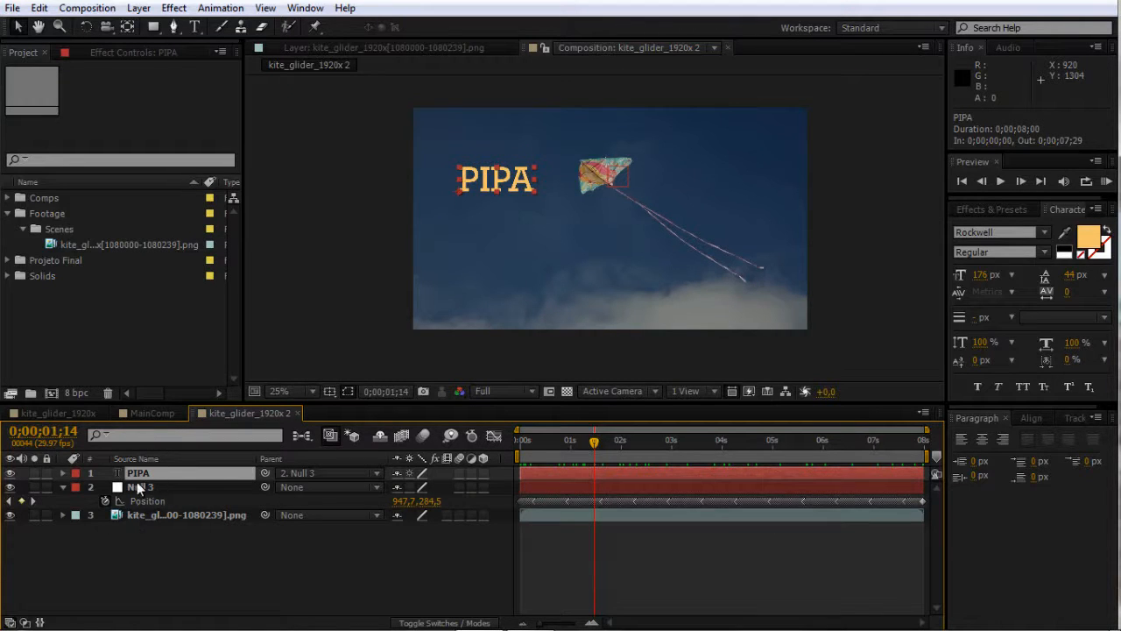
{"action": "left_click", "coordinate": [170, 555]}
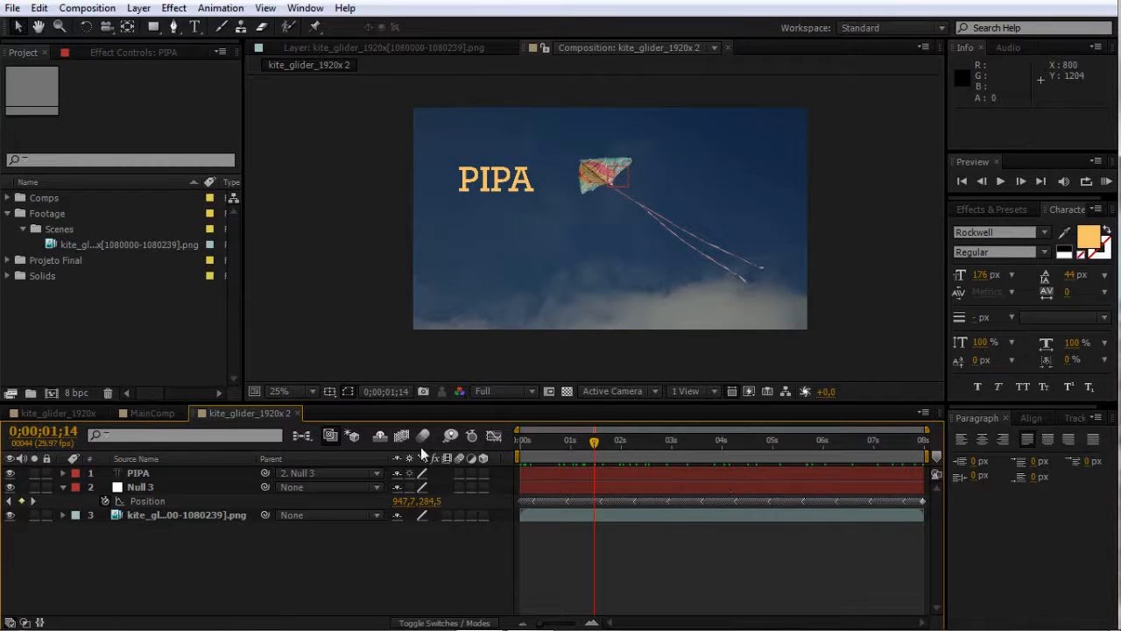
Create a 1920 × 1080 px white solid above the other layers and set its opacity to 50%
{"action": "key", "text": "ctrl+y"}
{"action": "left_click", "coordinate": [175, 281]}
{"action": "type", "text": "FFFFFF"}
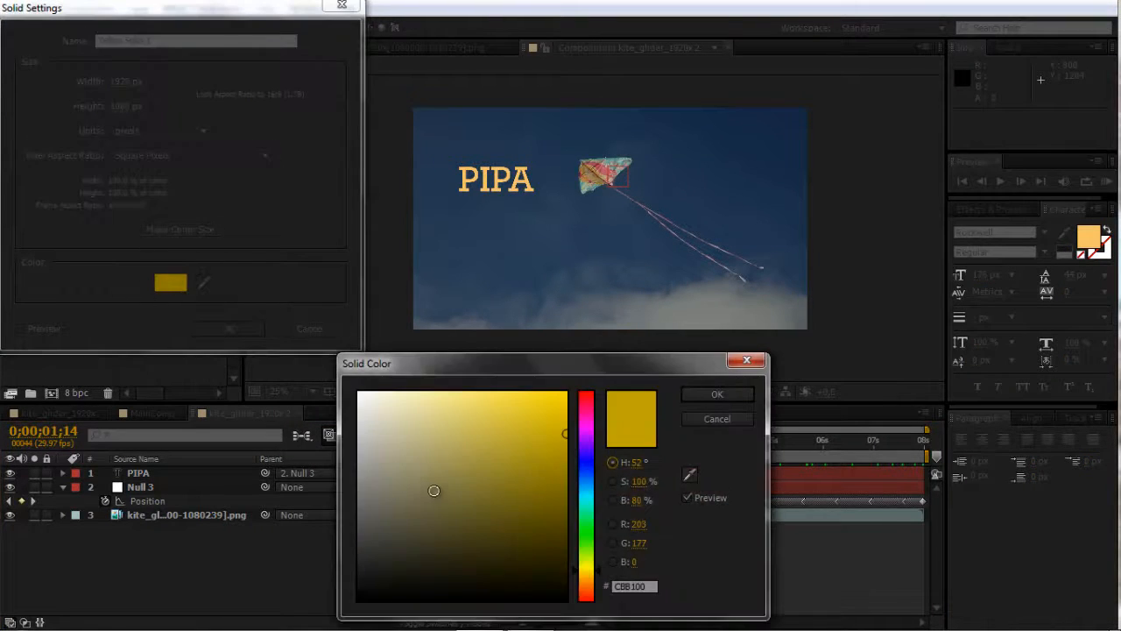
{"action": "left_click", "coordinate": [717, 395]}
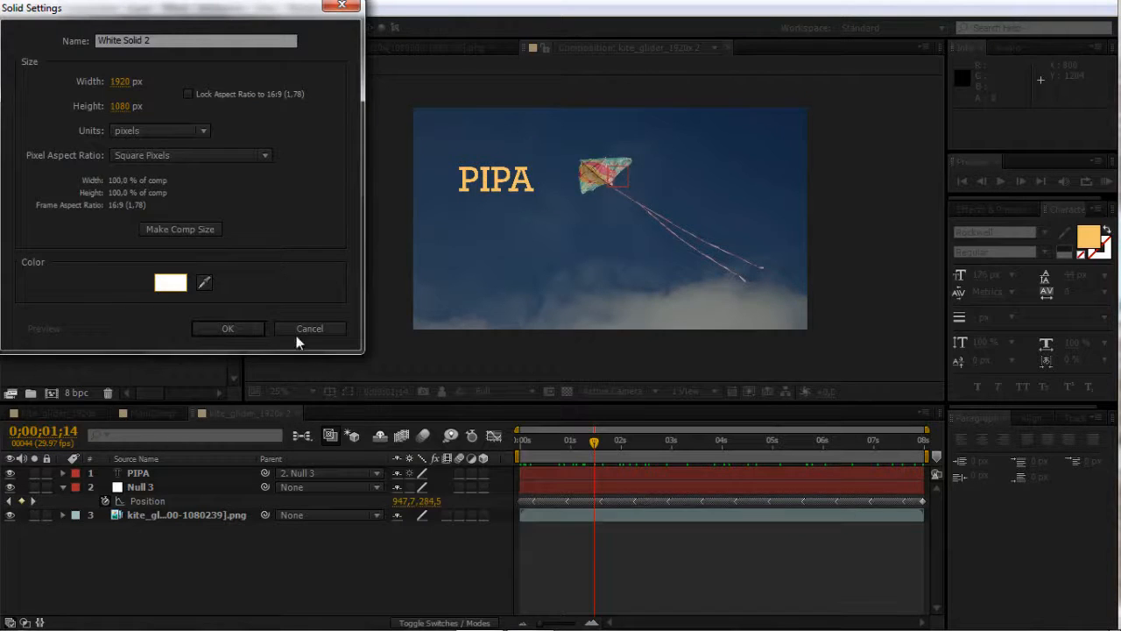
{"action": "key", "text": "Return"}
{"action": "left_click_drag", "start_coordinate": [400, 487], "coordinate": [359, 492]}
Trim the white solid so that it starts at 0;00;00;10
{"action": "key", "text": "period"}
{"action": "key", "text": "Home"}
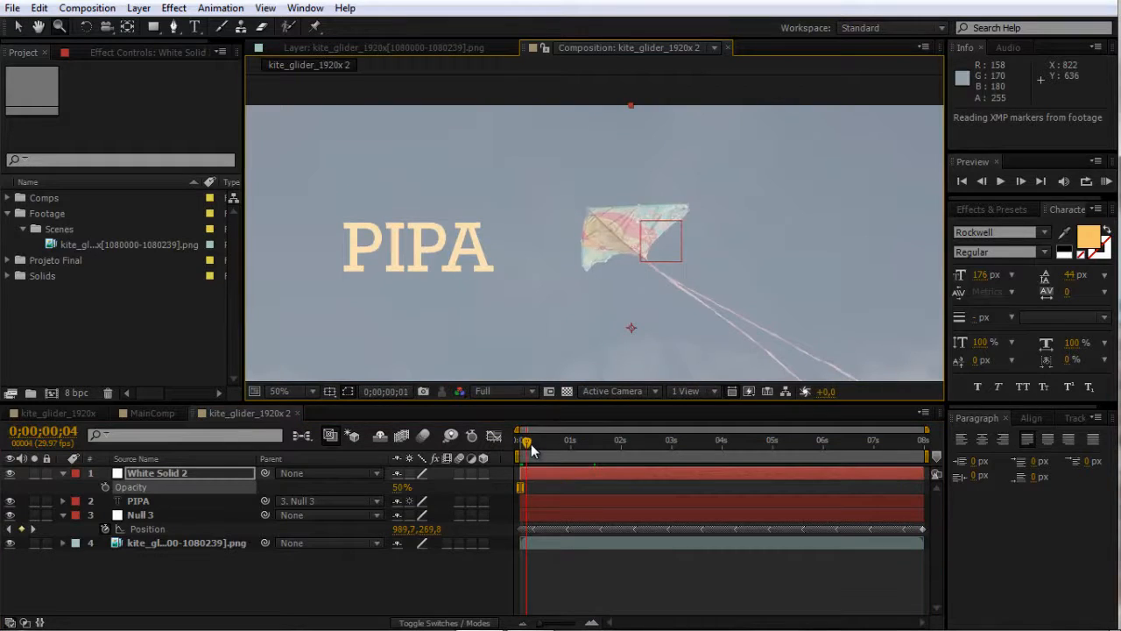
{"action": "left_click", "coordinate": [536, 443]}
{"action": "key", "text": "Page_Up"}
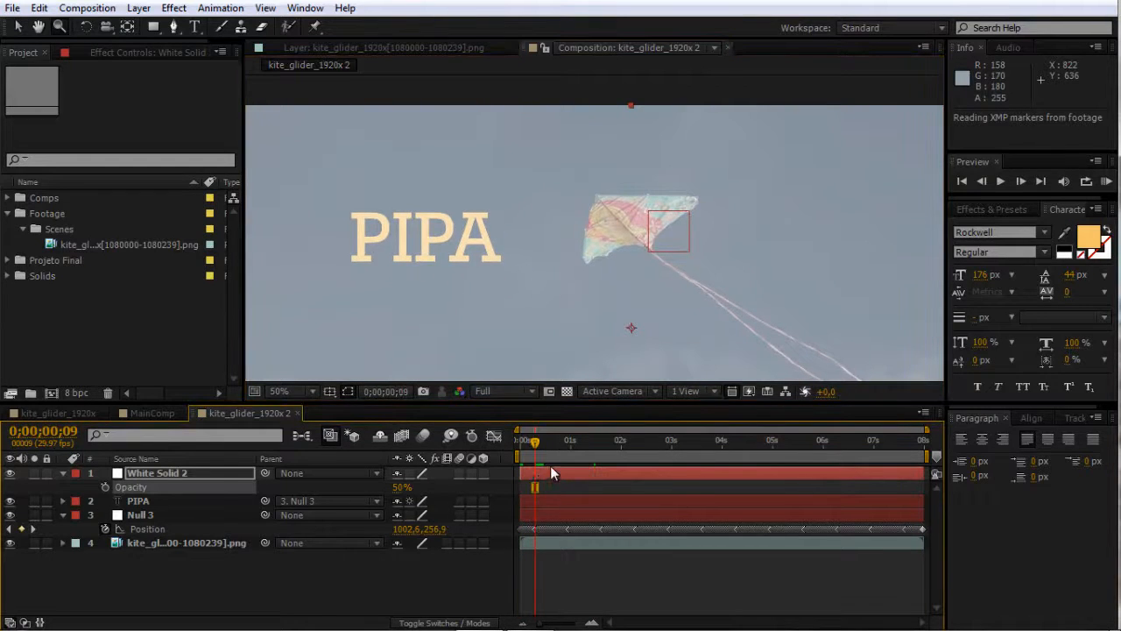
{"action": "key", "text": "Page_Down"}
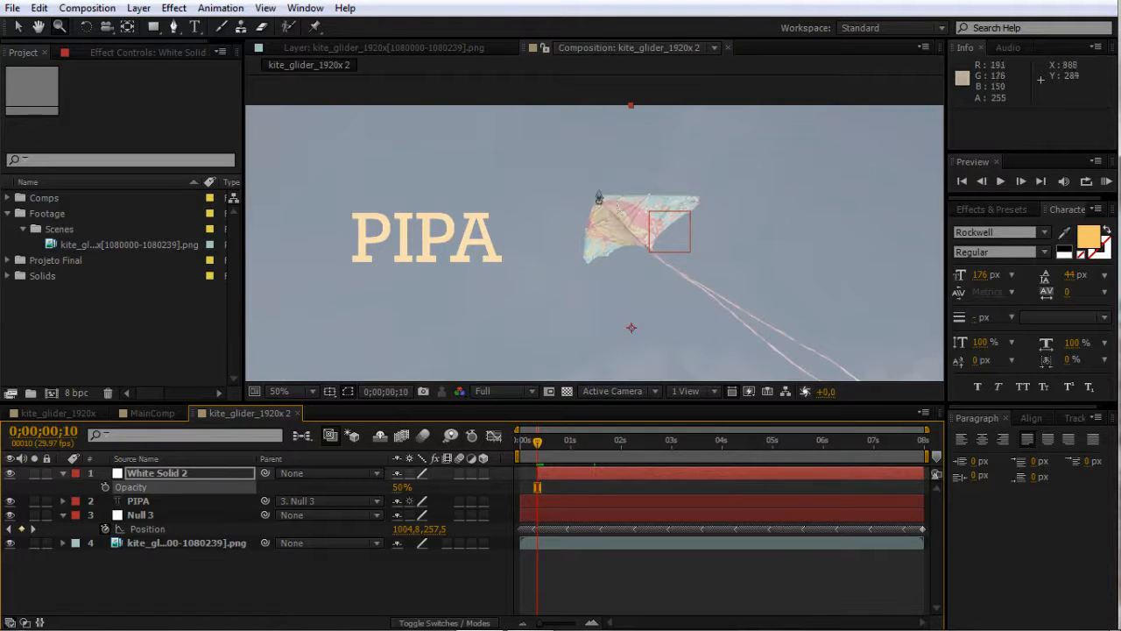
Start a Pen mask on the white solid above the frame and trace it down the kite's left edge
{"action": "key", "text": "g"}
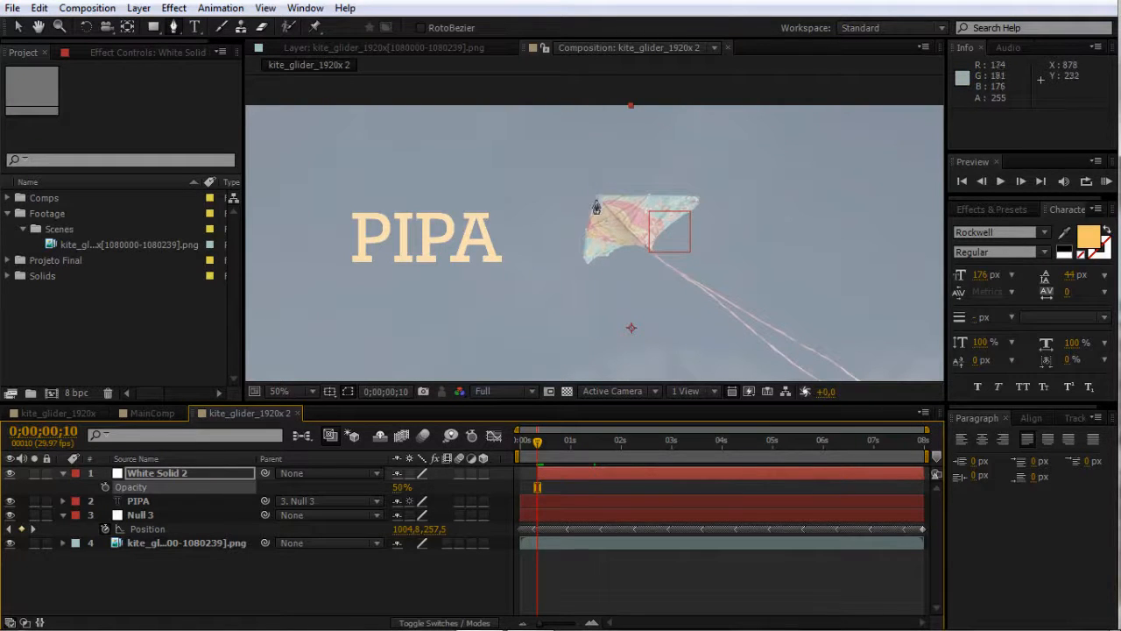
{"action": "left_click", "coordinate": [597, 205]}
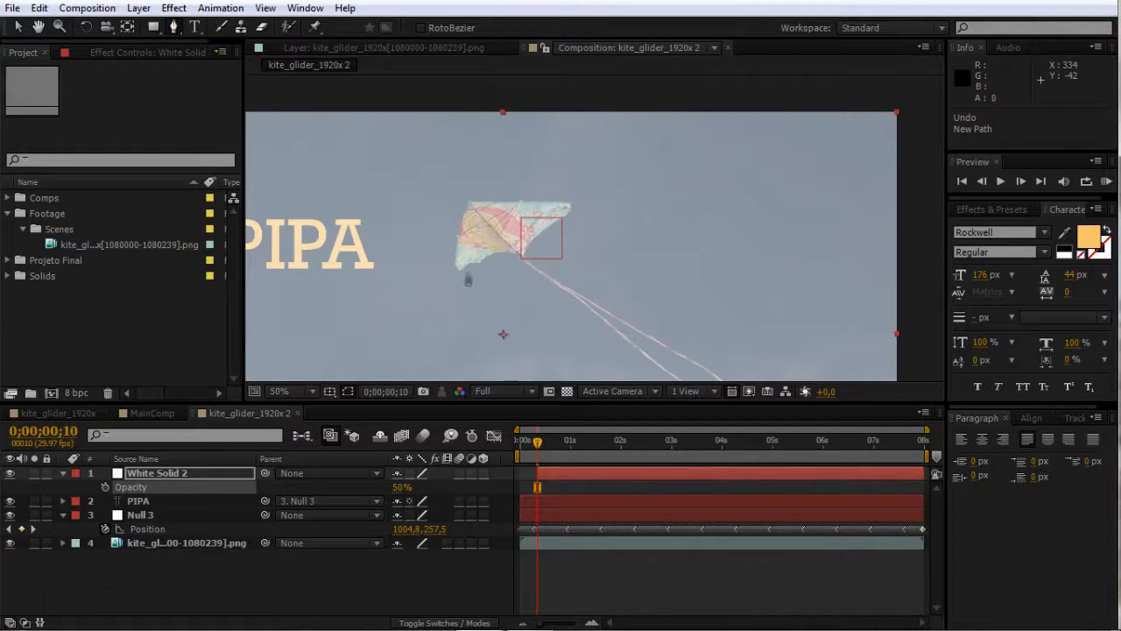
{"action": "left_click", "coordinate": [474, 100]}
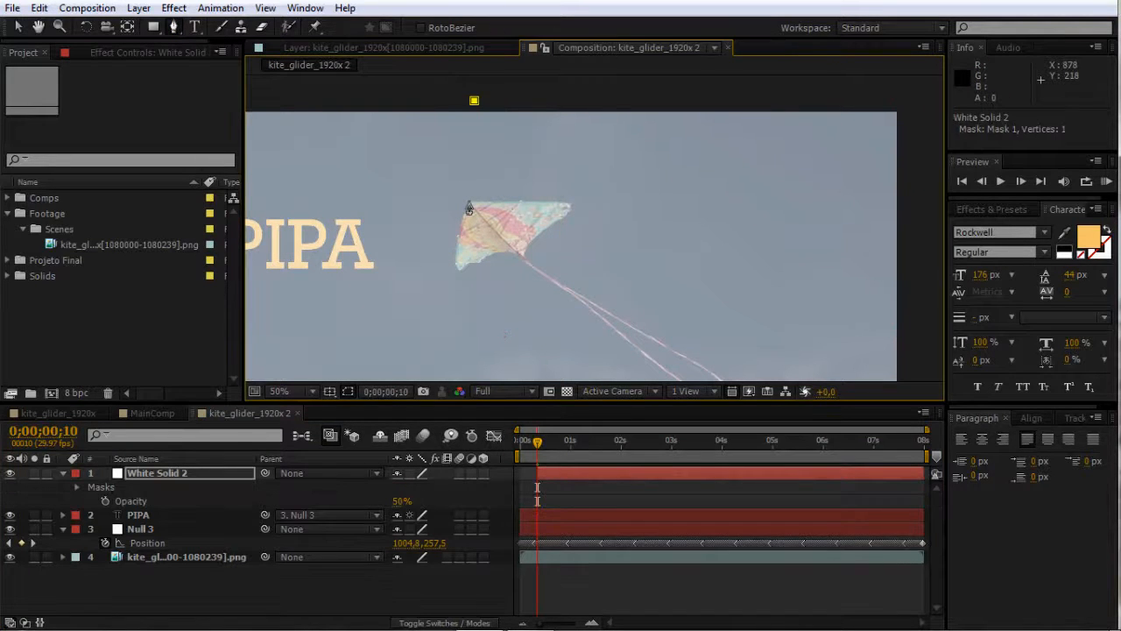
{"action": "left_click", "coordinate": [469, 208]}
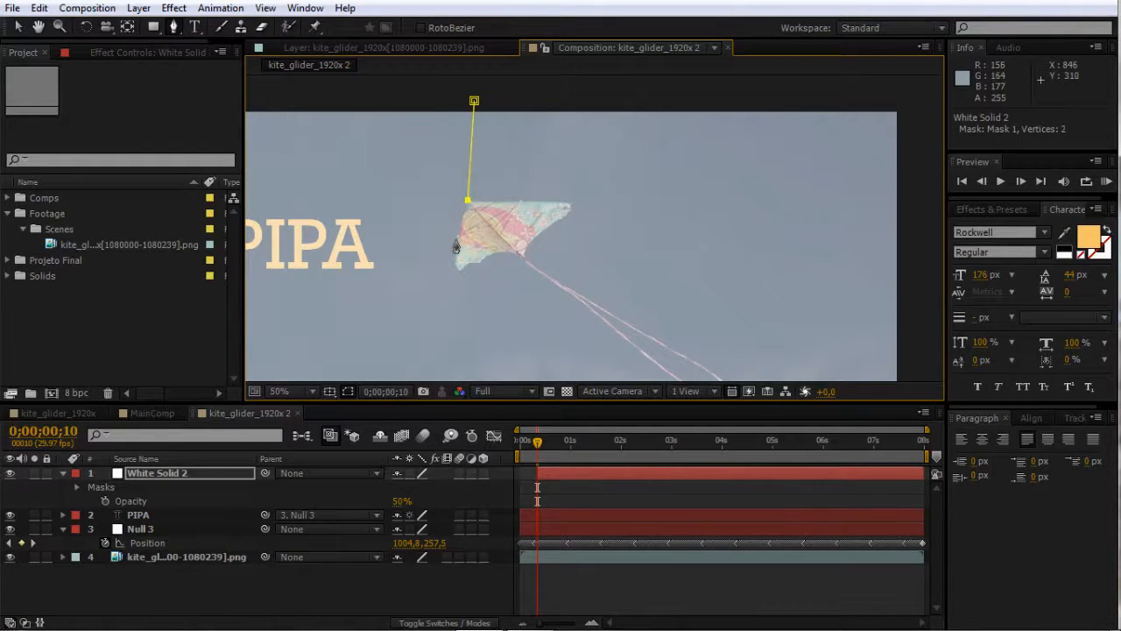
{"action": "scroll", "coordinate": [468, 208], "scroll_direction": "up", "scroll_amount": 2}
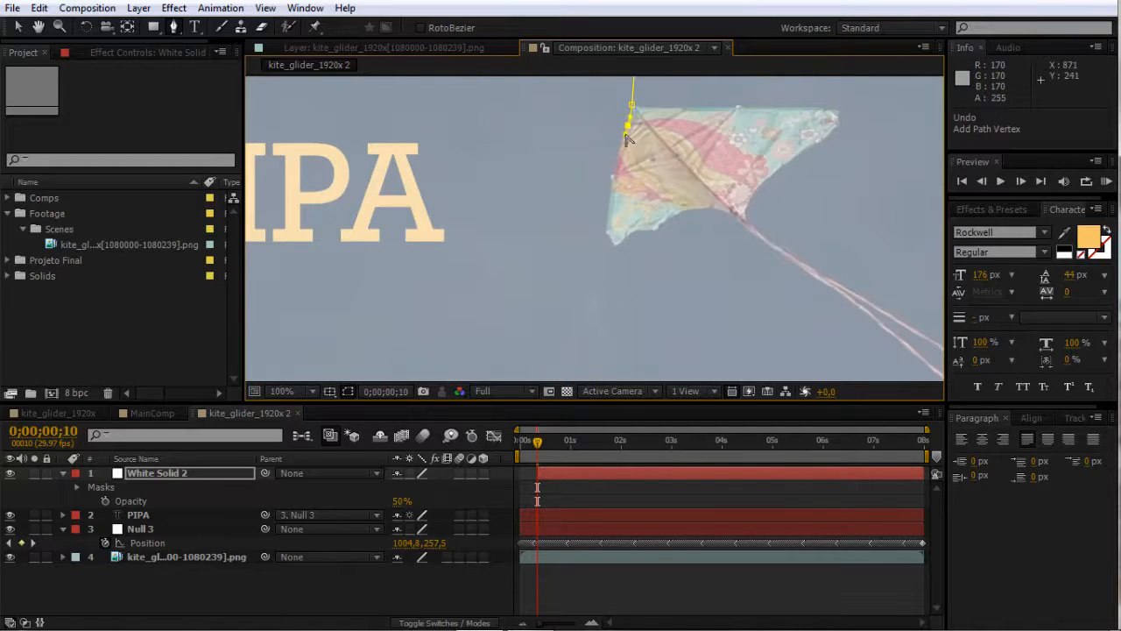
{"action": "left_click", "coordinate": [626, 136]}
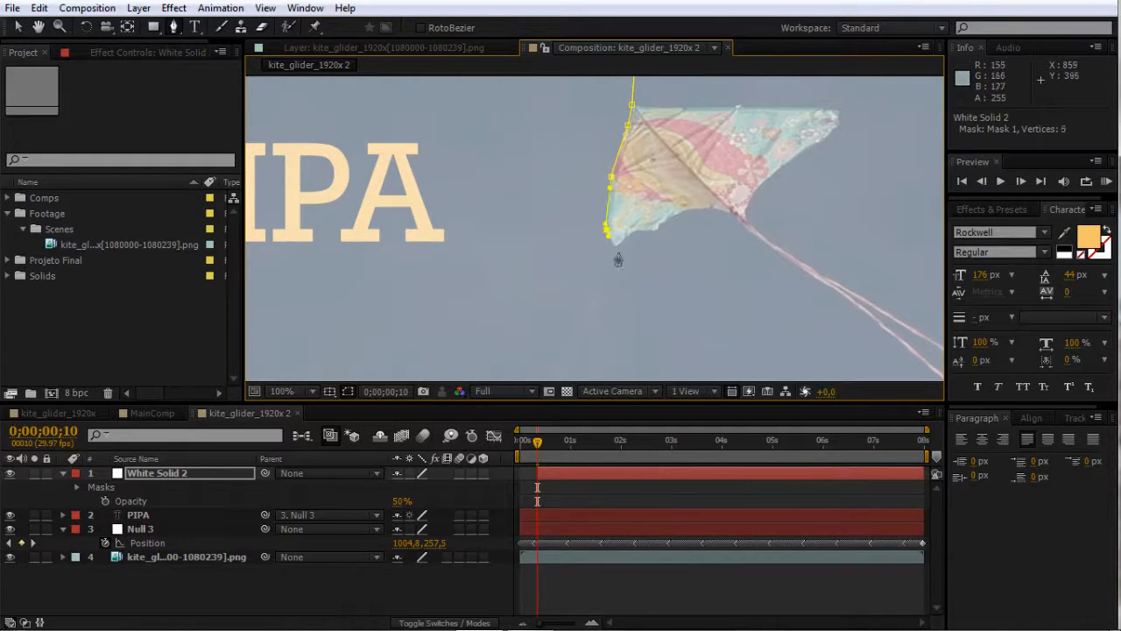
Carry the mask below the frame, around outside its right side, and close it at the starting point above the kite
{"action": "scroll", "coordinate": [622, 316], "scroll_direction": "down", "scroll_amount": 6}
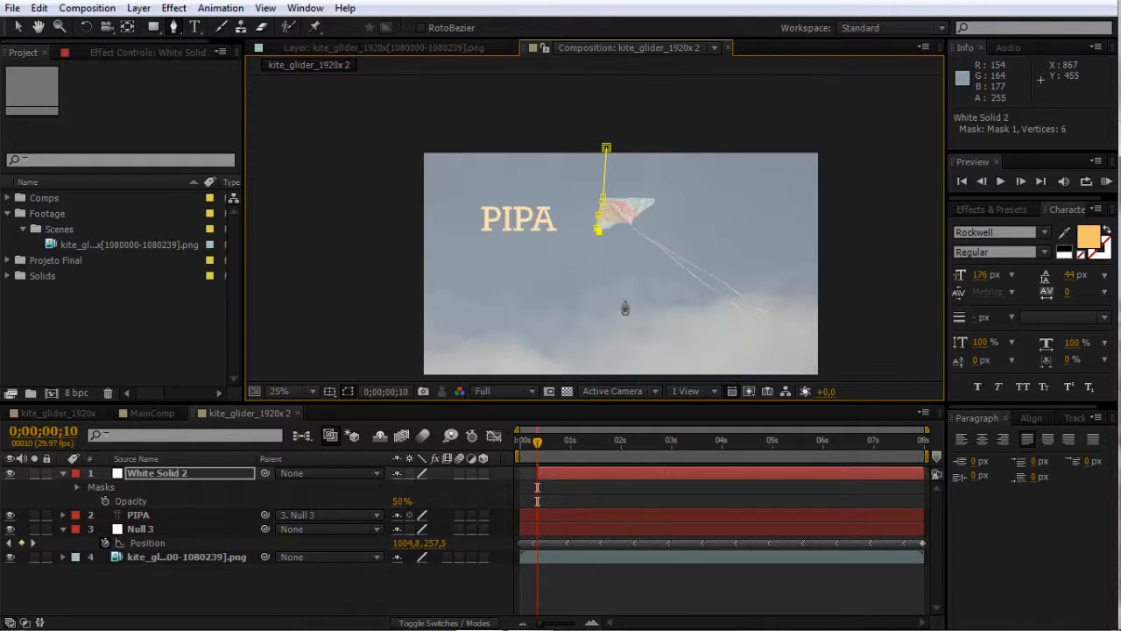
{"action": "left_click", "coordinate": [592, 318]}
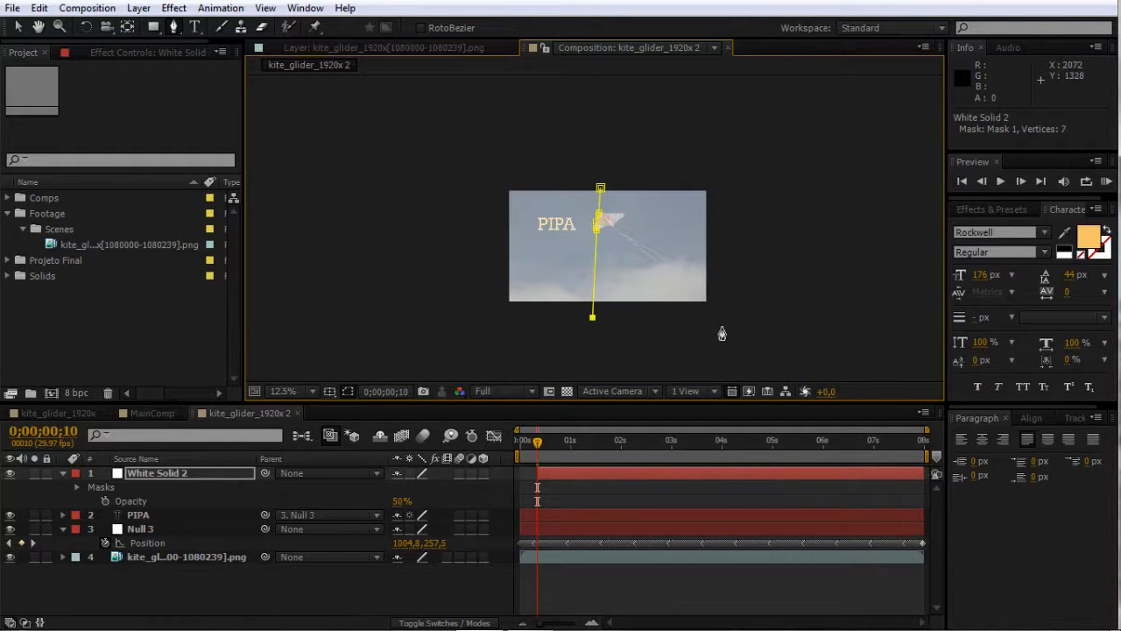
{"action": "left_click", "coordinate": [731, 322]}
{"action": "left_click", "coordinate": [718, 179]}
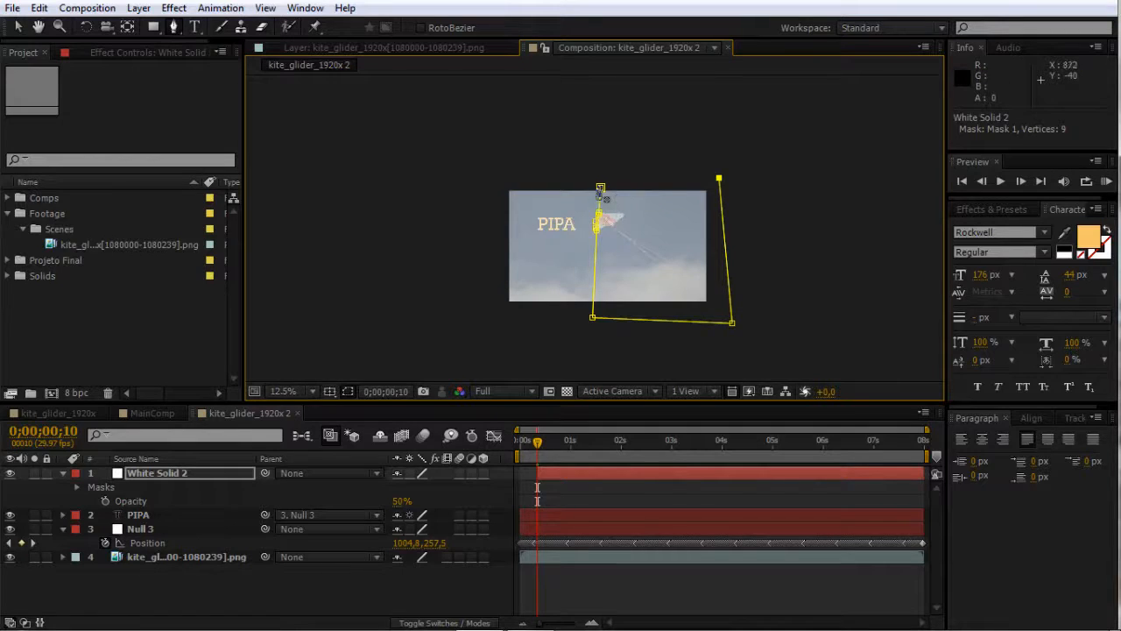
{"action": "left_click", "coordinate": [600, 188]}
{"action": "scroll", "coordinate": [599, 229], "scroll_direction": "up", "scroll_amount": 6}
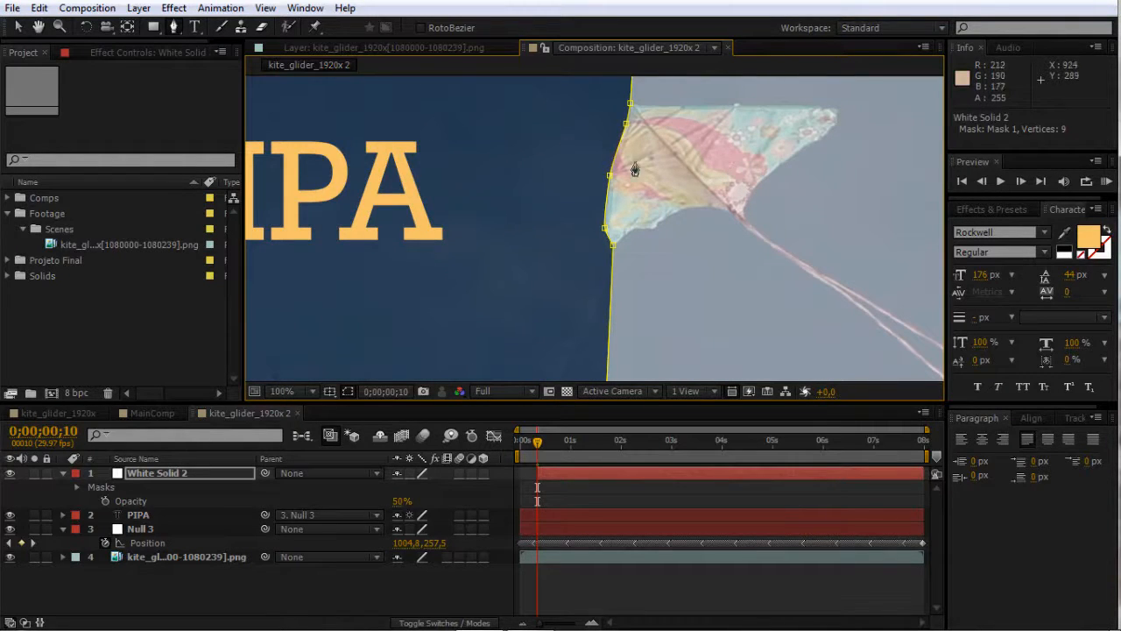
{"action": "scroll", "coordinate": [596, 149], "scroll_direction": "down", "scroll_amount": 4}
{"action": "scroll", "coordinate": [595, 149], "scroll_direction": "up", "scroll_amount": 2}
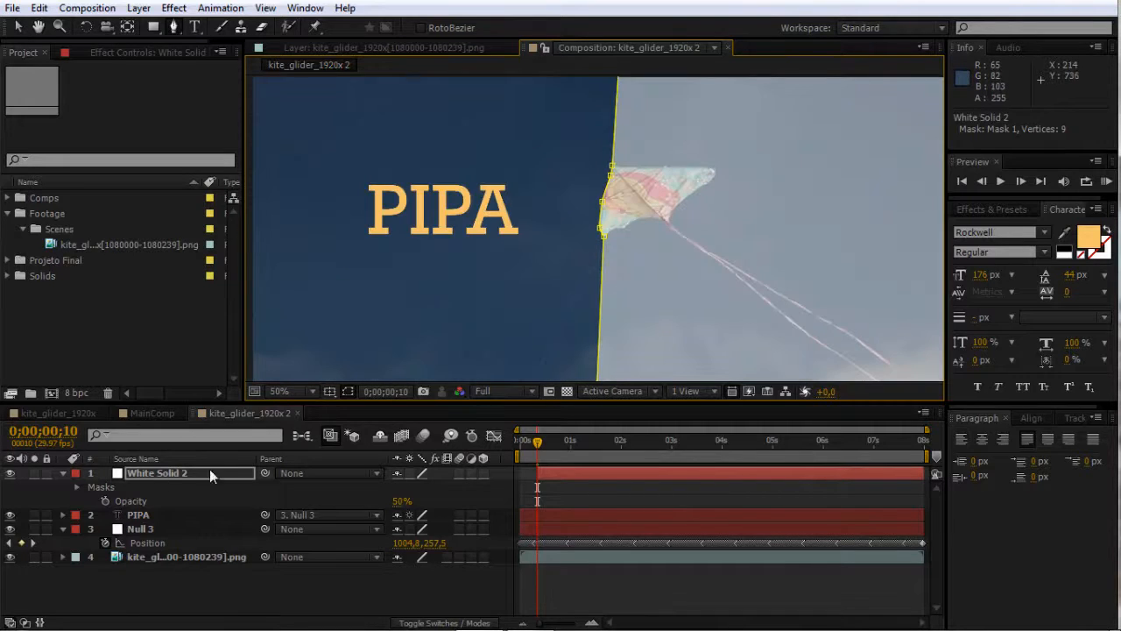
Parent the white solid to the Null 3 layer
{"action": "key", "text": "v"}
{"action": "left_click", "coordinate": [178, 474]}
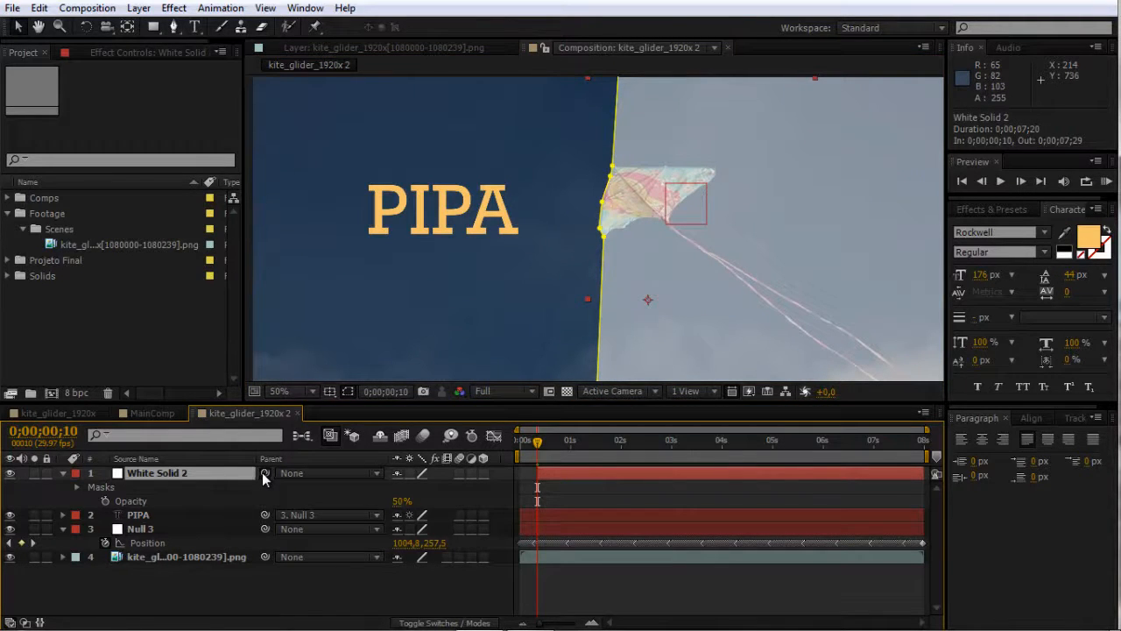
{"action": "left_click_drag", "start_coordinate": [265, 473], "coordinate": [140, 529]}
Reveal the white solid's Mask Path and turn on keyframing for it at 0;00;00;10
{"action": "key", "text": "m"}
{"action": "left_click", "coordinate": [136, 458]}
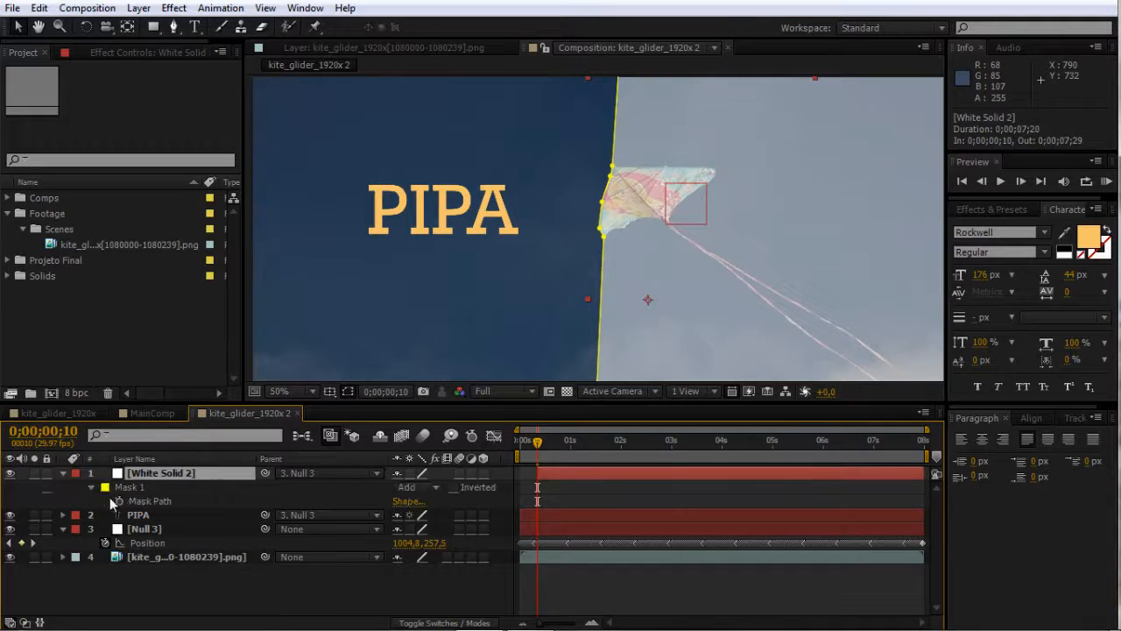
{"action": "left_click", "coordinate": [119, 501]}
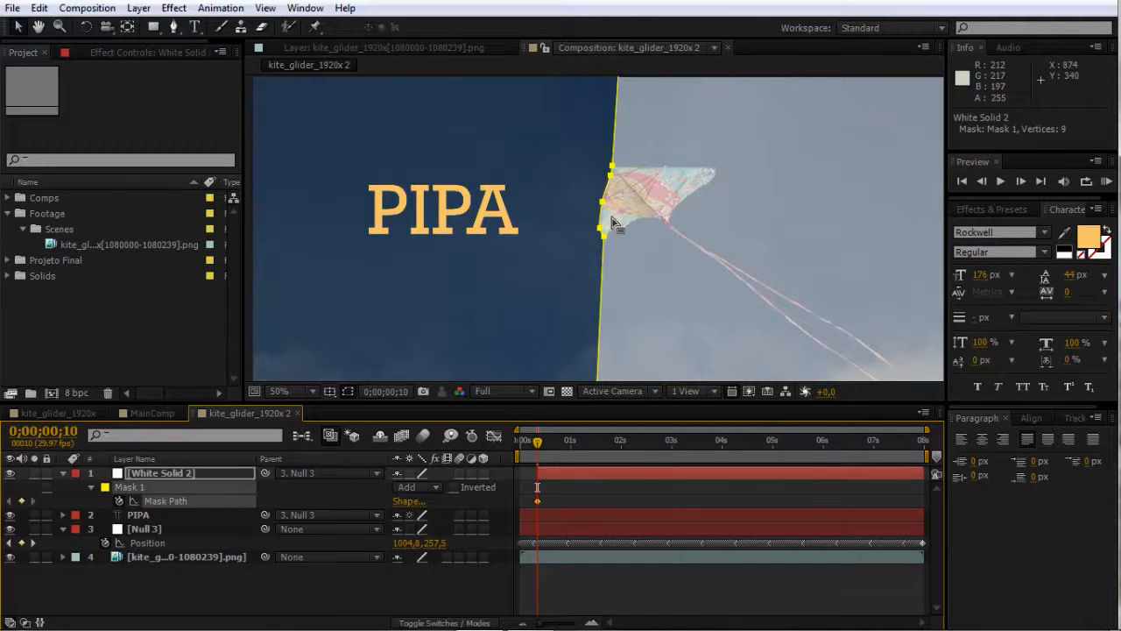
Adjust the mask's upper vertex to the kite's left edge at 0;00;00;15, adding a Mask Path keyframe
{"action": "scroll", "coordinate": [613, 223], "scroll_direction": "up", "scroll_amount": 2}
{"action": "left_click", "coordinate": [553, 440]}
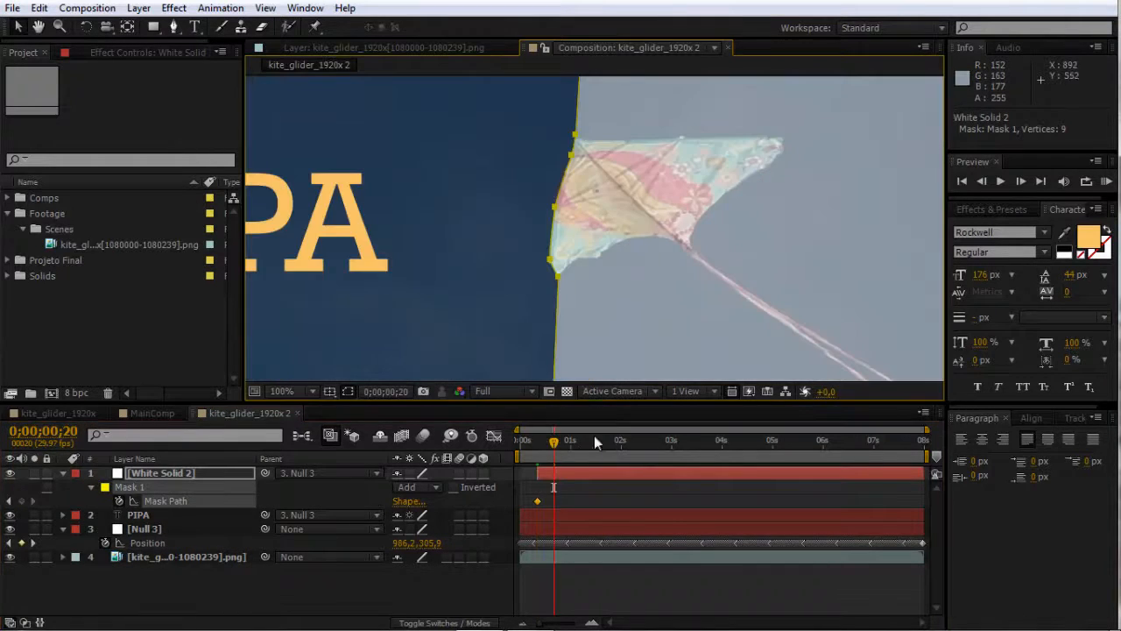
{"action": "left_click_drag", "start_coordinate": [554, 443], "coordinate": [546, 443]}
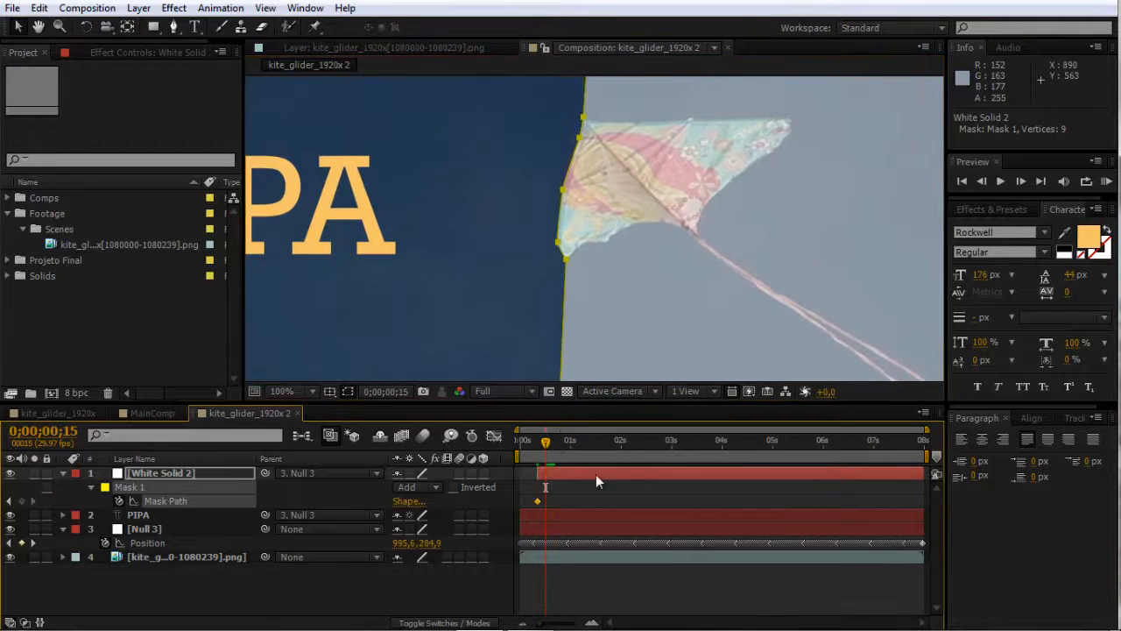
{"action": "left_click", "coordinate": [604, 503]}
{"action": "left_click", "coordinate": [551, 474]}
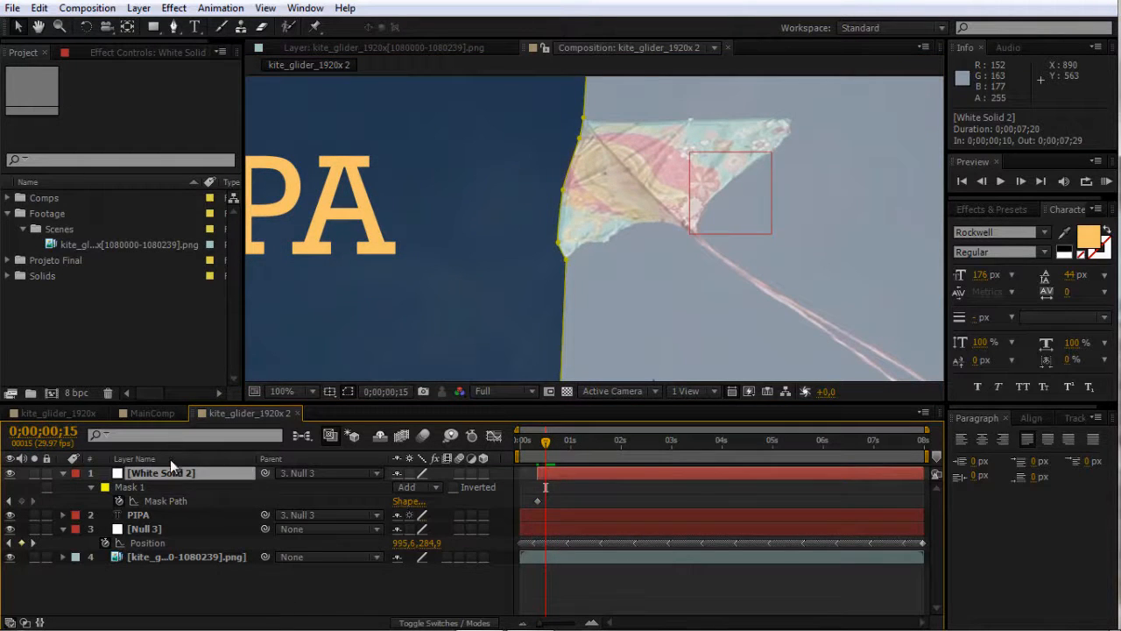
{"action": "left_click_drag", "start_coordinate": [579, 137], "coordinate": [580, 140]}
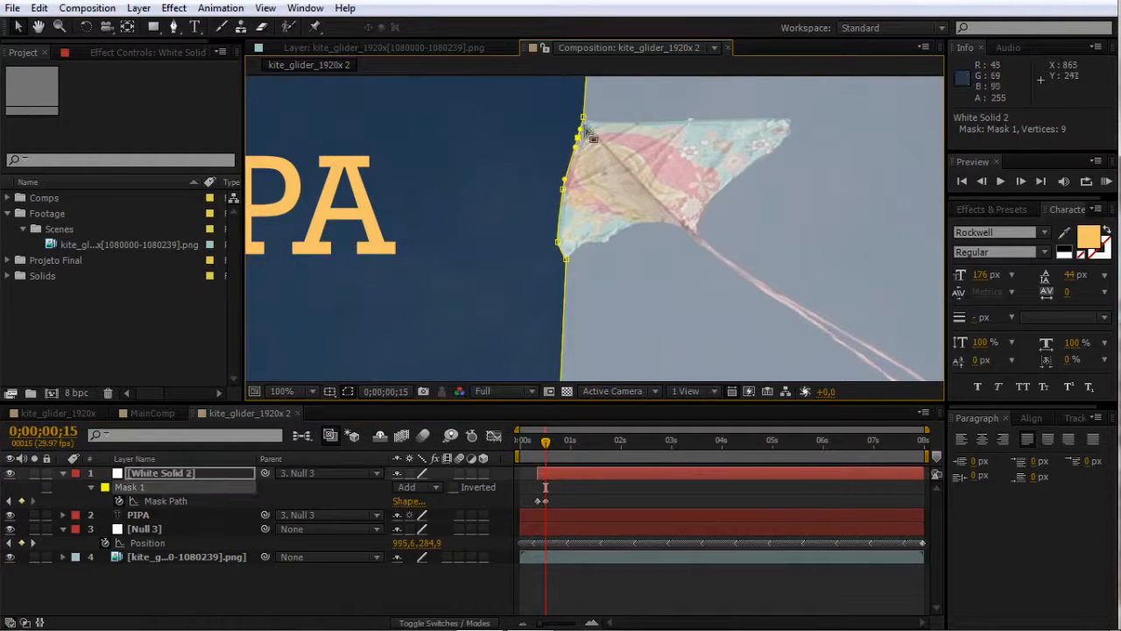
Refit the mask vertices to the kite's lower left edge at 0;00;00;17, adding a Mask Path keyframe
{"action": "left_click_drag", "start_coordinate": [547, 447], "coordinate": [550, 444]}
{"action": "left_click", "coordinate": [577, 573]}
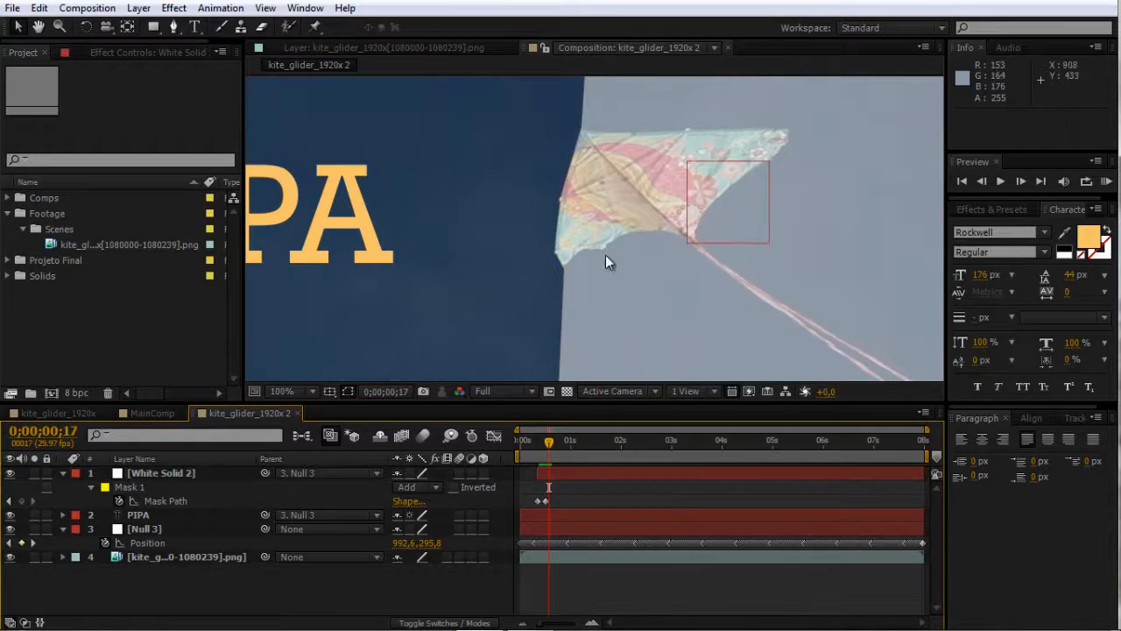
{"action": "key", "text": "z"}
{"action": "left_click", "coordinate": [598, 192]}
{"action": "key", "text": "h"}
{"action": "left_click_drag", "start_coordinate": [573, 272], "coordinate": [638, 240]}
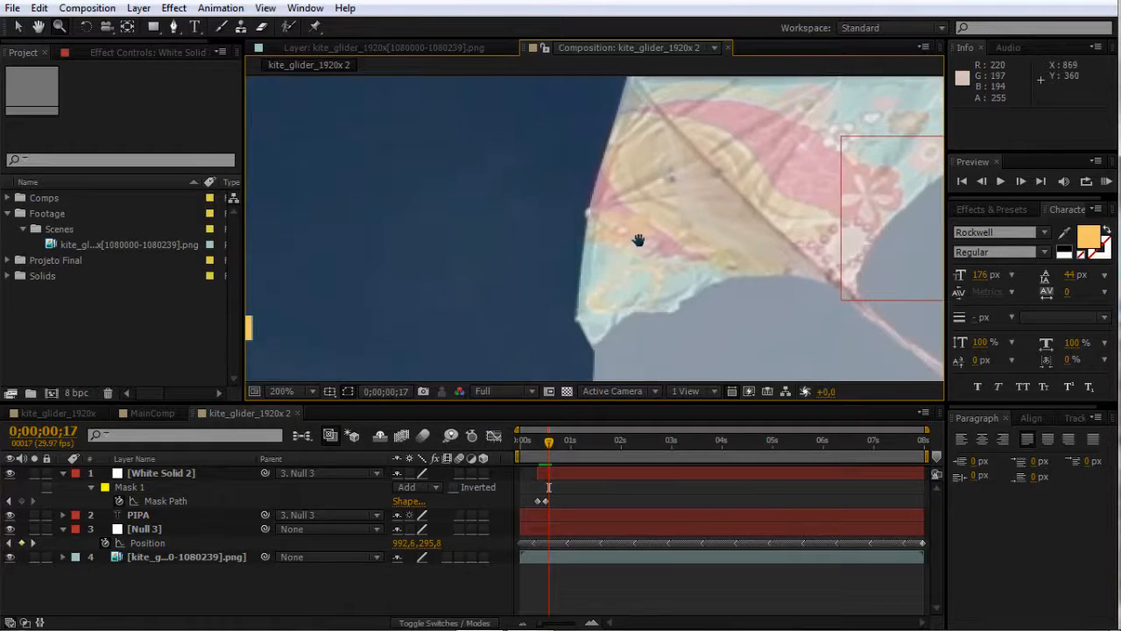
{"action": "key", "text": "v"}
{"action": "left_click", "coordinate": [553, 474]}
{"action": "right_click", "coordinate": [550, 473]}
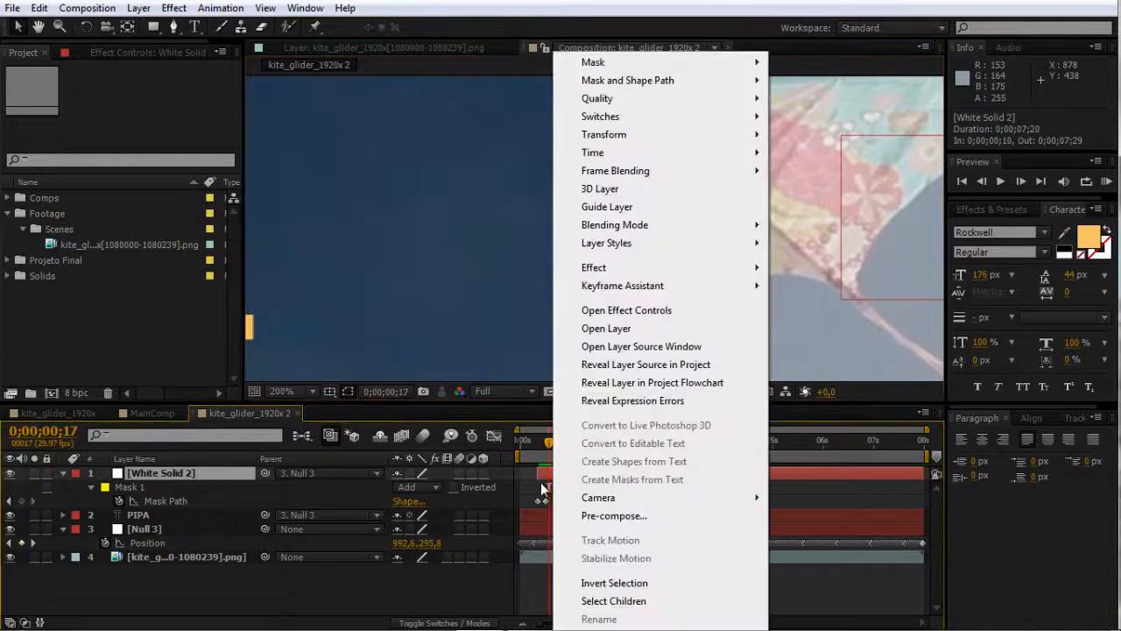
{"action": "key", "text": "Escape"}
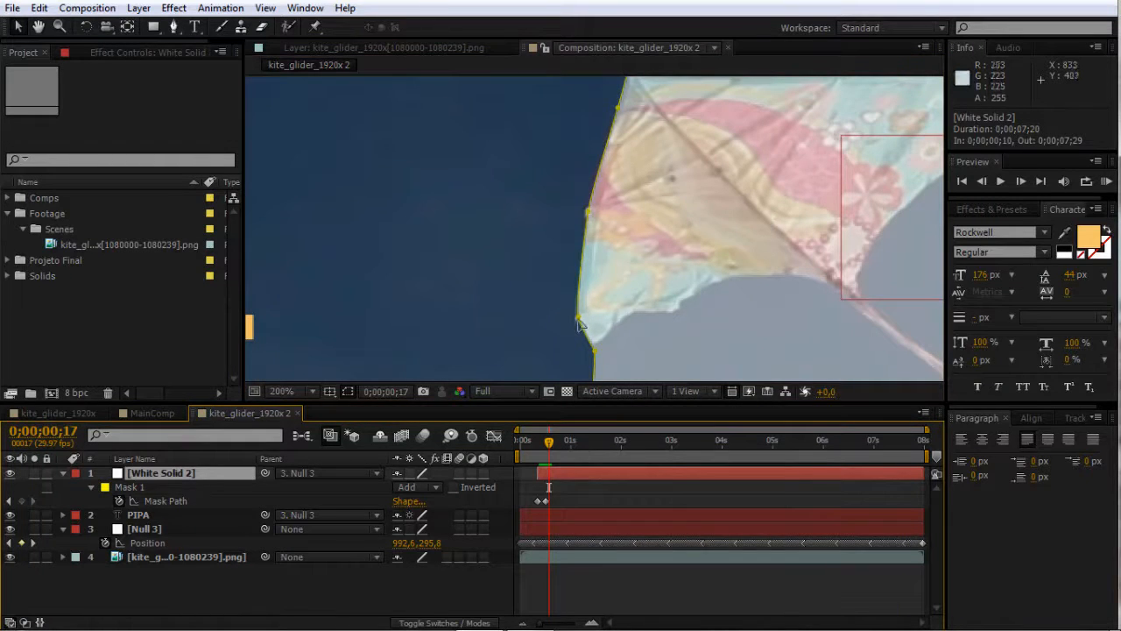
{"action": "left_click", "coordinate": [578, 319]}
{"action": "left_click", "coordinate": [601, 487]}
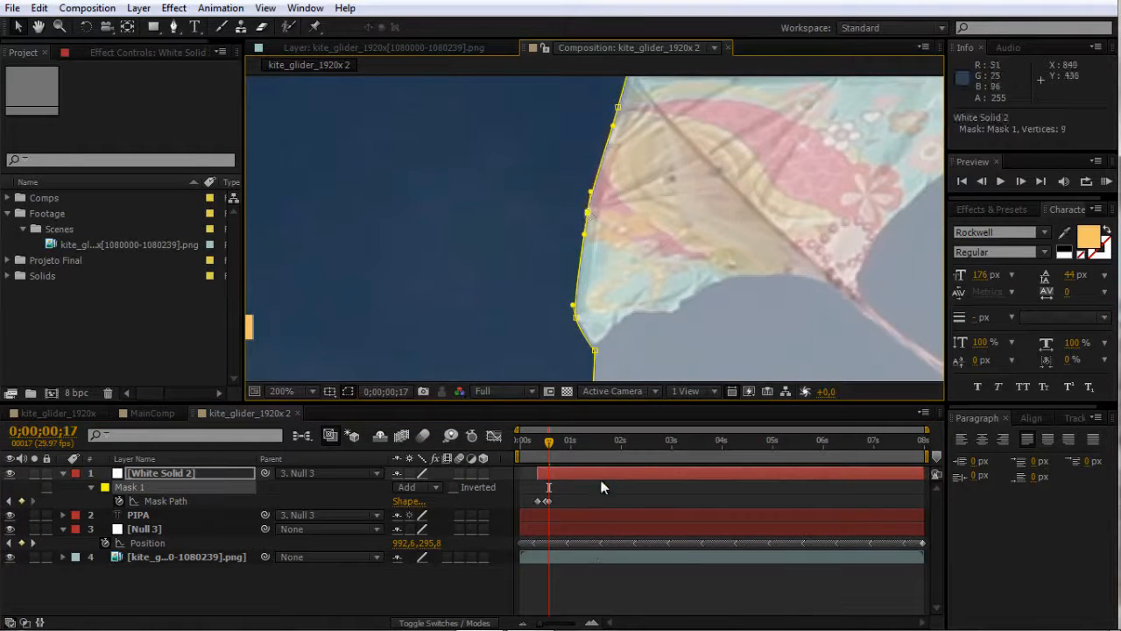
Move to 0;00;00;20 and refit the mask to the kite's left edge with another Mask Path keyframe
{"action": "key", "text": "Page_Down"}
{"action": "key", "text": "Page_Down"}
{"action": "key", "text": "Page_Down"}
{"action": "left_click_drag", "start_coordinate": [638, 290], "coordinate": [629, 307]}
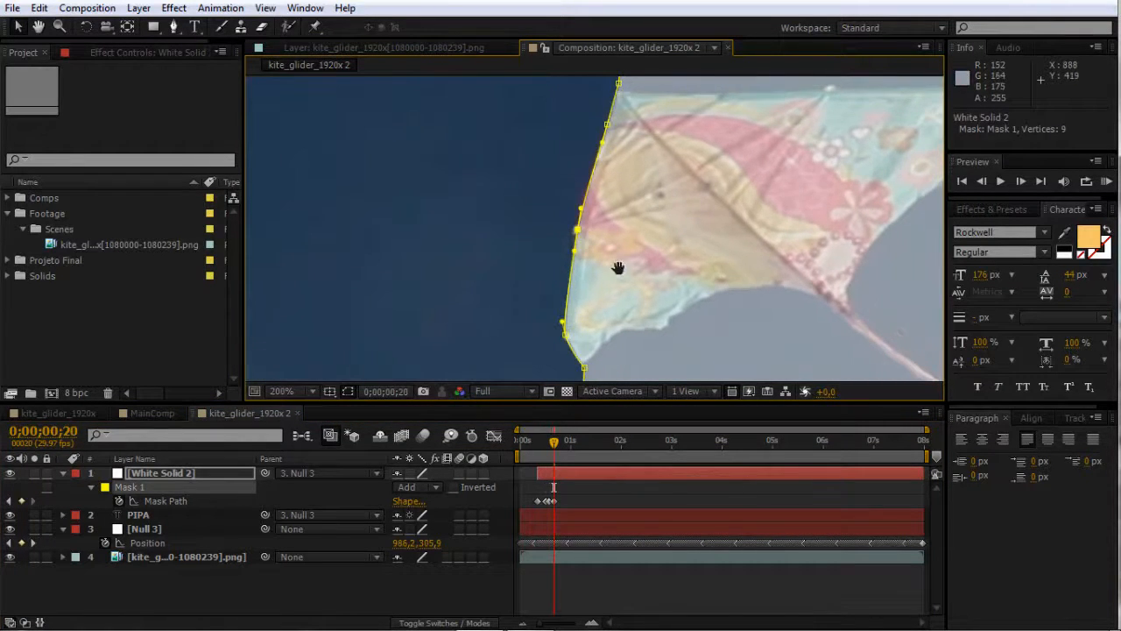
Move to 0;00;00;23 and refit the mask's lower vertices to the kite's left edge, adding a Mask Path keyframe
{"action": "left_click_drag", "start_coordinate": [618, 268], "coordinate": [660, 214]}
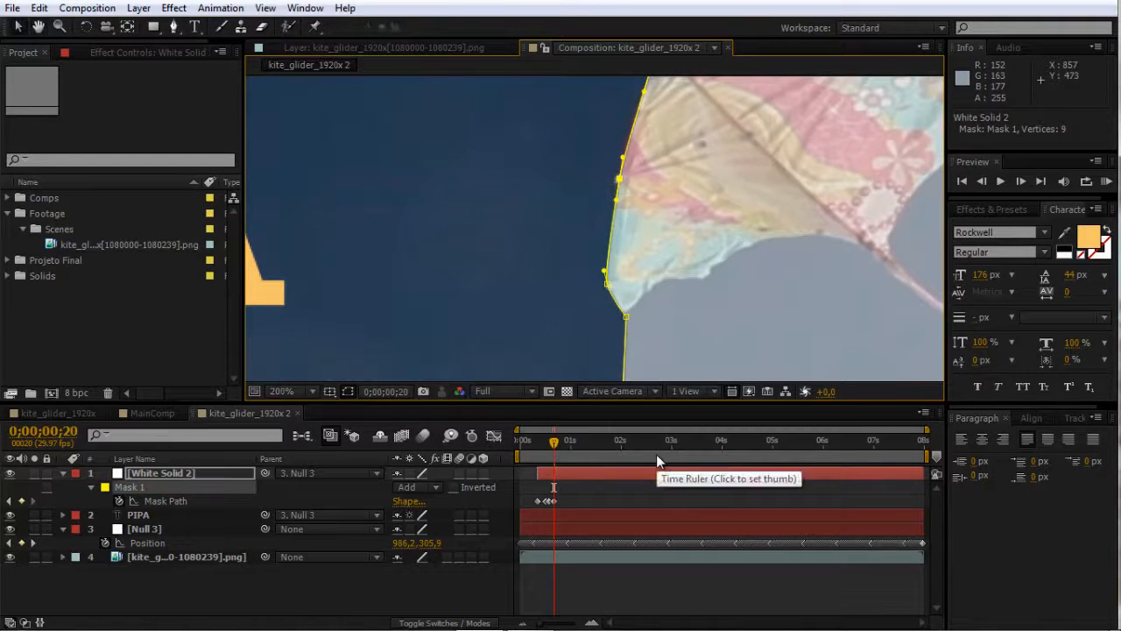
{"action": "key", "text": "Page_Down"}
{"action": "key", "text": "Page_Down"}
{"action": "key", "text": "Page_Down"}
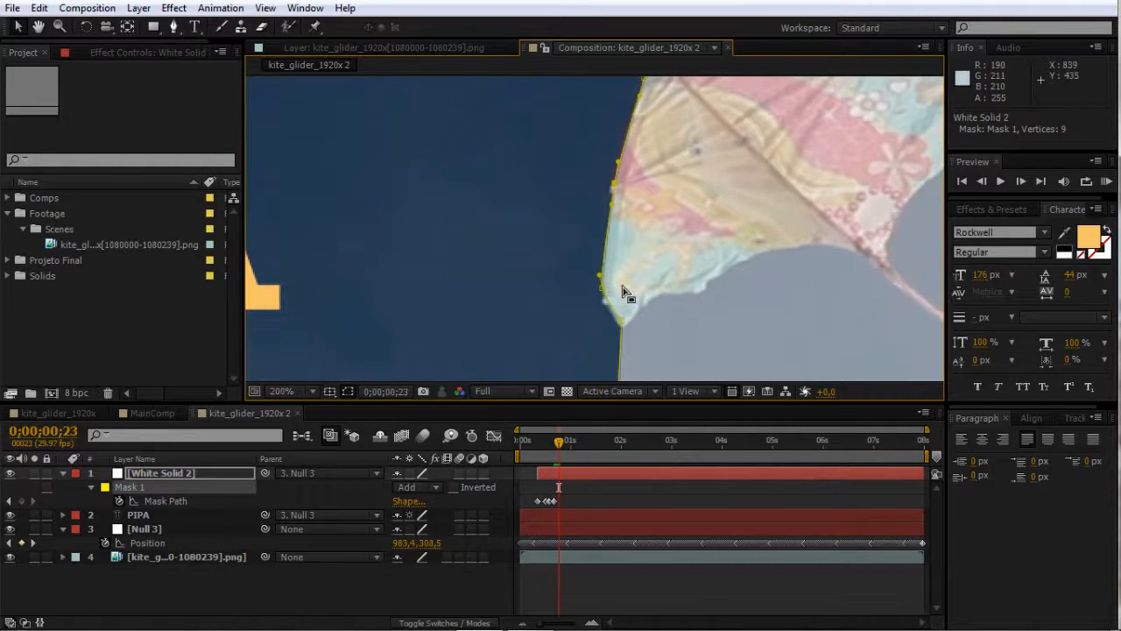
{"action": "left_click_drag", "start_coordinate": [604, 296], "coordinate": [603, 309]}
At 0;00;01;00, refit the mask's lower and middle vertices to the kite's left edge with a new Mask Path keyframe
{"action": "key", "text": "Page_Down"}
{"action": "key", "text": "Page_Down"}
{"action": "key", "text": "Page_Down"}
{"action": "key", "text": "Page_Down"}
{"action": "key", "text": "Page_Down"}
{"action": "key", "text": "Page_Down"}
{"action": "key", "text": "Page_Down"}
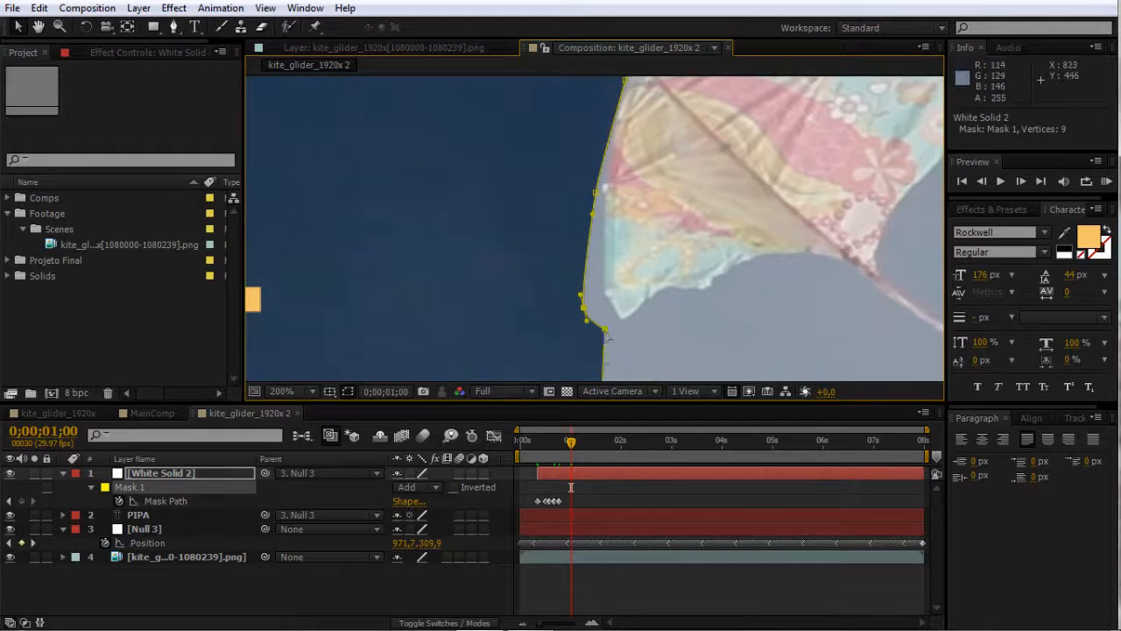
{"action": "left_click_drag", "start_coordinate": [607, 337], "coordinate": [630, 326]}
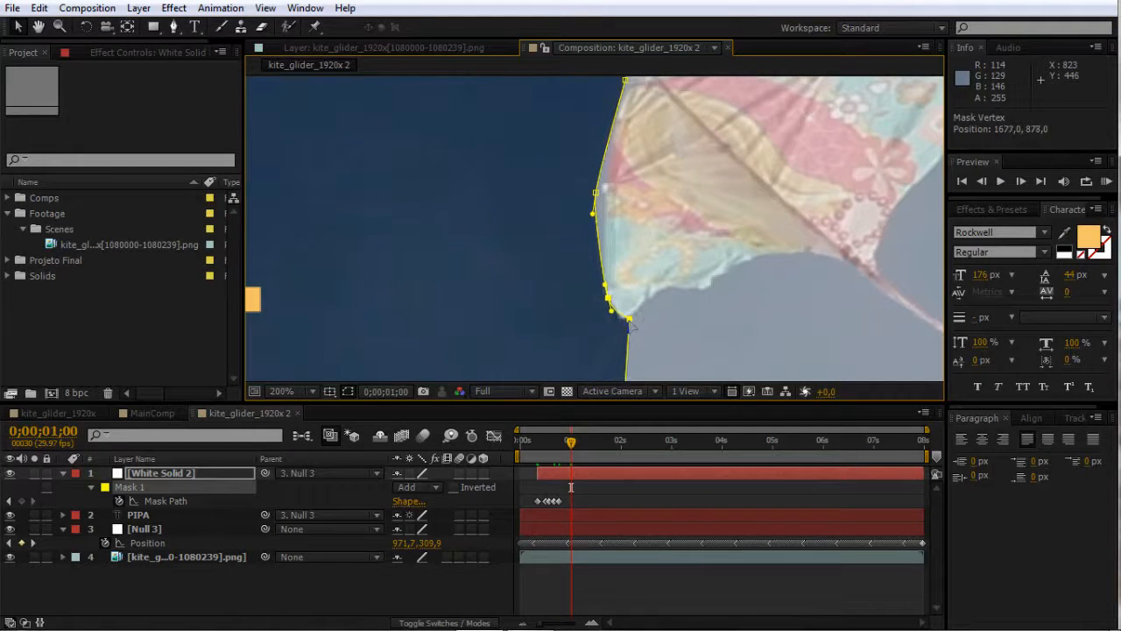
{"action": "left_click", "coordinate": [611, 302]}
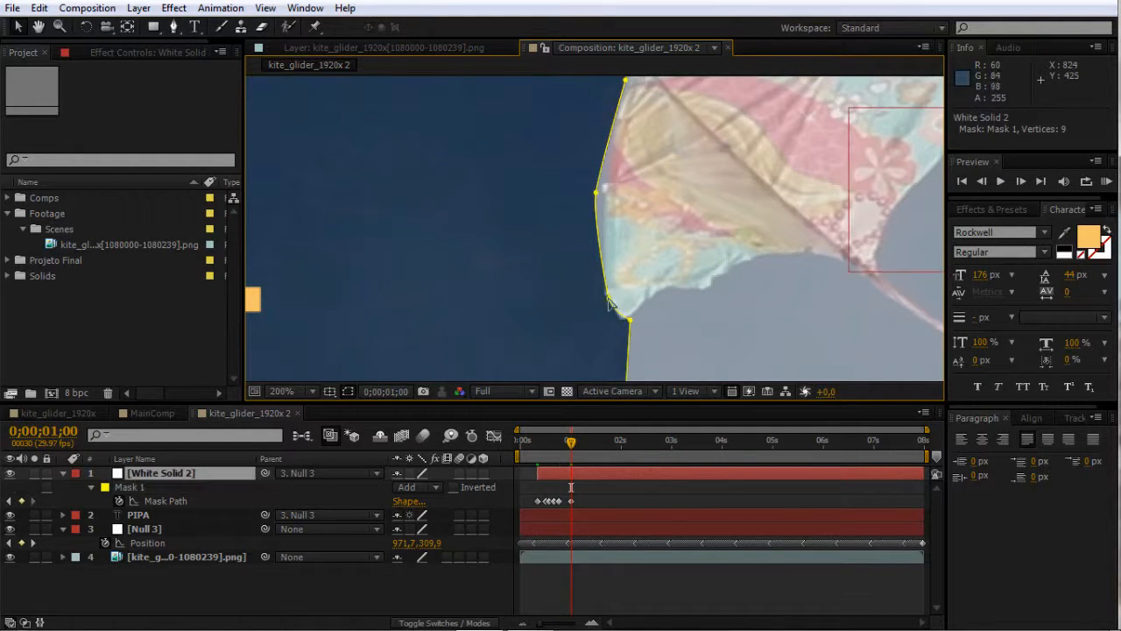
{"action": "left_click", "coordinate": [620, 320]}
{"action": "left_click", "coordinate": [619, 320]}
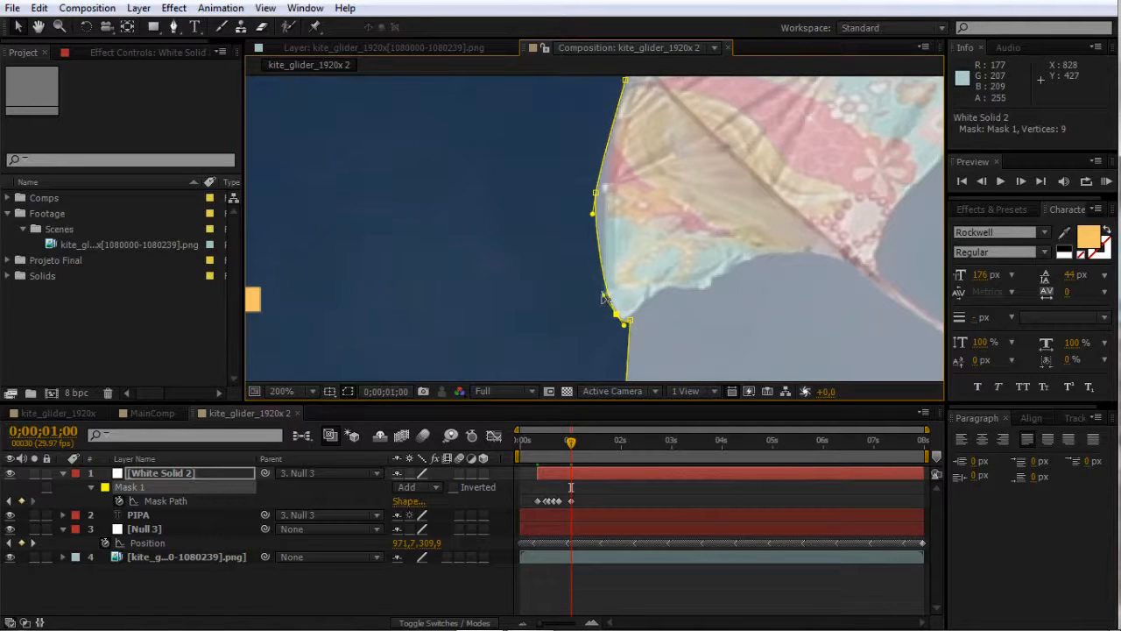
{"action": "left_click_drag", "start_coordinate": [596, 191], "coordinate": [599, 195]}
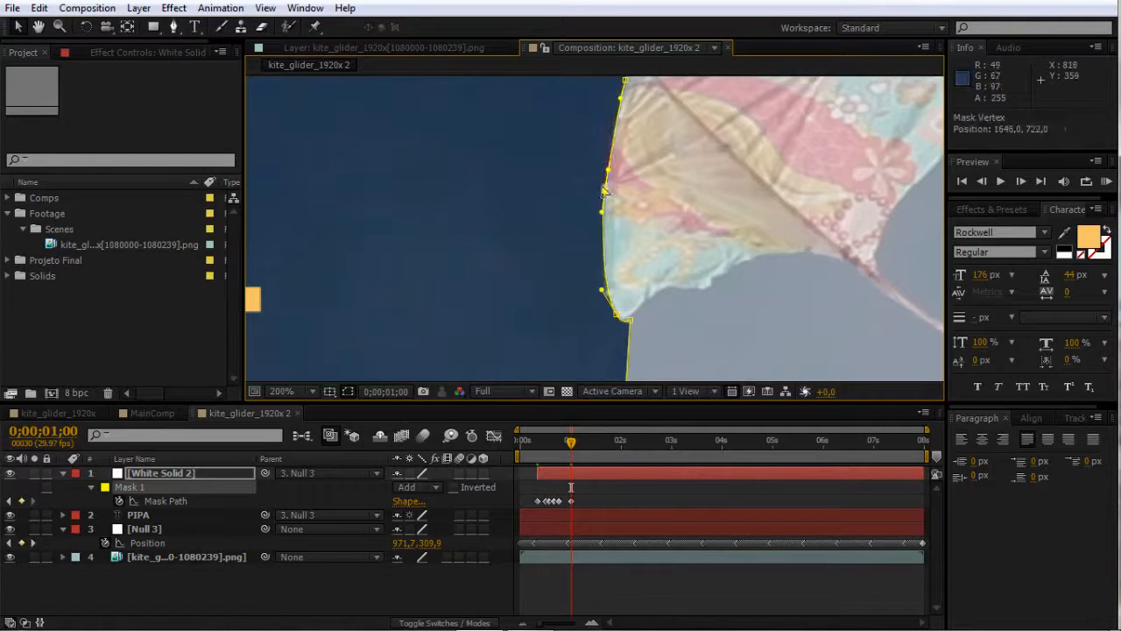
Step back four frames from 0;00;01;00 and refit the mask to the kite's left edge, adding an in-between Mask Path keyframe
{"action": "left_click_drag", "start_coordinate": [675, 243], "coordinate": [656, 295]}
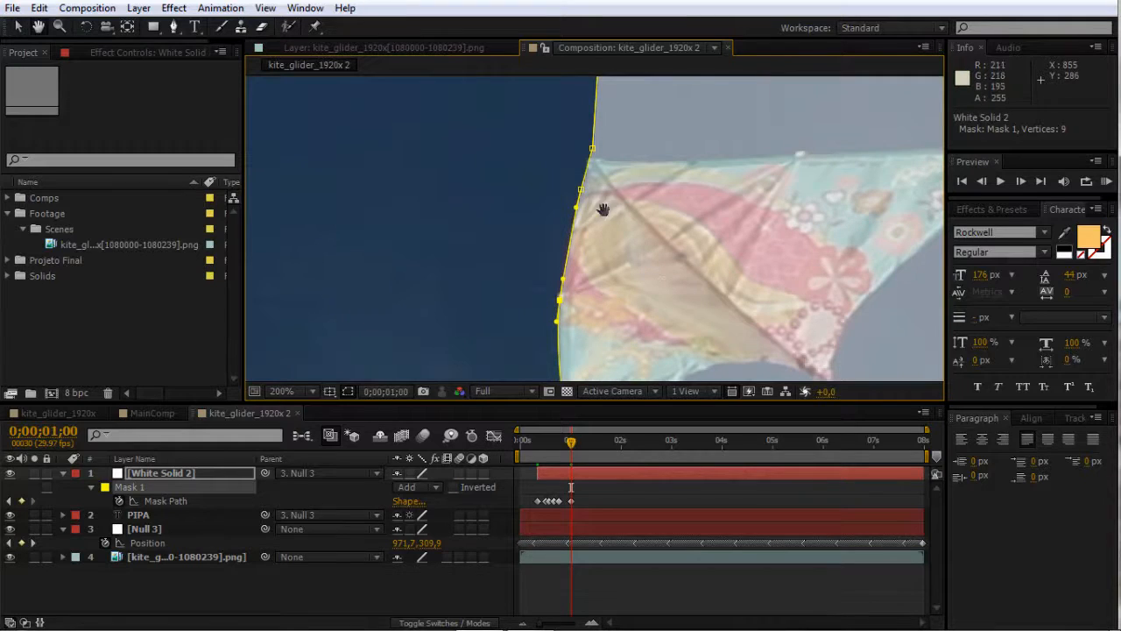
{"action": "key", "text": "Page_Up"}
{"action": "key", "text": "Page_Up"}
{"action": "key", "text": "Page_Up"}
{"action": "key", "text": "Page_Up"}
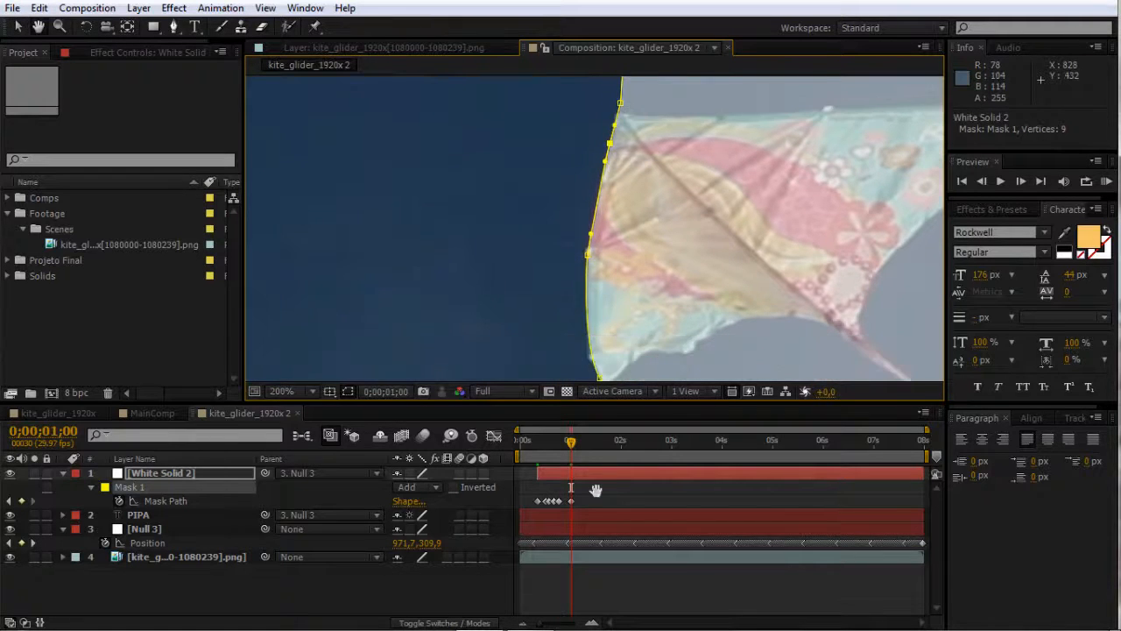
{"action": "left_click_drag", "start_coordinate": [614, 326], "coordinate": [601, 304]}
Set the white solid's Mask Feather to 1 pixel and its Mask Expansion to 1 pixel
{"action": "key", "text": "comma"}
{"action": "left_click_drag", "start_coordinate": [534, 448], "coordinate": [563, 450]}
{"action": "key", "text": "m"}
{"action": "key", "text": "m"}
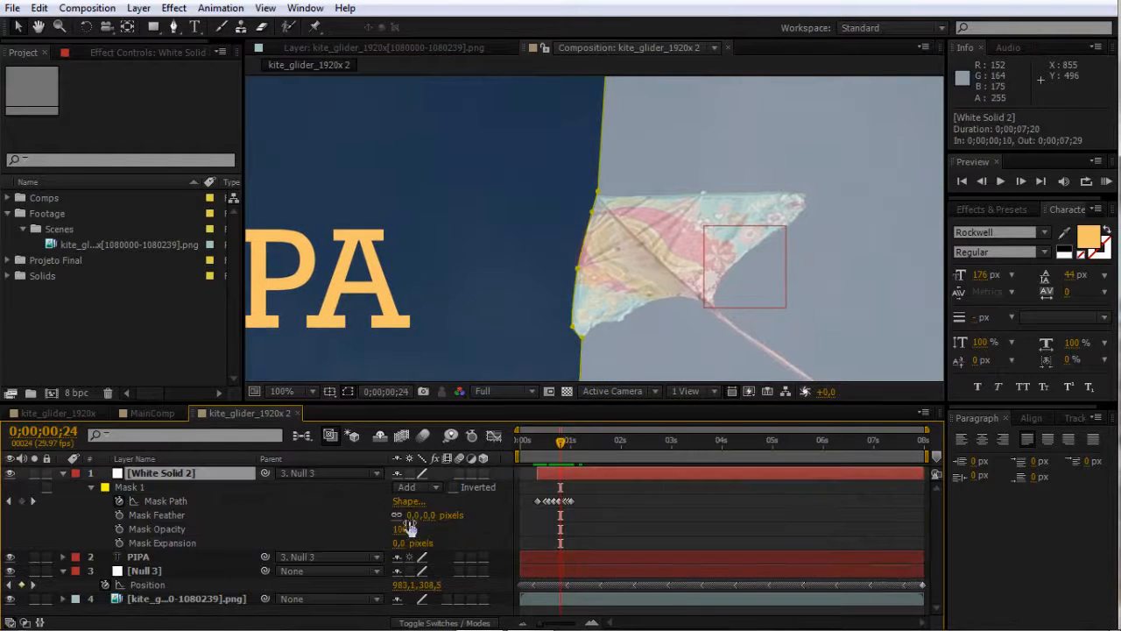
{"action": "left_click", "coordinate": [418, 515]}
{"action": "type", "text": "1"}
{"action": "left_click", "coordinate": [514, 535]}
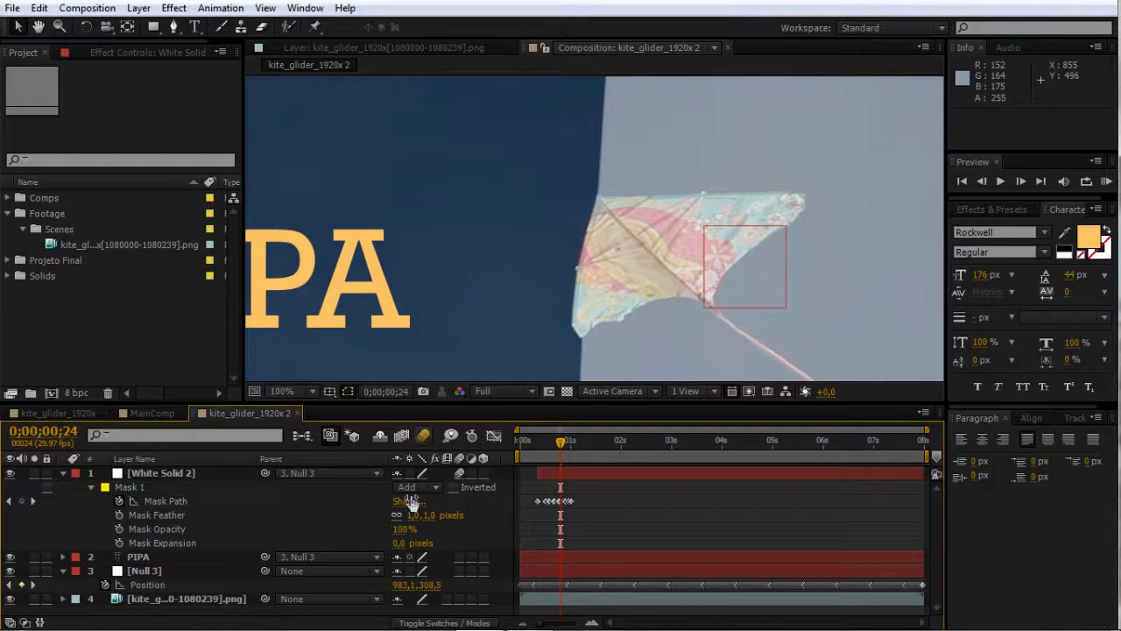
{"action": "left_click", "coordinate": [412, 543]}
{"action": "type", "text": "1"}
{"action": "left_click", "coordinate": [482, 538]}
Set the white solid's opacity to 100% and bring the whole composition frame into view
{"action": "left_click", "coordinate": [162, 473]}
{"action": "key", "text": "t"}
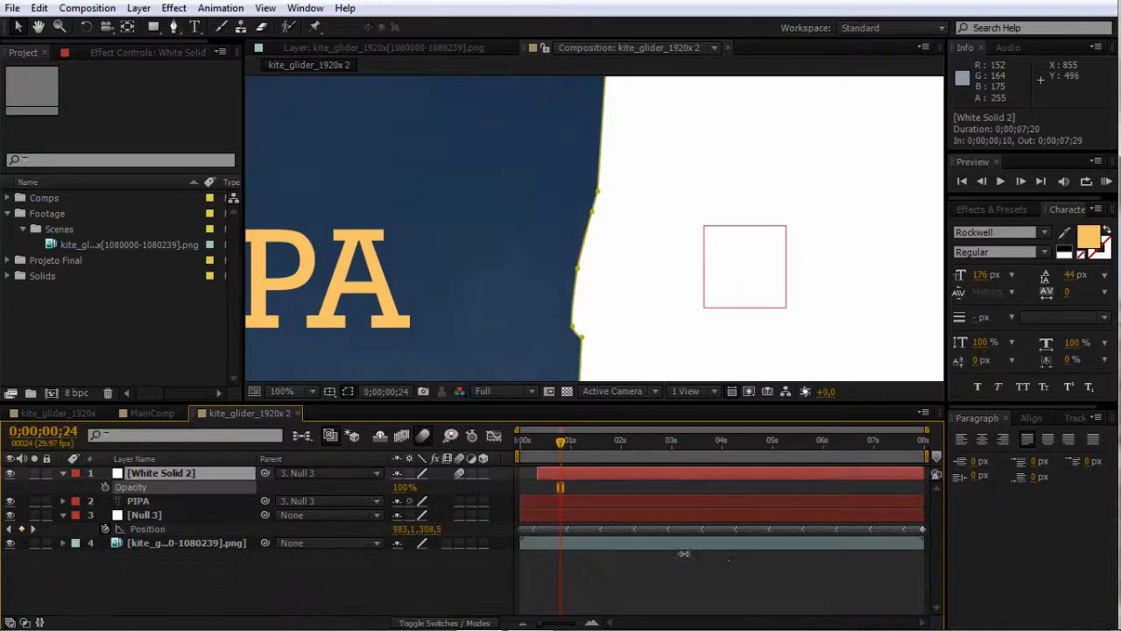
{"action": "key", "text": "z"}
{"action": "left_click", "coordinate": [631, 270], "text": "alt"}
{"action": "left_click", "coordinate": [603, 227], "text": "alt"}
{"action": "left_click", "coordinate": [602, 227]}
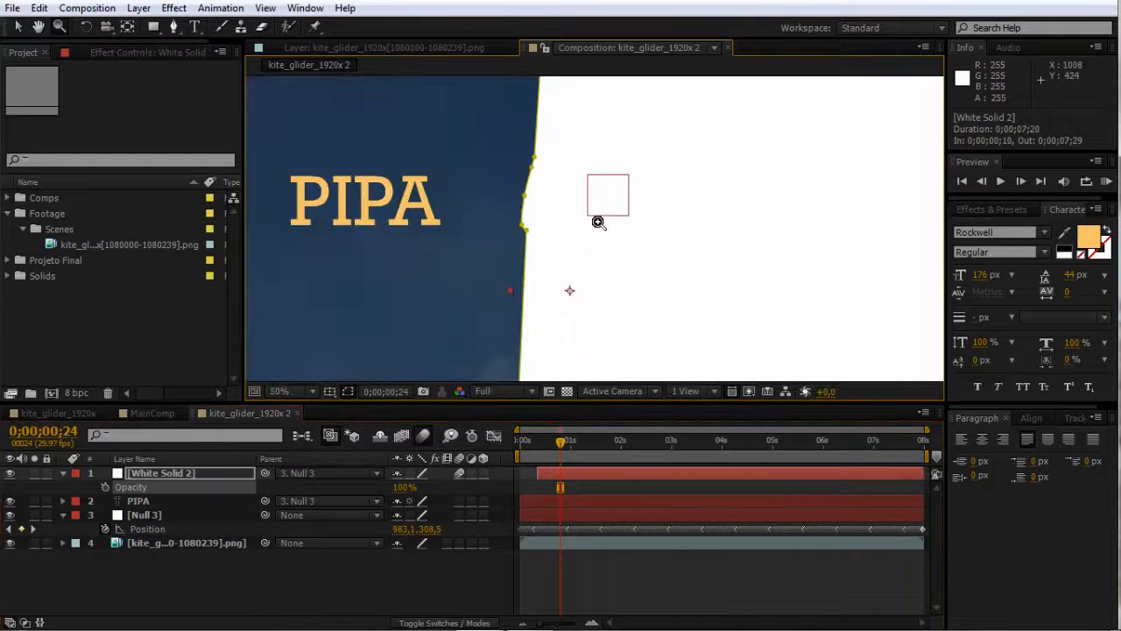
{"action": "left_click", "coordinate": [599, 223], "text": "alt"}
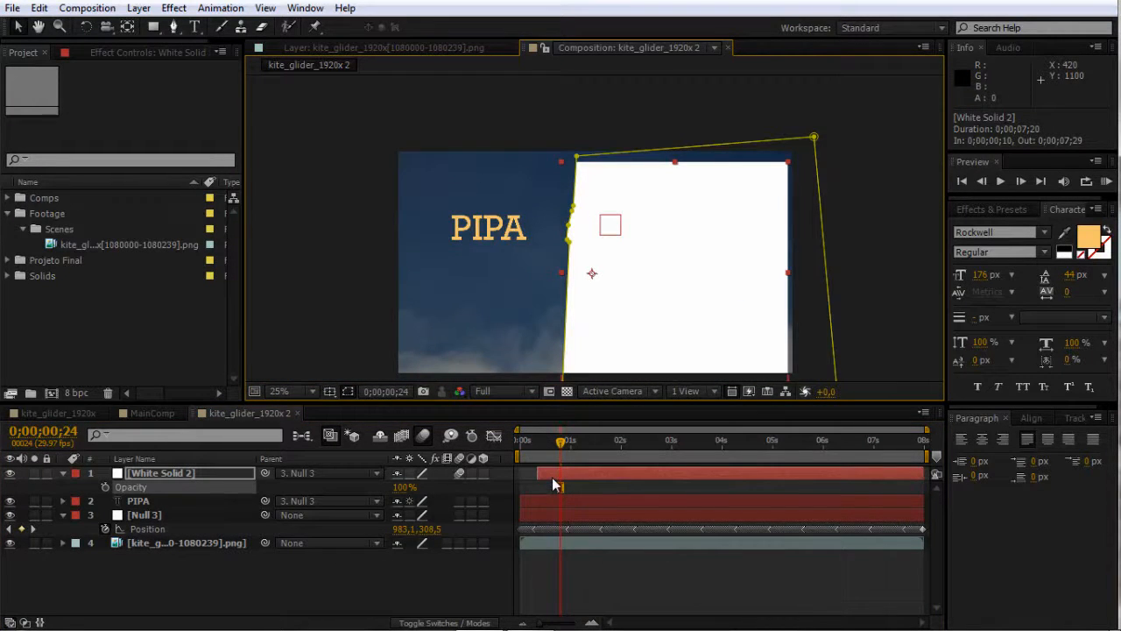
Trim the start of the PIPA text layer to 0;00;00;10, matching the white solid's start
{"action": "left_click_drag", "start_coordinate": [559, 486], "coordinate": [537, 486]}
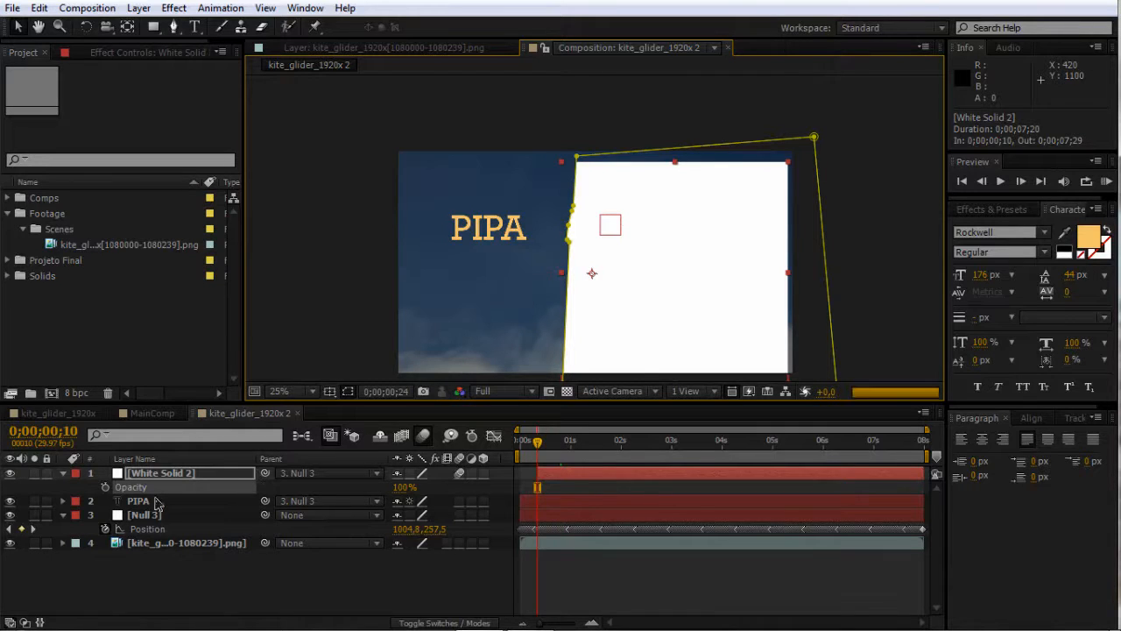
{"action": "left_click", "coordinate": [155, 501]}
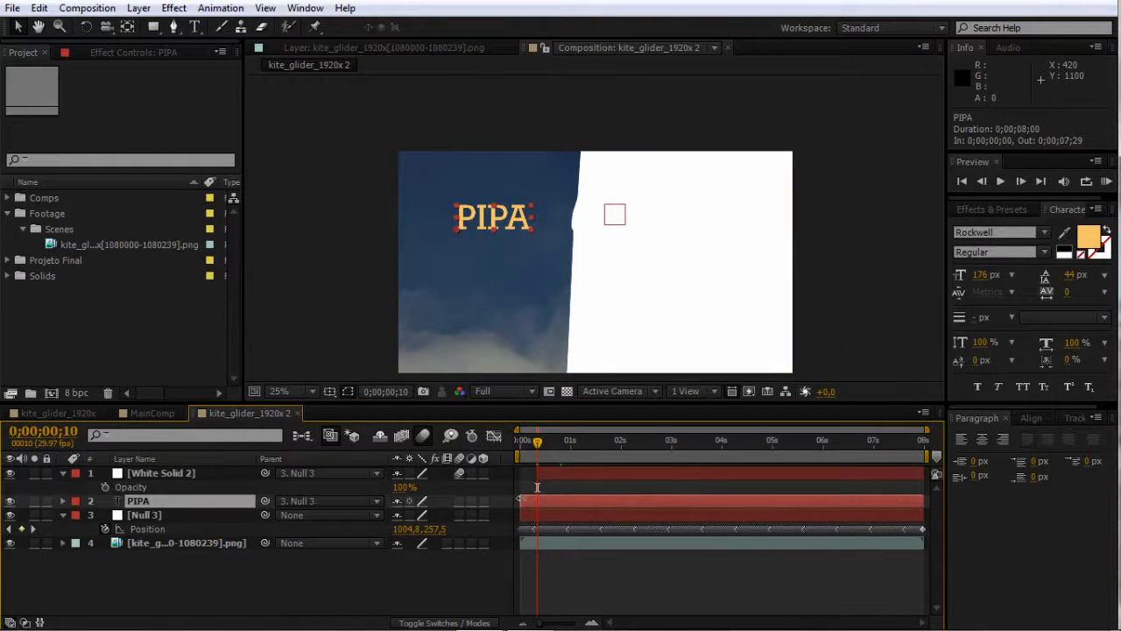
{"action": "left_click_drag", "start_coordinate": [521, 500], "coordinate": [537, 500]}
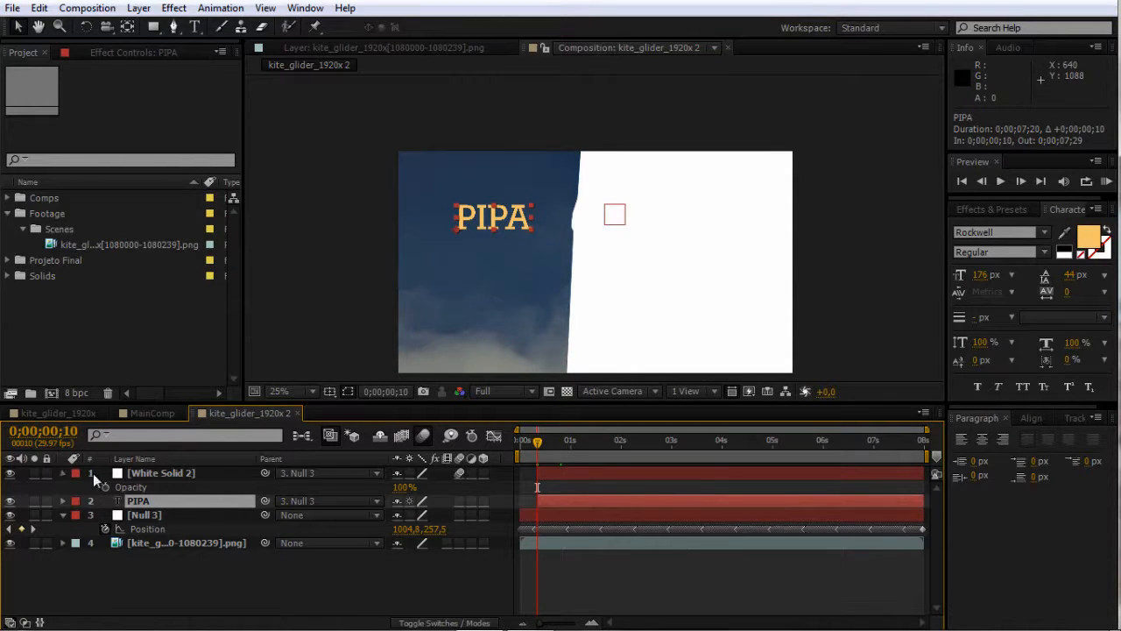
Rename the white solid layer as Matte Pipa
{"action": "left_click", "coordinate": [146, 474]}
{"action": "key", "text": "Return"}
{"action": "type", "text": "Matte"}
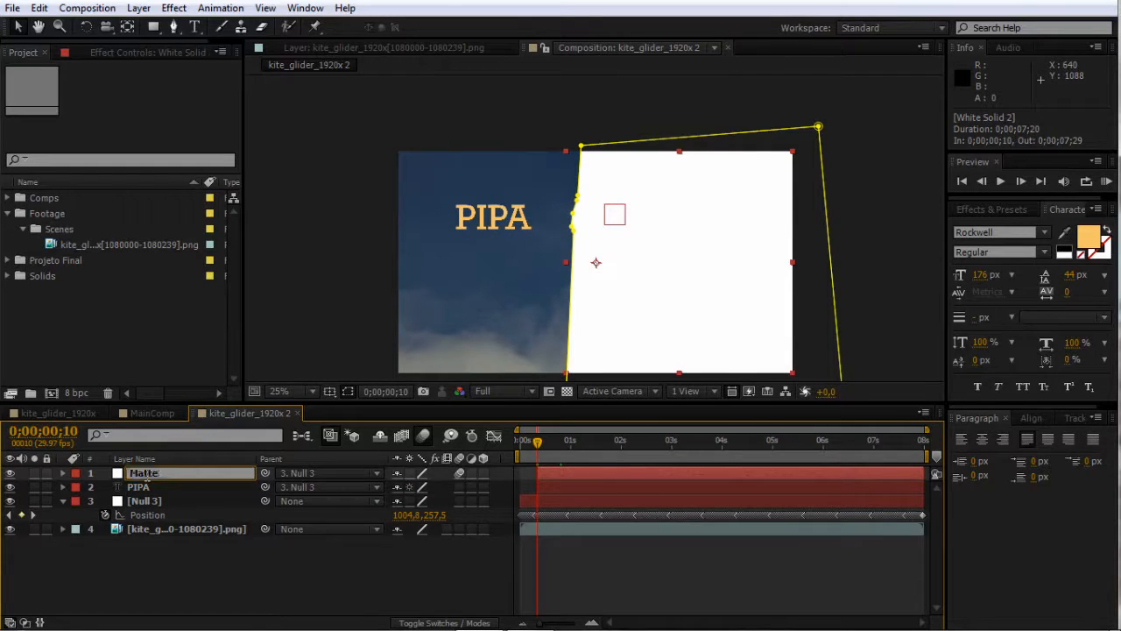
{"action": "type", "text": " Pipa"}
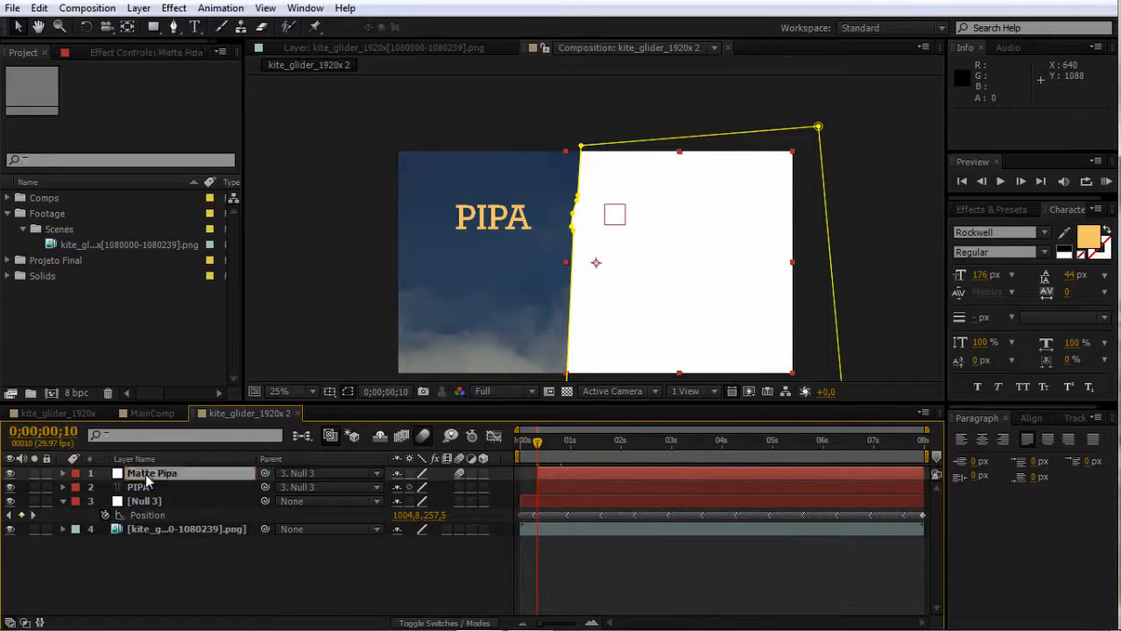
Set the PIPA text layer's track matte to Luma Inverted Matte "Matte Pipa"
{"action": "left_click", "coordinate": [145, 487]}
{"action": "left_click", "coordinate": [442, 623]}
{"action": "left_click", "coordinate": [489, 488]}
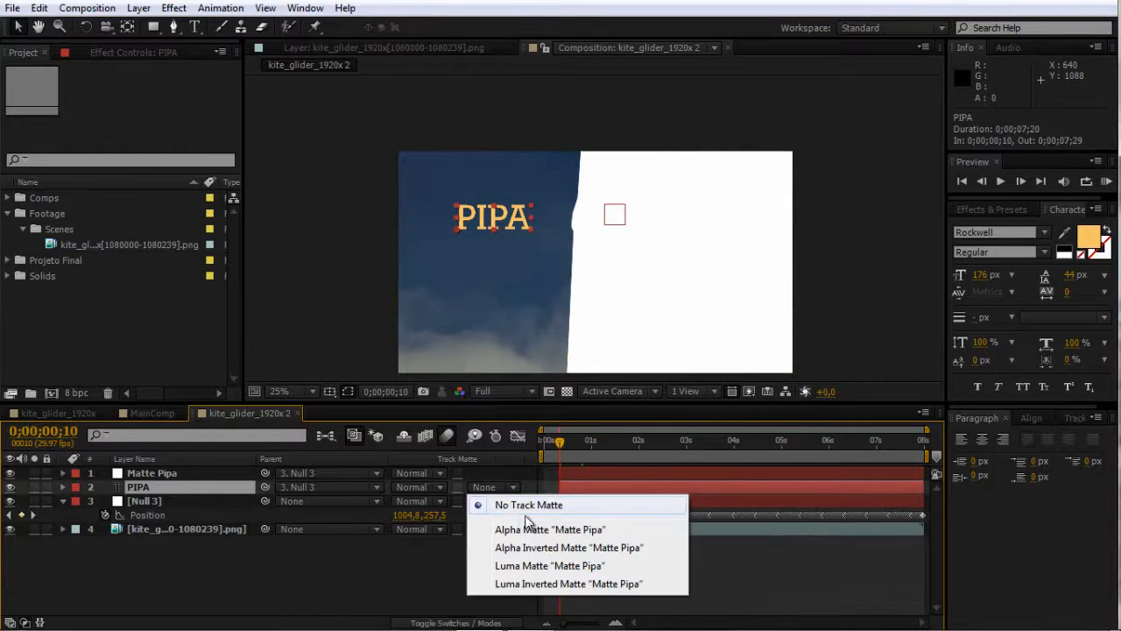
{"action": "left_click", "coordinate": [536, 585]}
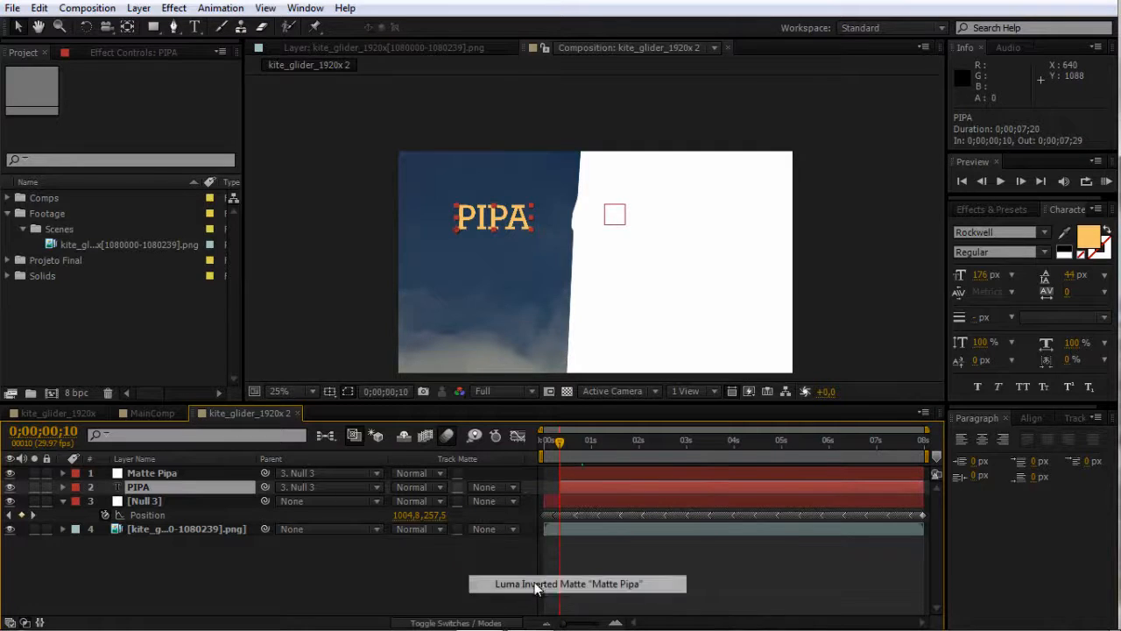
{"action": "left_click", "coordinate": [182, 558]}
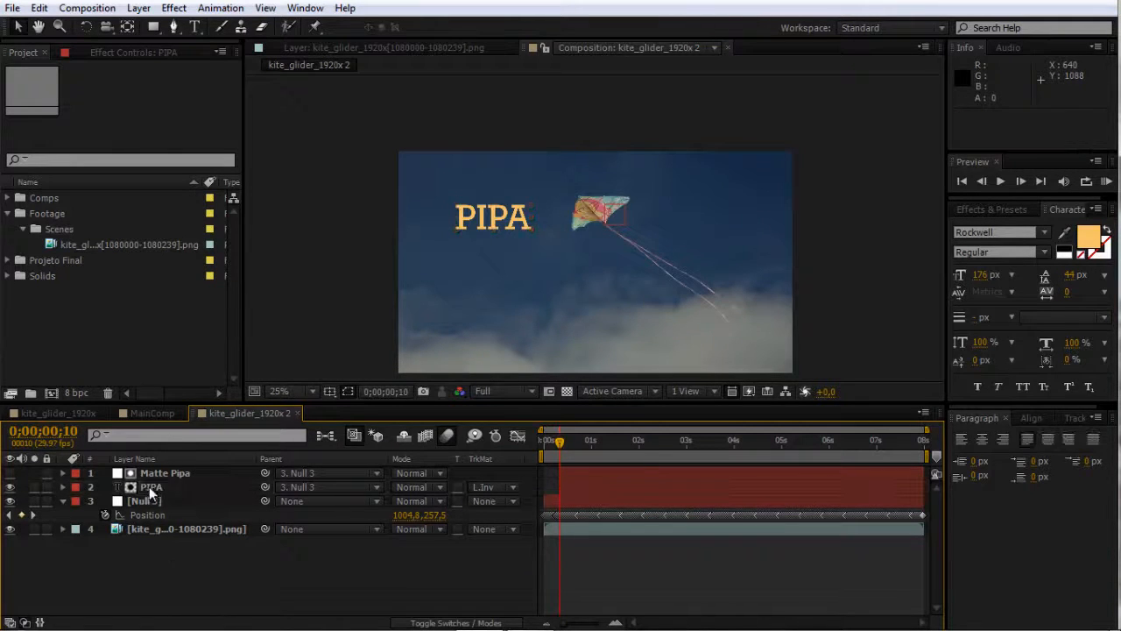
Keyframe the PIPA text's Position hidden behind the kite at 0;00;00;10 and out beyond its left edge at 0;00;01;00
{"action": "left_click", "coordinate": [149, 486]}
{"action": "left_click_drag", "start_coordinate": [487, 217], "coordinate": [624, 217]}
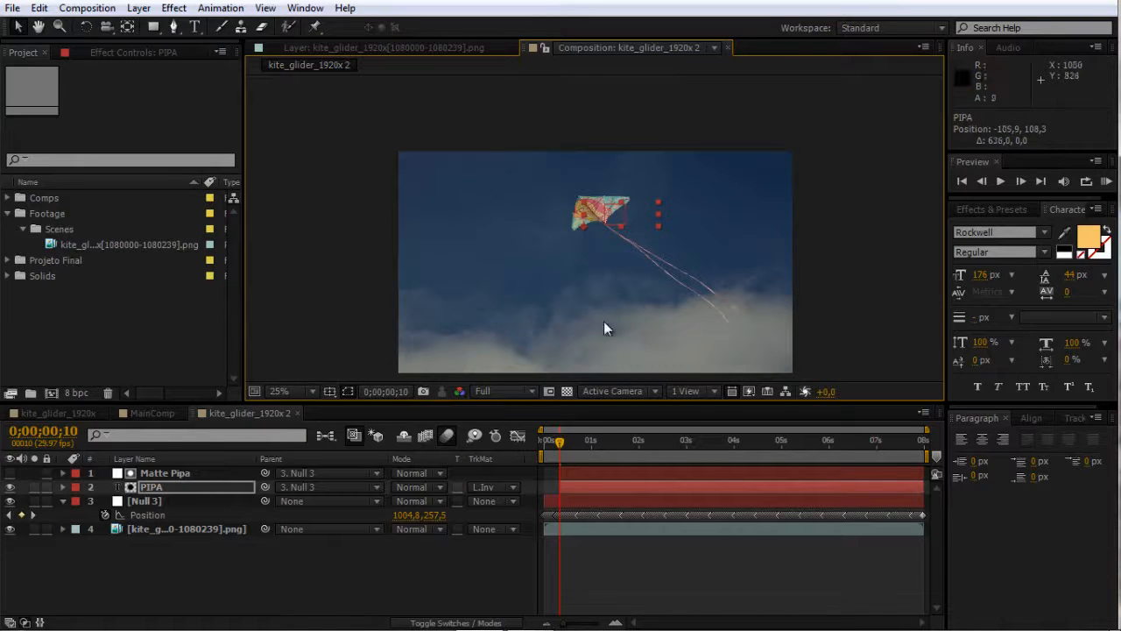
{"action": "key", "text": "alt+shift+p"}
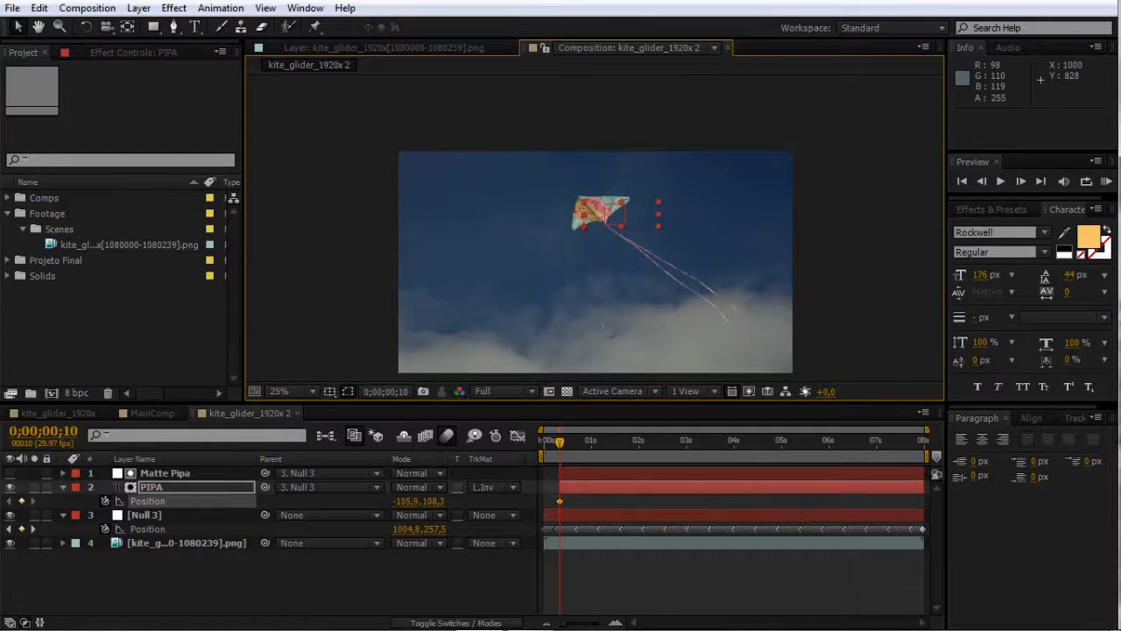
{"action": "key", "text": "shift+Page_Down"}
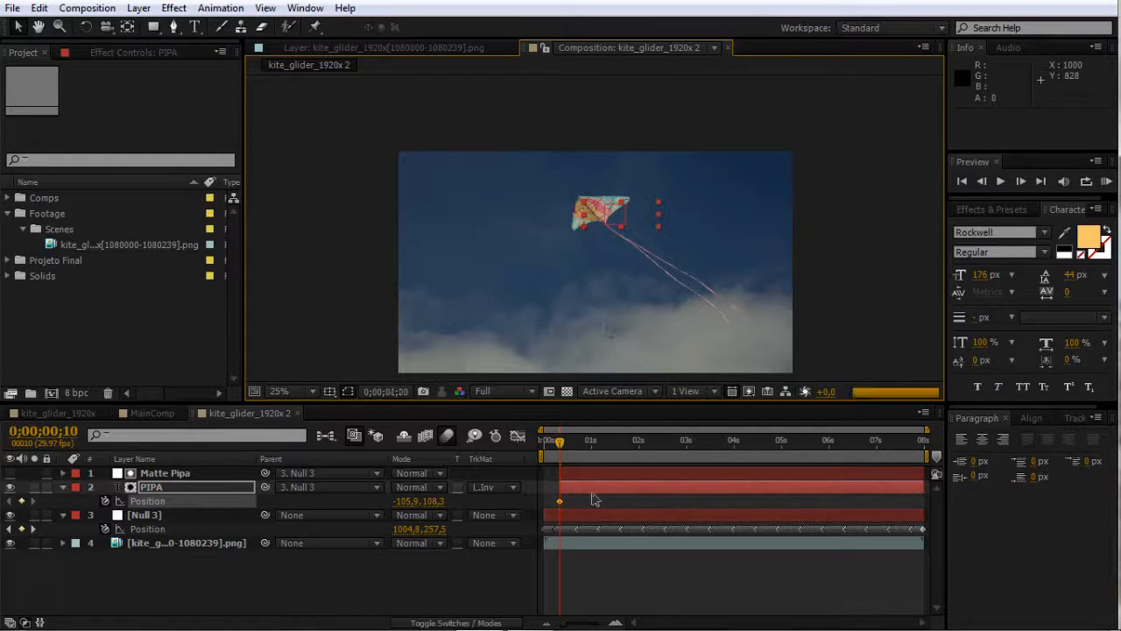
{"action": "left_click_drag", "start_coordinate": [656, 245], "coordinate": [523, 245]}
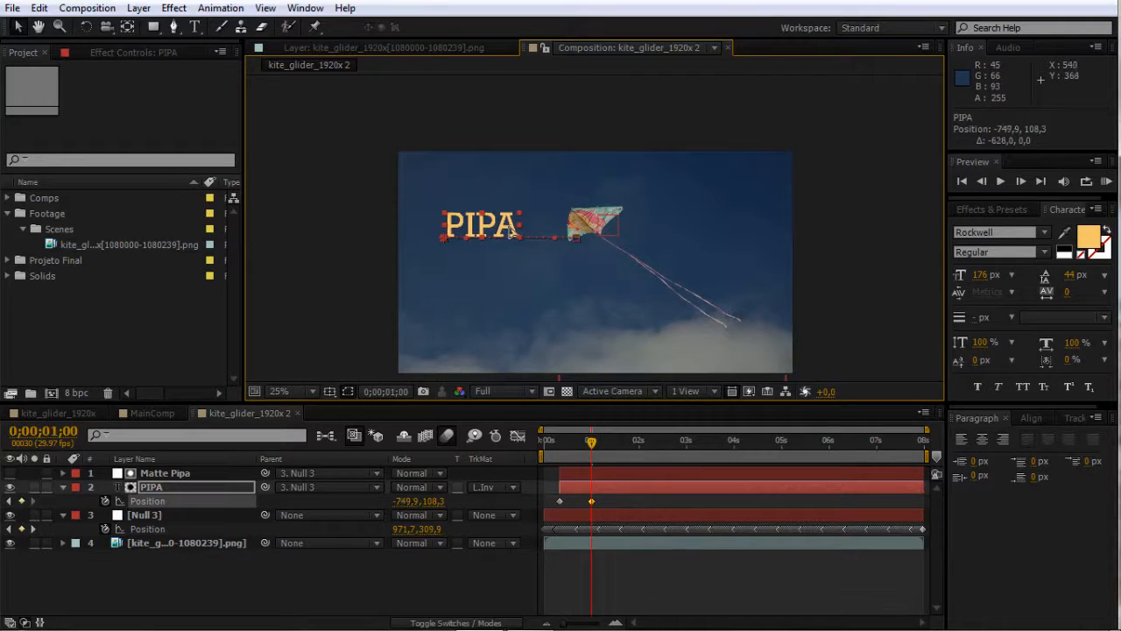
Apply Easy Ease to both Position keyframes of the PIPA text and preview the animation
{"action": "right_click", "coordinate": [561, 501]}
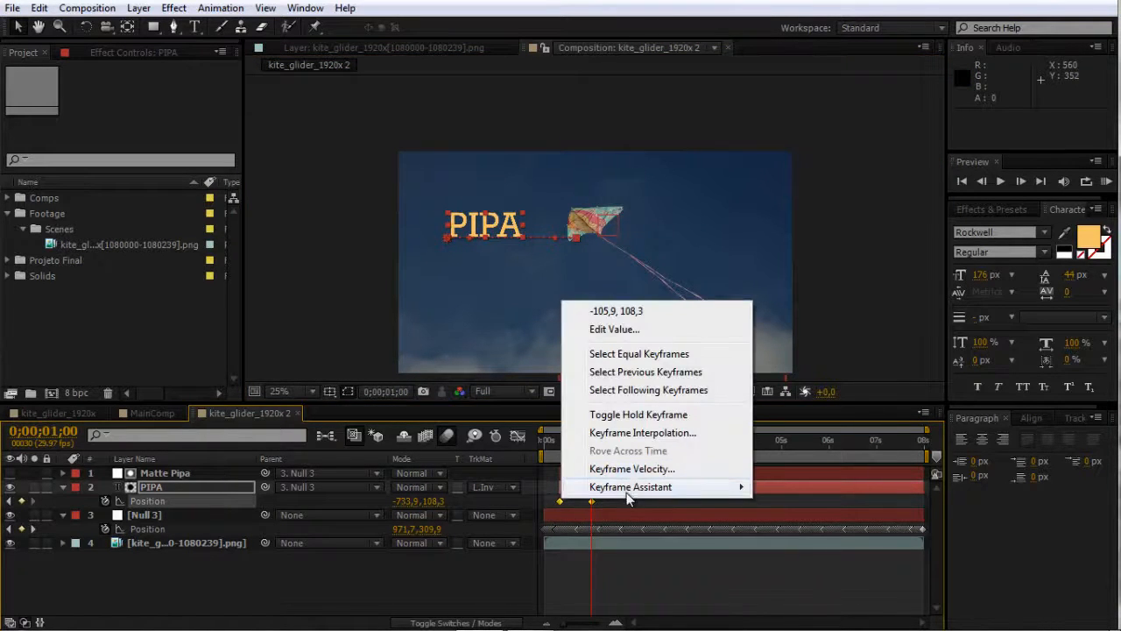
{"action": "mouse_move", "coordinate": [626, 493]}
{"action": "left_click", "coordinate": [813, 453]}
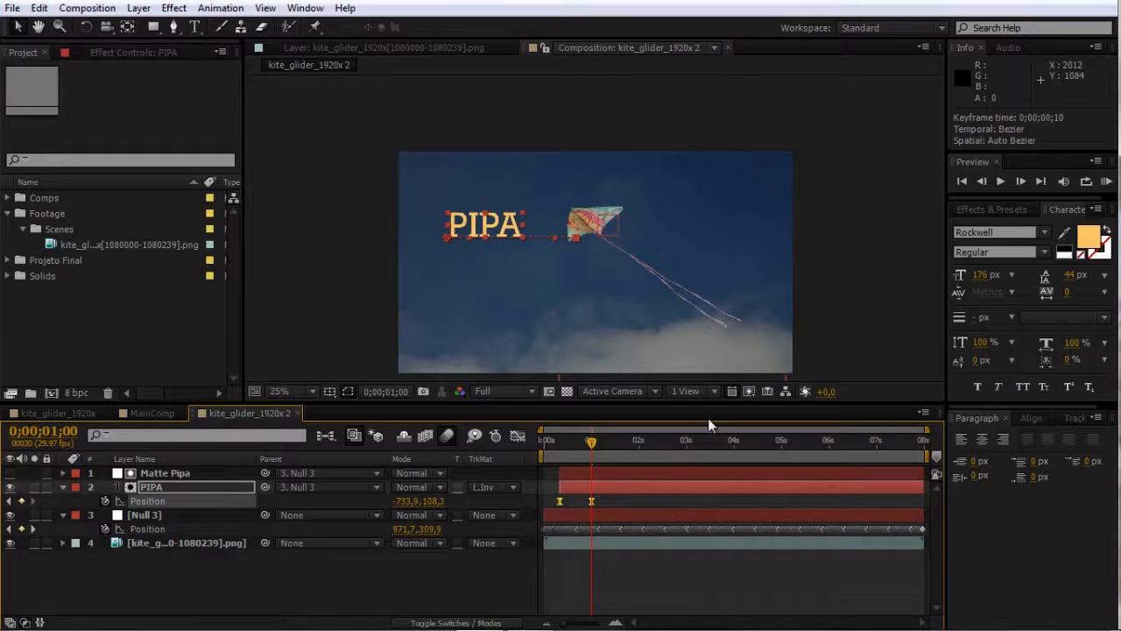
{"action": "left_click", "coordinate": [1106, 180]}
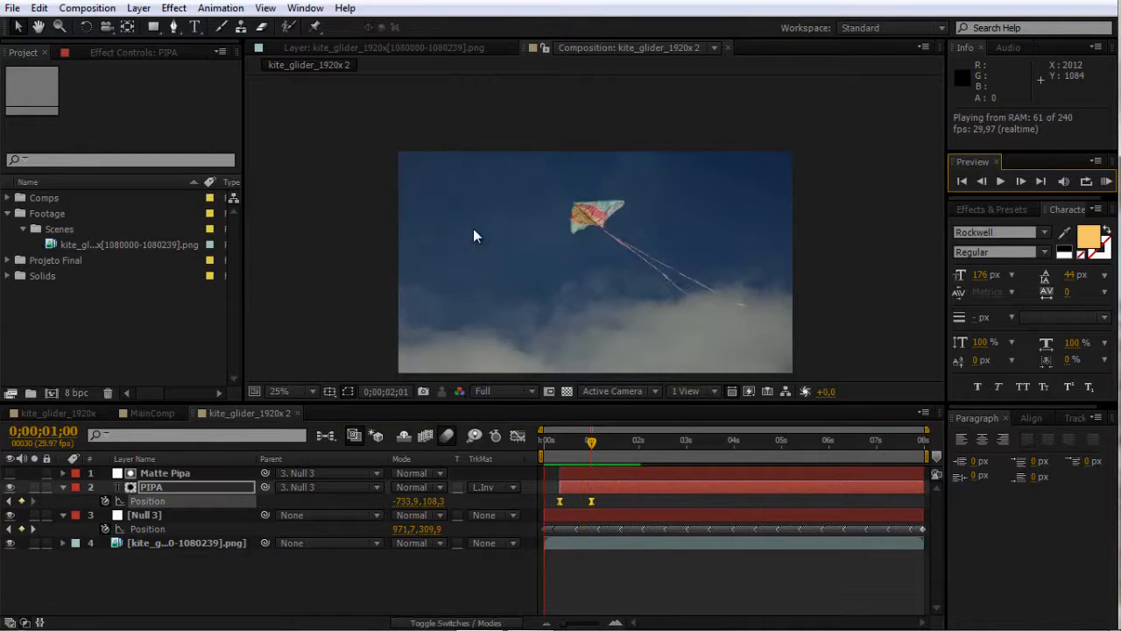
{"action": "left_click", "coordinate": [609, 600]}
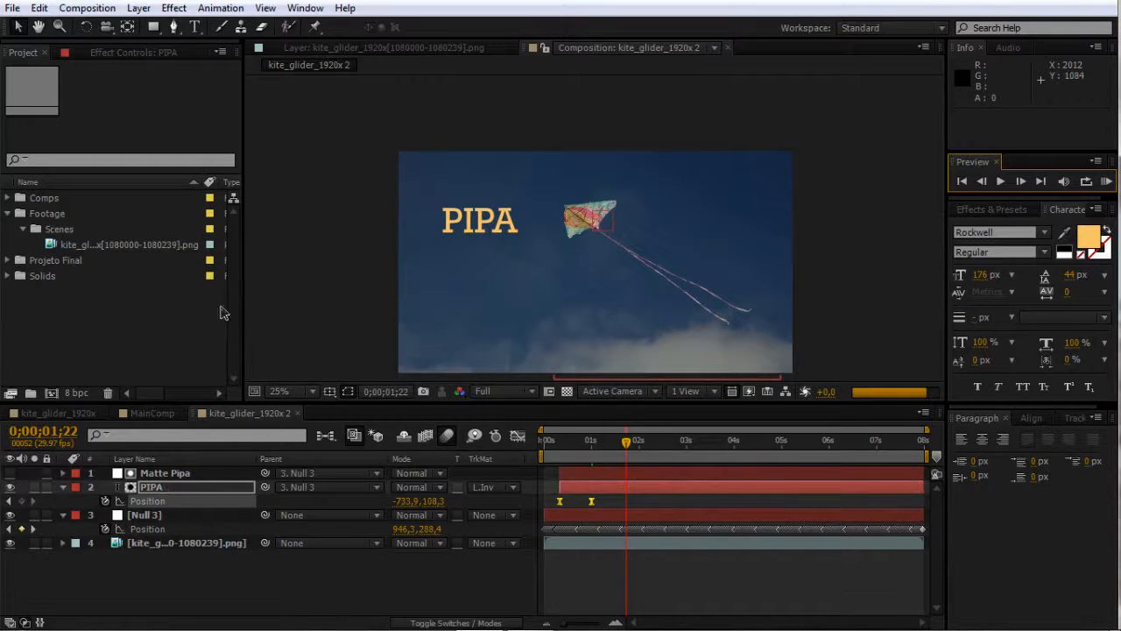
Create a 1920 × 1080 px dark gray solid with the color #272727
{"action": "left_click", "coordinate": [174, 28]}
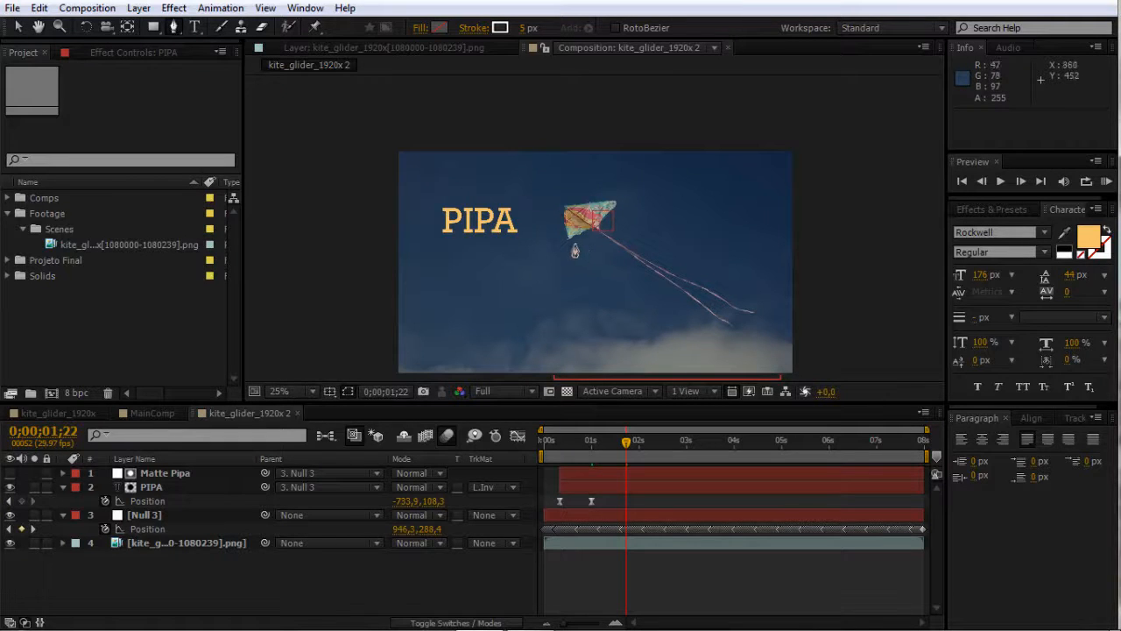
{"action": "key", "text": "ctrl+y"}
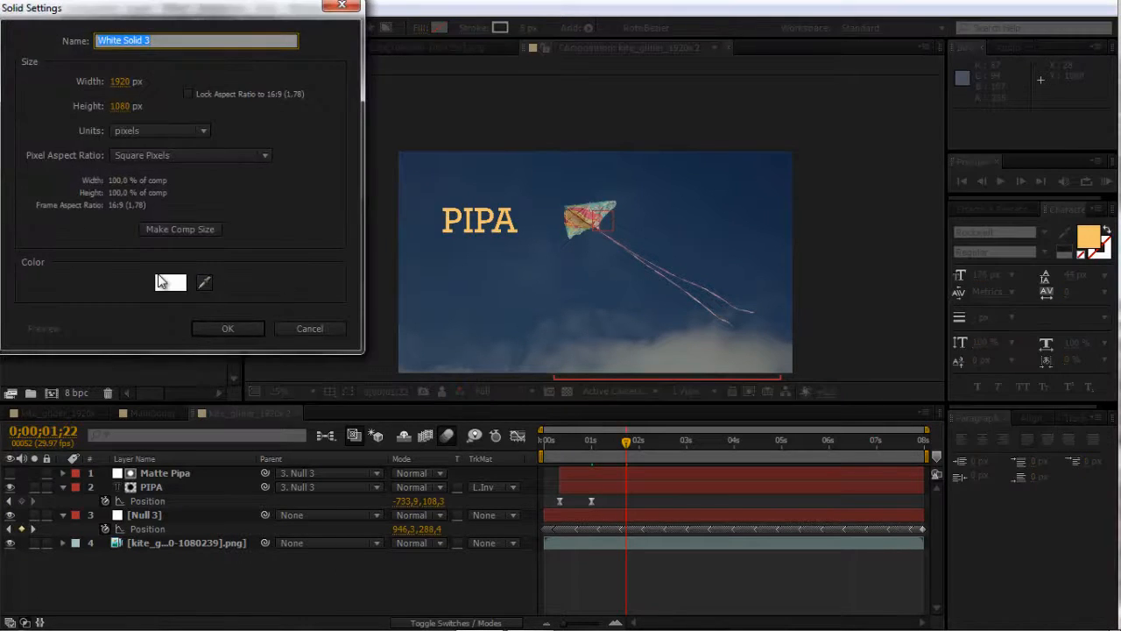
{"action": "left_click", "coordinate": [170, 282]}
{"action": "left_click_drag", "start_coordinate": [361, 566], "coordinate": [312, 568]}
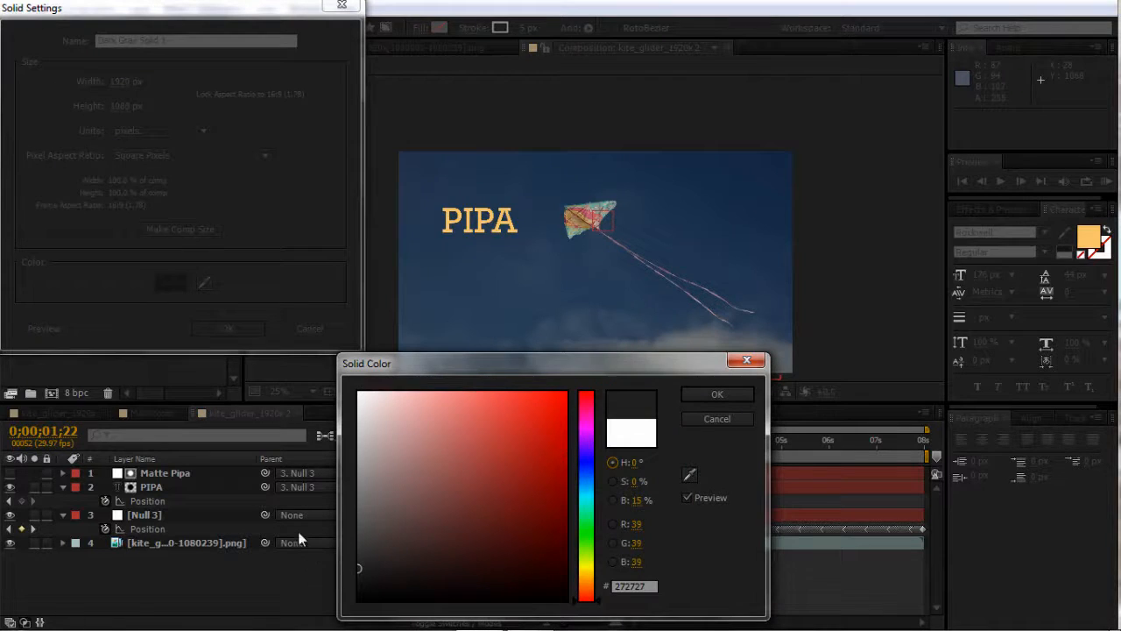
{"action": "left_click", "coordinate": [717, 394]}
{"action": "left_click", "coordinate": [226, 327]}
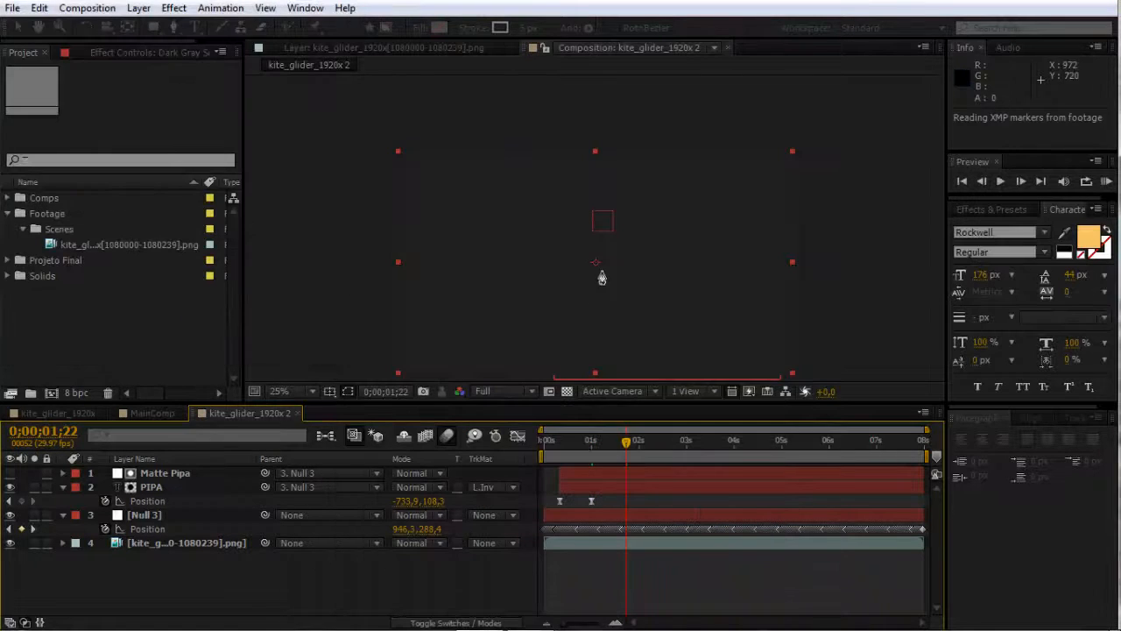
Draw a closed four-point mask with curved edges on the dark gray solid and shape it into a banner below the PIPA text
{"action": "left_click", "coordinate": [554, 242]}
{"action": "left_click_drag", "start_coordinate": [448, 243], "coordinate": [413, 238]}
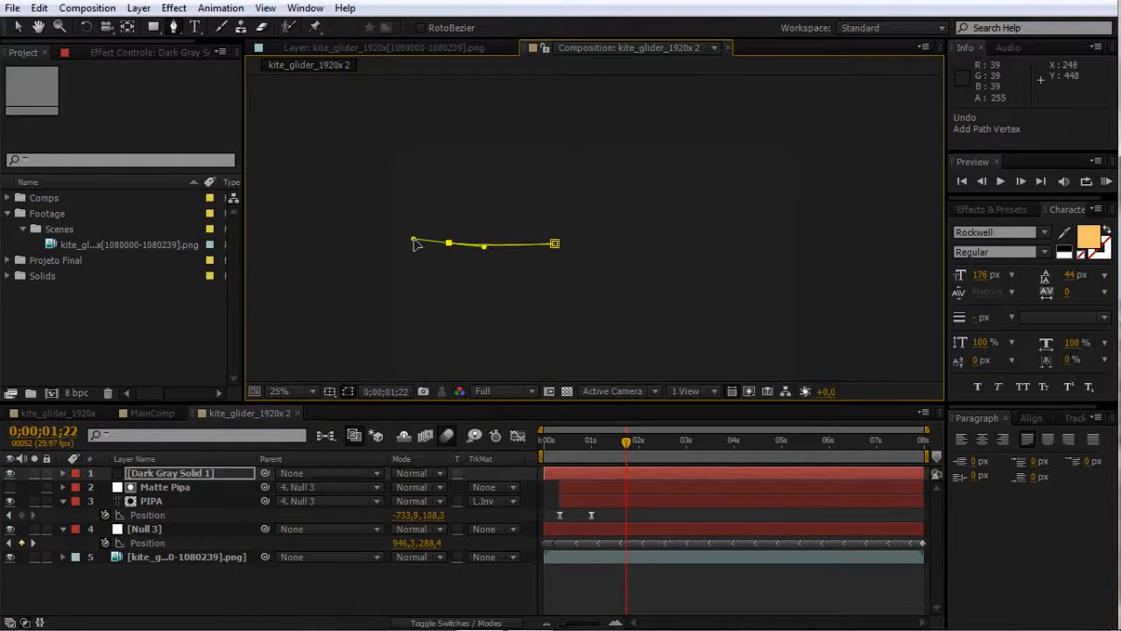
{"action": "left_click", "coordinate": [431, 305]}
{"action": "left_click_drag", "start_coordinate": [553, 302], "coordinate": [593, 325]}
{"action": "left_click", "coordinate": [555, 243]}
{"action": "key", "text": "v"}
{"action": "double_click", "coordinate": [561, 247]}
{"action": "key", "text": "Return"}
{"action": "left_click_drag", "start_coordinate": [453, 244], "coordinate": [505, 259]}
{"action": "left_click", "coordinate": [409, 242]}
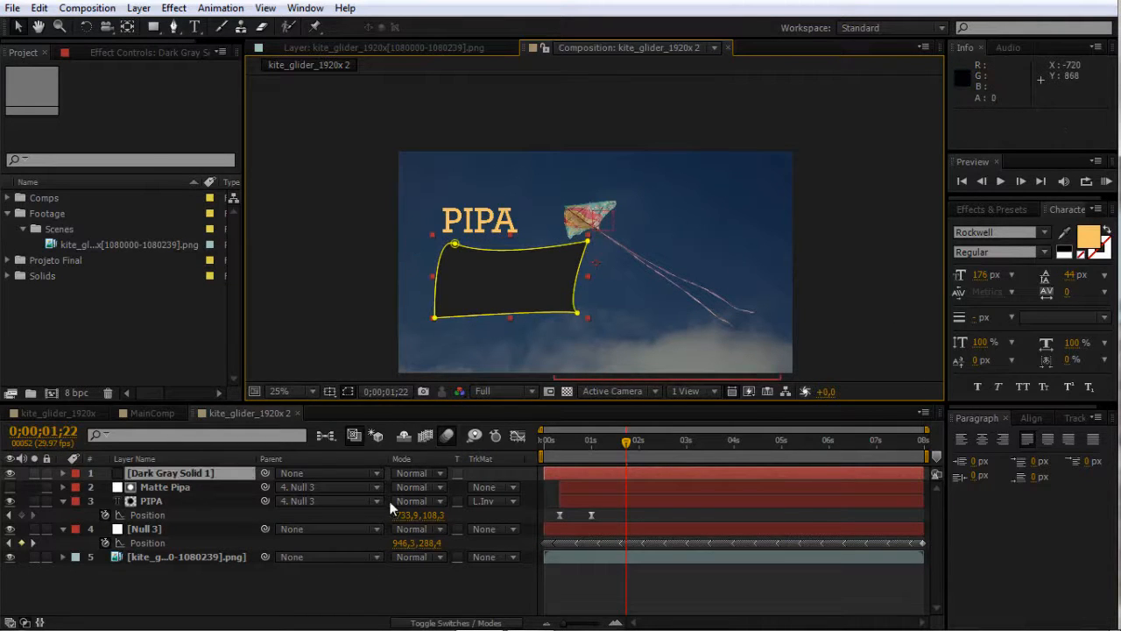
Parent the Dark Gray Solid 1 layer to Null 3 and set its blending mode to Multiply
{"action": "left_click_drag", "start_coordinate": [265, 473], "coordinate": [129, 529]}
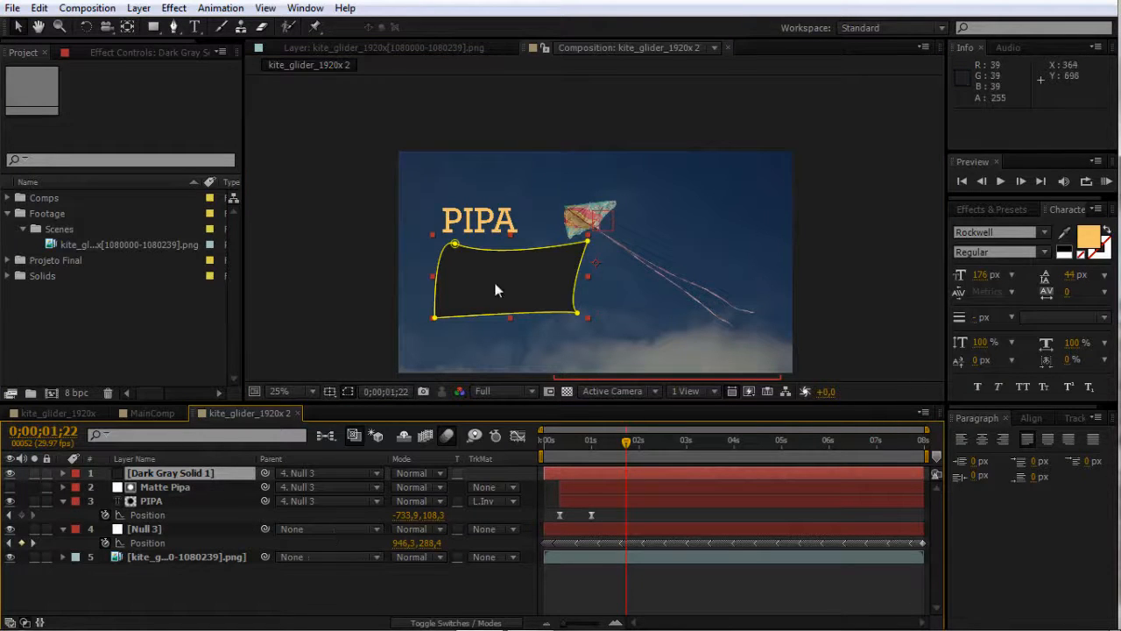
{"action": "key", "text": "t"}
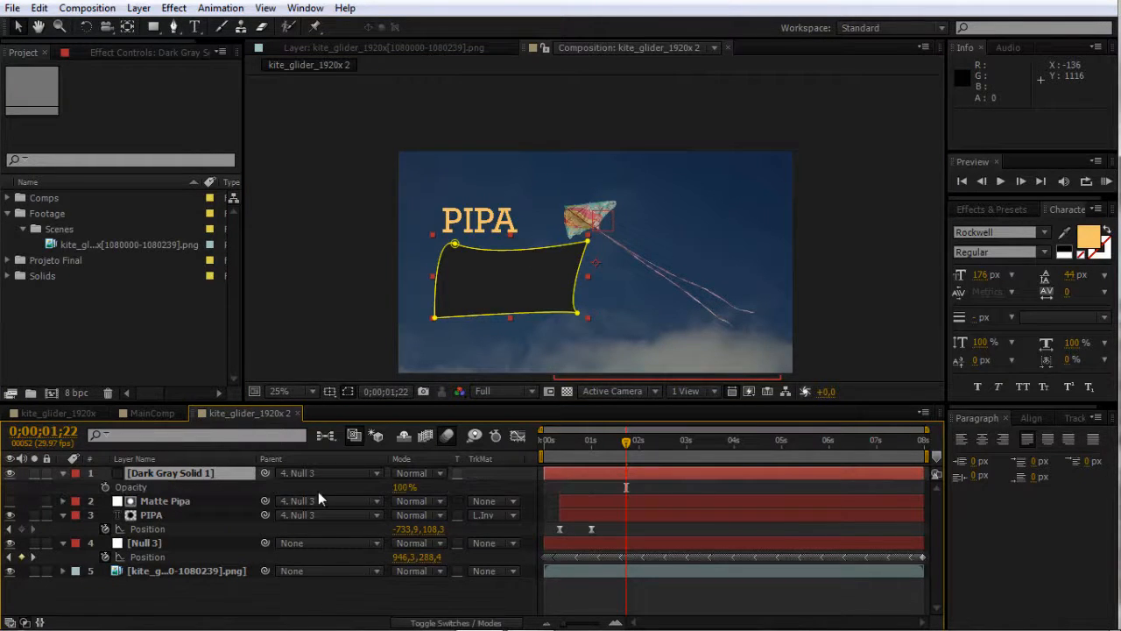
{"action": "left_click", "coordinate": [420, 474]}
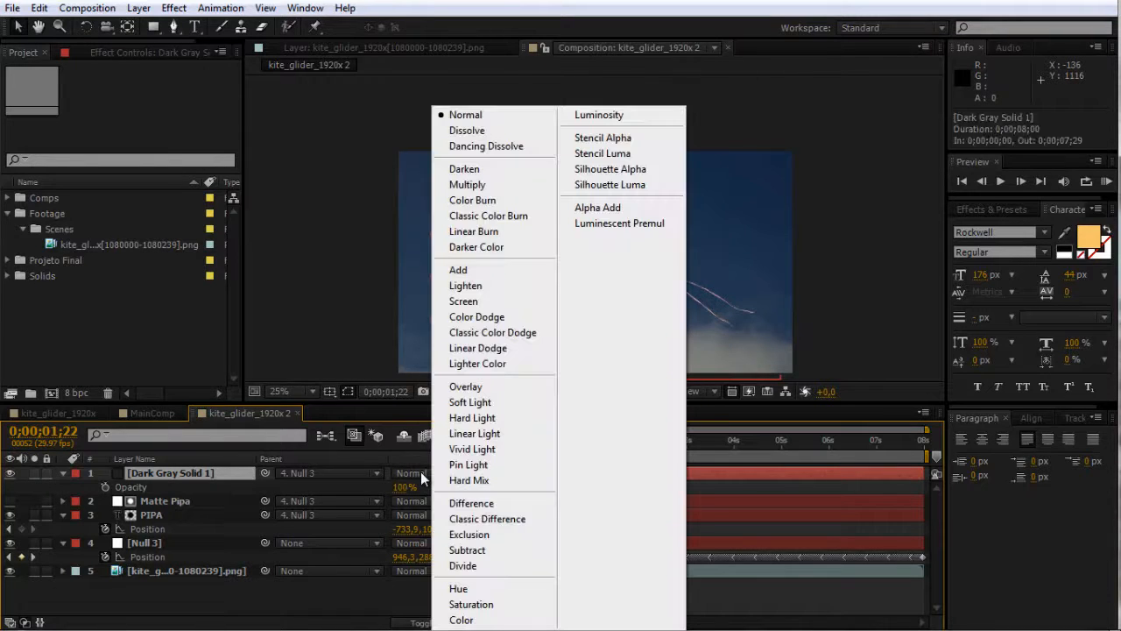
{"action": "left_click", "coordinate": [490, 187]}
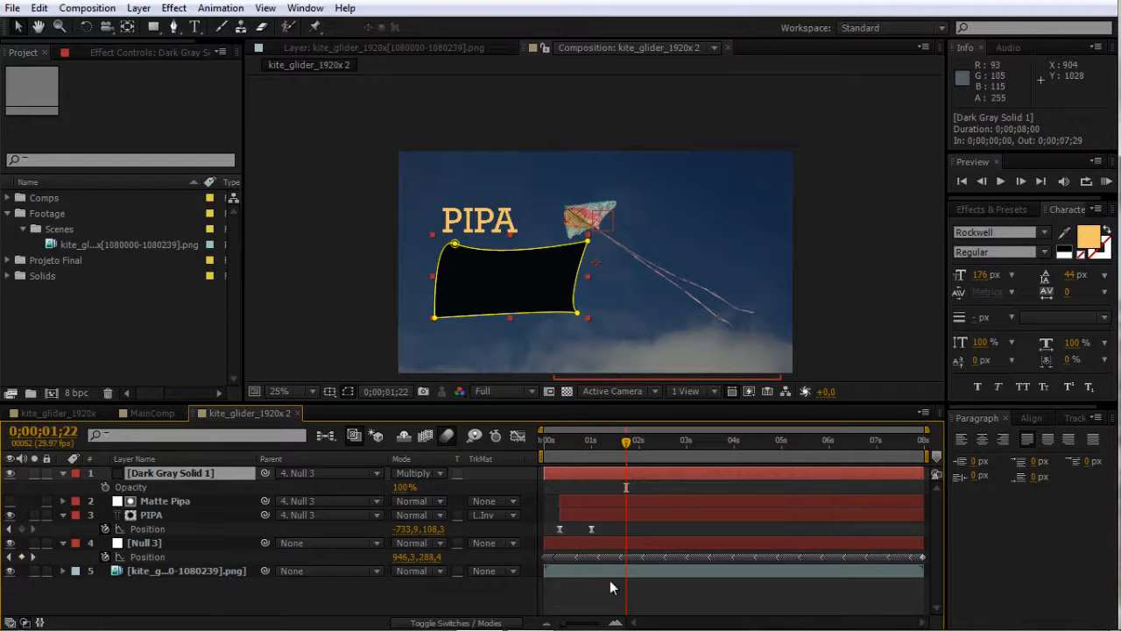
Set the opacity of the dark gray banner layer to 80%
{"action": "left_click", "coordinate": [404, 487]}
{"action": "type", "text": "50"}
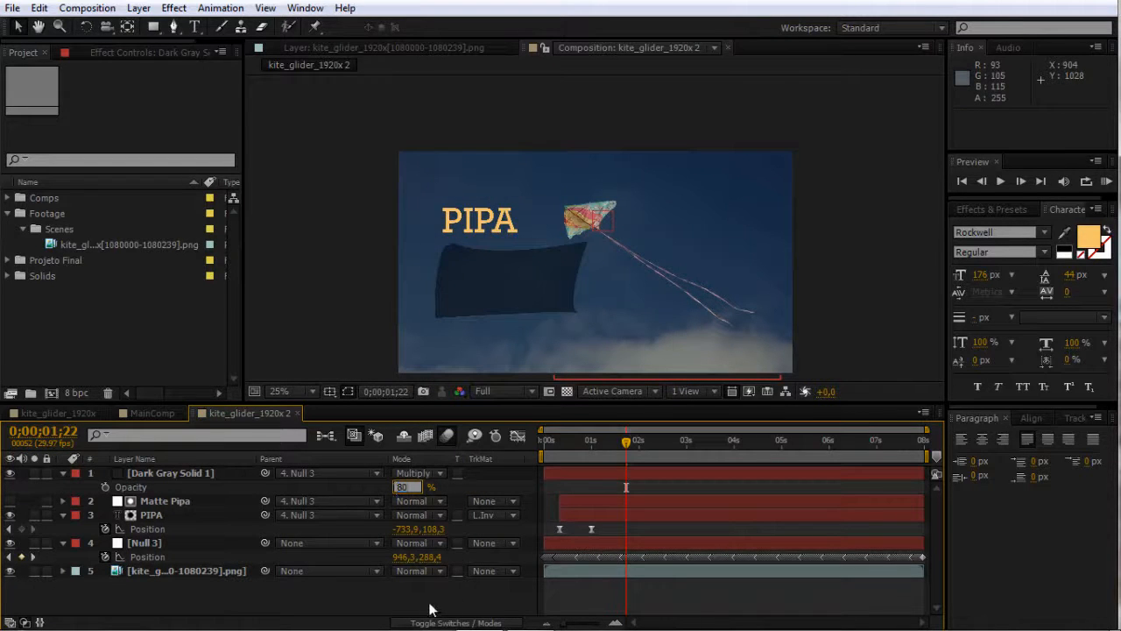
{"action": "key", "text": "Return"}
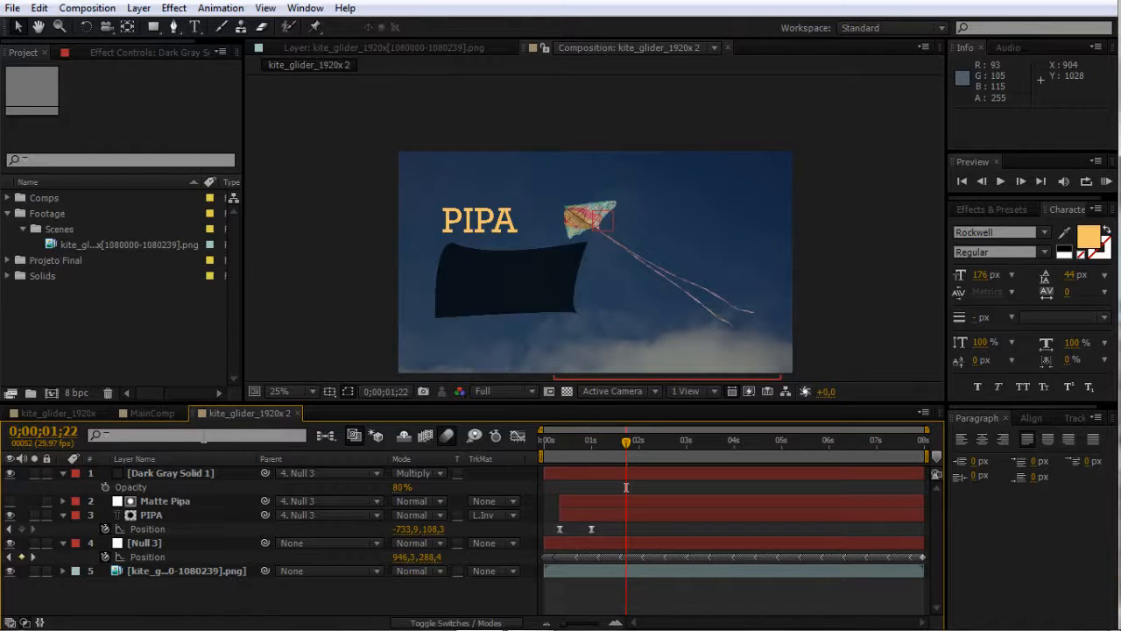
Create a text box about 596 × 256 px inside the banner and paste the "Uma pipa ou papagaio de papel" description from the kite_glider_1920x composition
{"action": "left_click", "coordinate": [195, 26]}
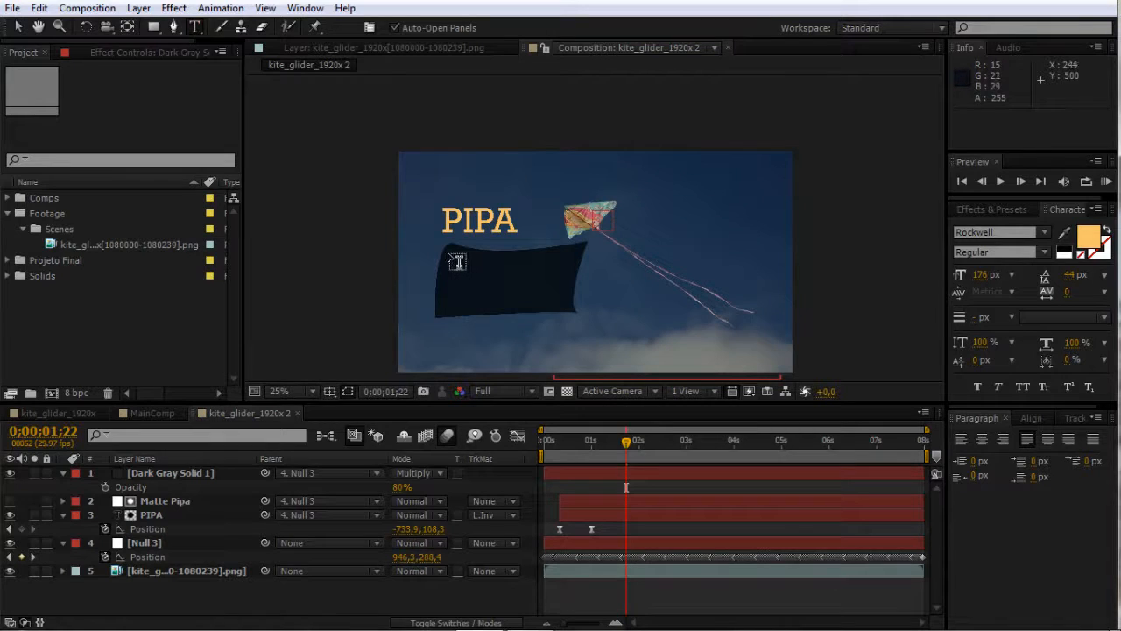
{"action": "mouse_move", "coordinate": [448, 255]}
{"action": "left_mouse_down"}
{"action": "mouse_move", "coordinate": [518, 303]}
{"action": "mouse_move", "coordinate": [572, 307]}
{"action": "left_mouse_up"}
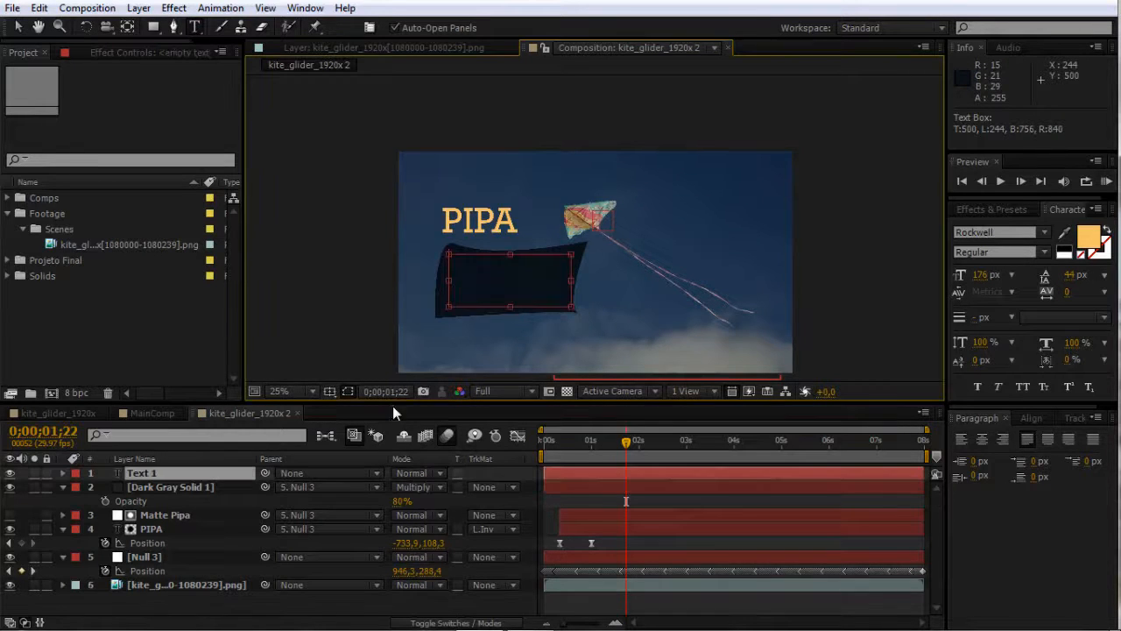
{"action": "left_click", "coordinate": [68, 412]}
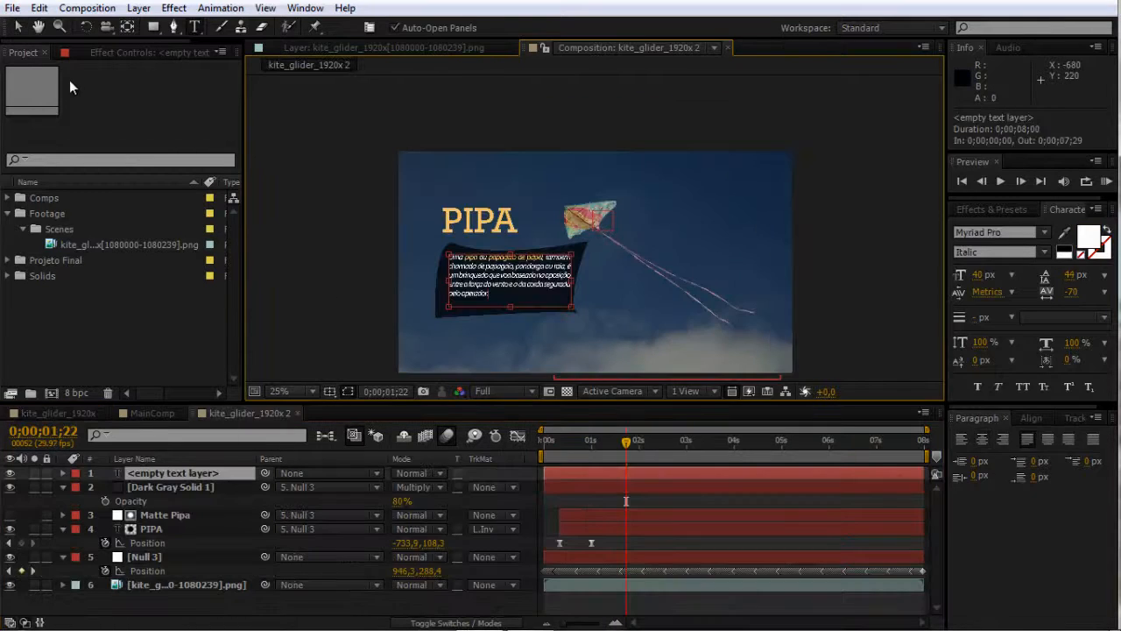
{"action": "key", "text": "Escape"}
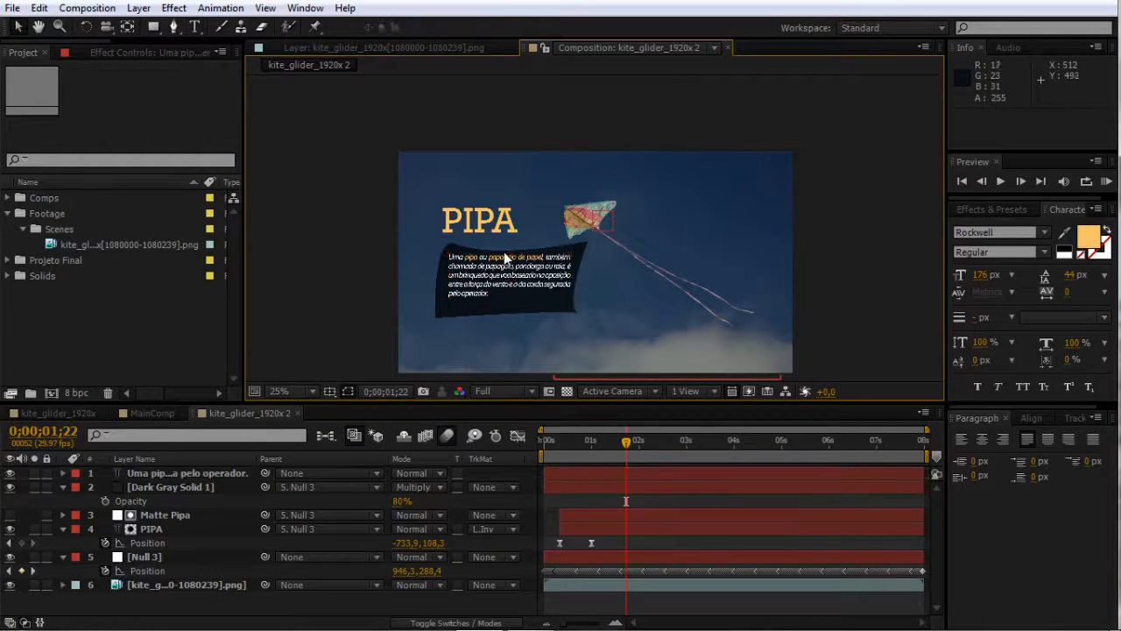
Parent the kite description text layer to Dark Gray Solid 1
{"action": "scroll", "coordinate": [512, 245], "scroll_direction": "up", "scroll_amount": 1}
{"action": "left_click", "coordinate": [174, 474]}
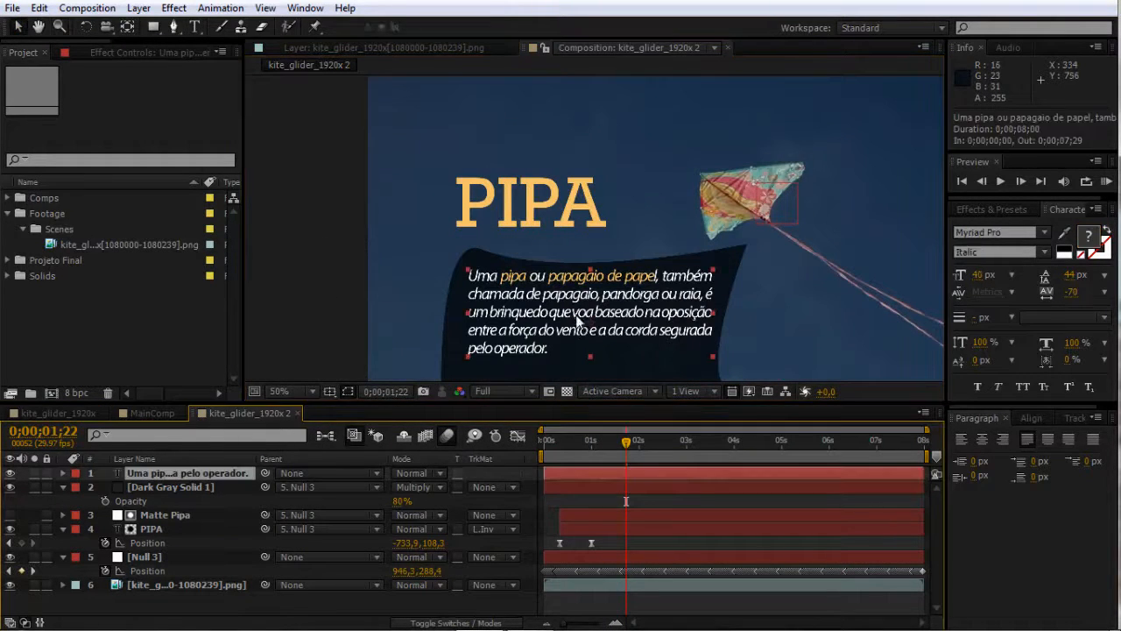
{"action": "scroll", "coordinate": [544, 305], "scroll_direction": "down", "scroll_amount": 1}
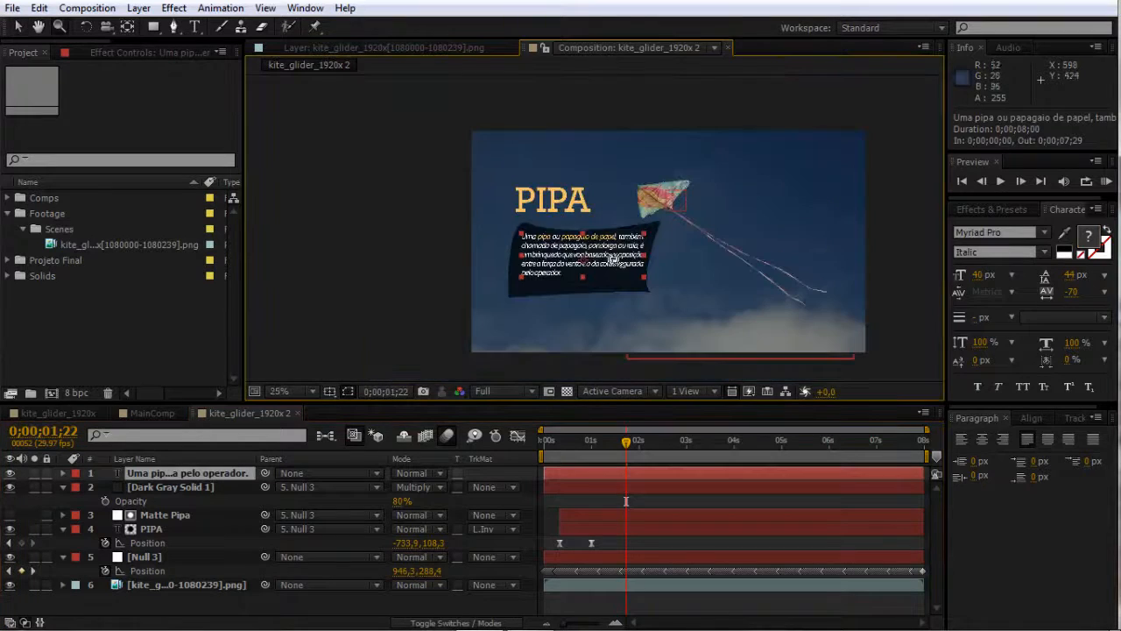
{"action": "left_click", "coordinate": [587, 487]}
{"action": "left_click_drag", "start_coordinate": [508, 299], "coordinate": [511, 282]}
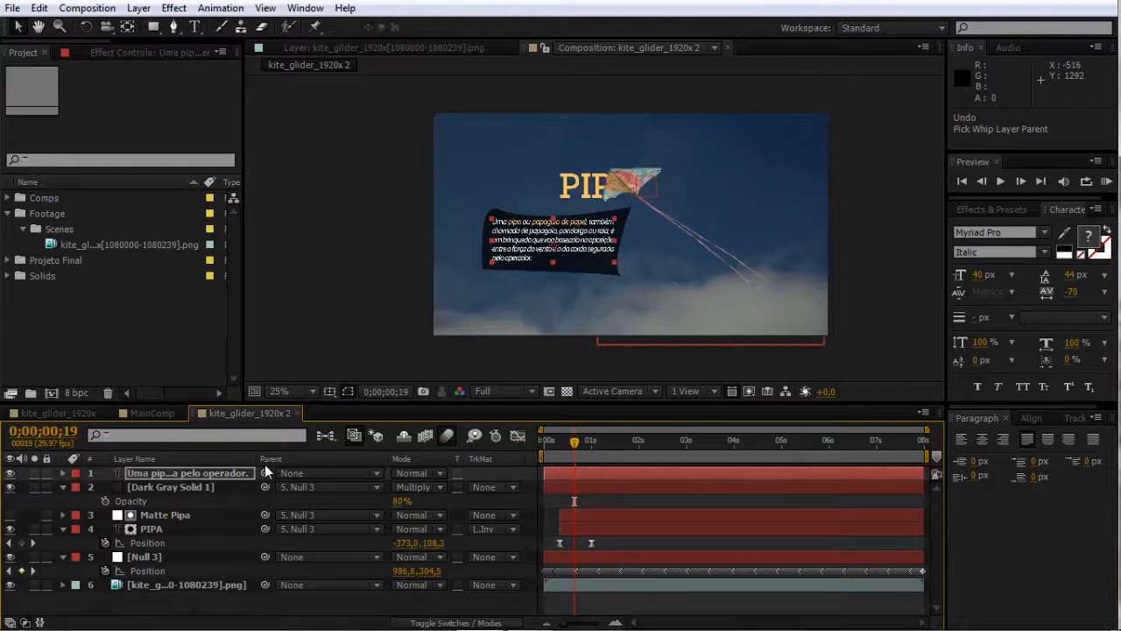
{"action": "left_click_drag", "start_coordinate": [181, 467], "coordinate": [170, 487]}
Trim the start of the description text and Dark Gray Solid 1 layers to 0;00;00;19
{"action": "left_click", "coordinate": [171, 487]}
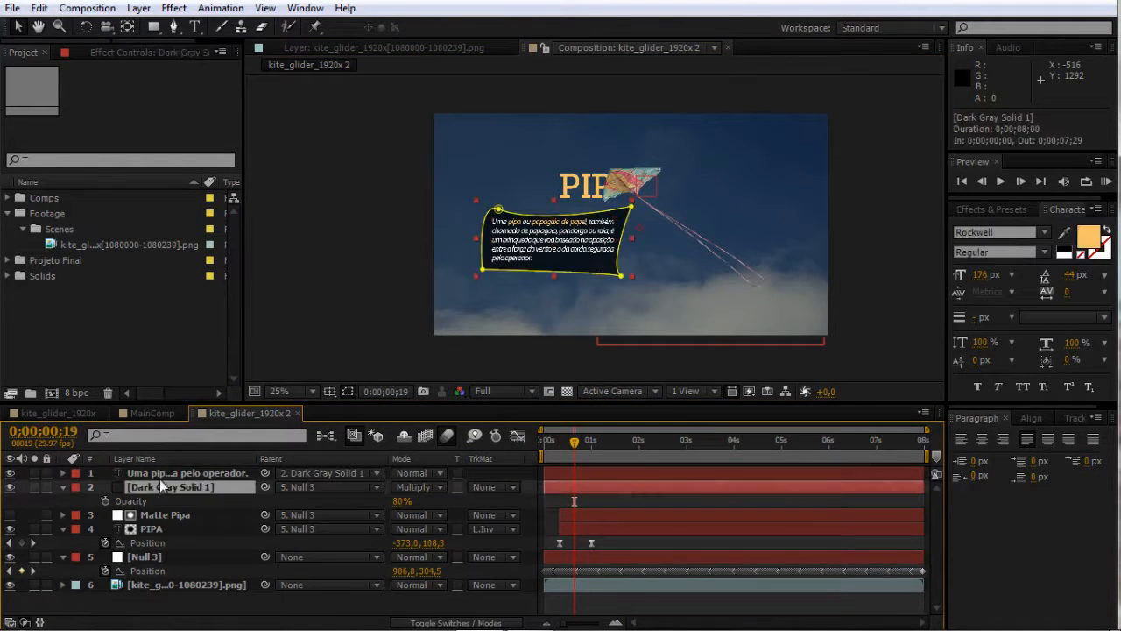
{"action": "left_click_drag", "start_coordinate": [575, 267], "coordinate": [579, 274]}
{"action": "left_click", "coordinate": [172, 468], "text": "shift"}
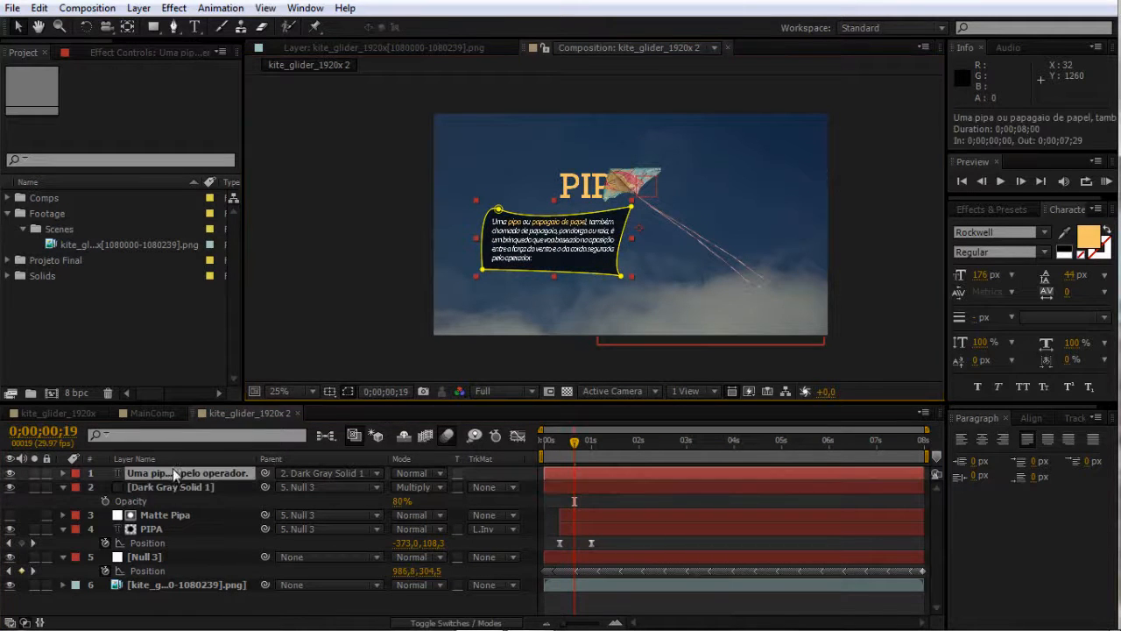
{"action": "key", "text": "alt+bracketleft"}
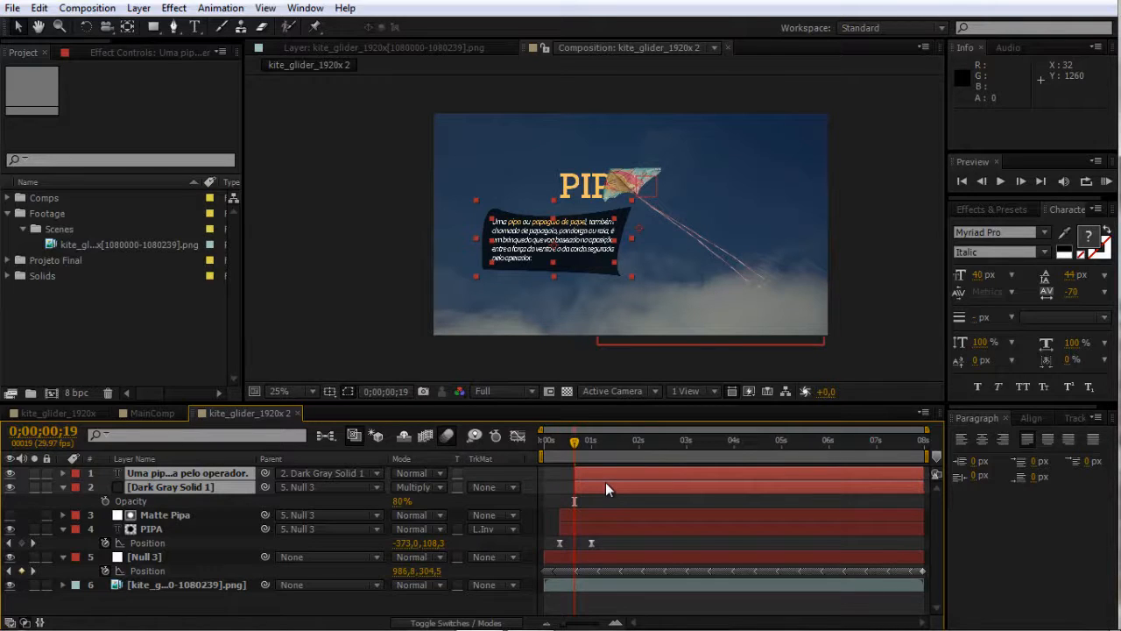
Keyframe the dark gray solid's Scale at 100% and Rotation at 0° at 0;00;00;29, leaving the description text layer without Scale and Rotation keyframes
{"action": "key", "text": "shift+Page_Down"}
{"action": "key", "text": "alt+shift+s"}
{"action": "key", "text": "alt+shift+r"}
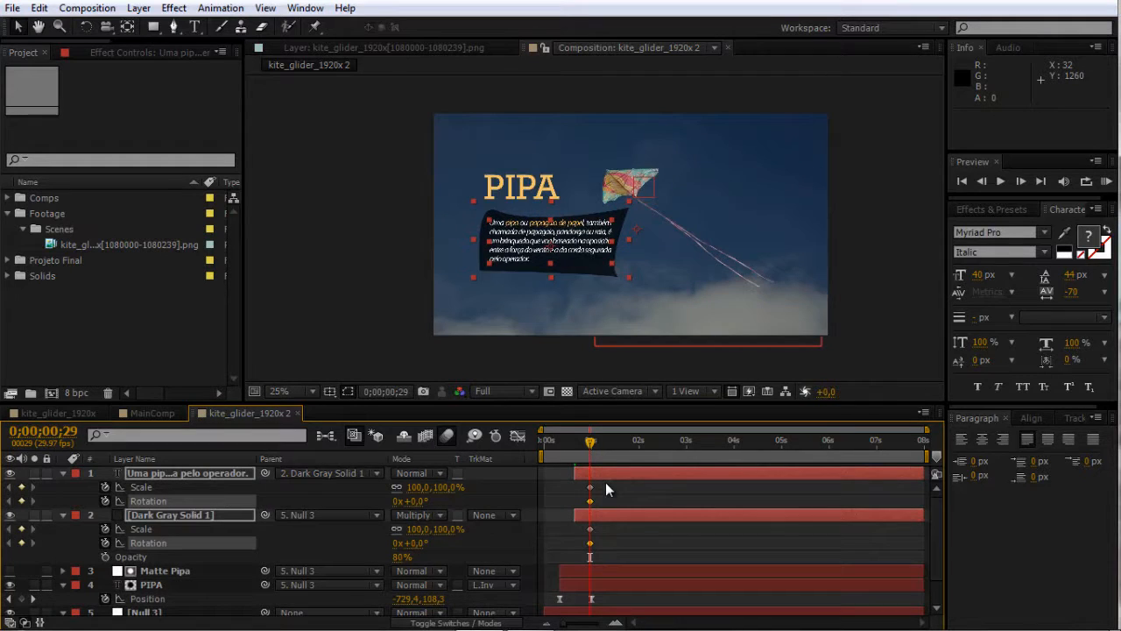
{"action": "left_click", "coordinate": [605, 502]}
{"action": "left_click_drag", "start_coordinate": [606, 502], "coordinate": [569, 476]}
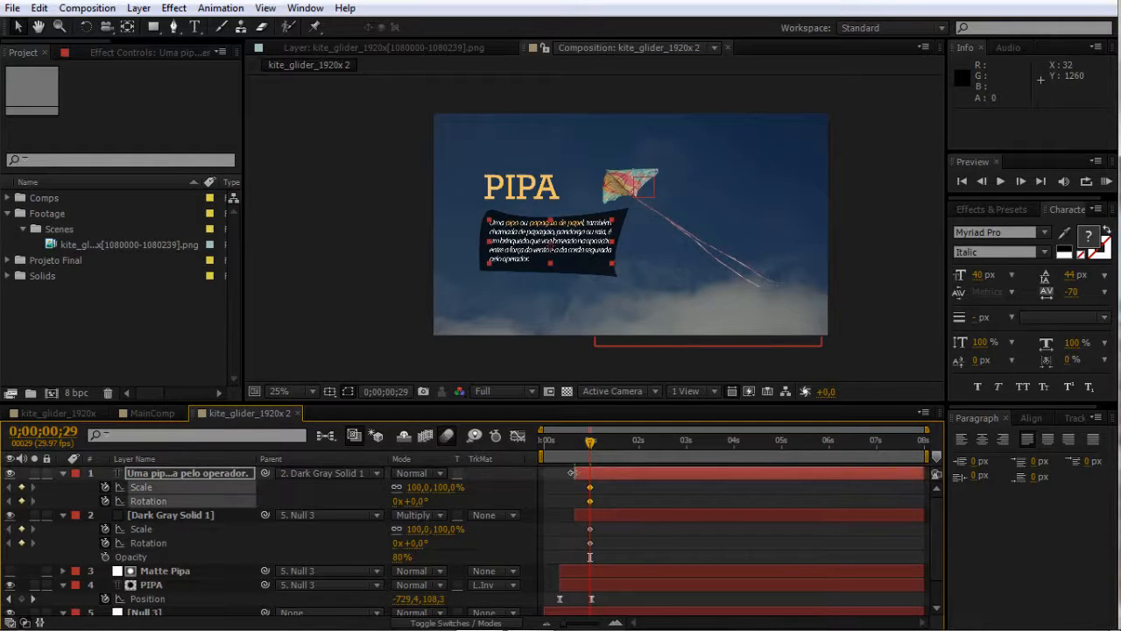
Move the dark gray solid's anchor point to the banner's upper-right corner, next to the kite
{"action": "left_click", "coordinate": [167, 515]}
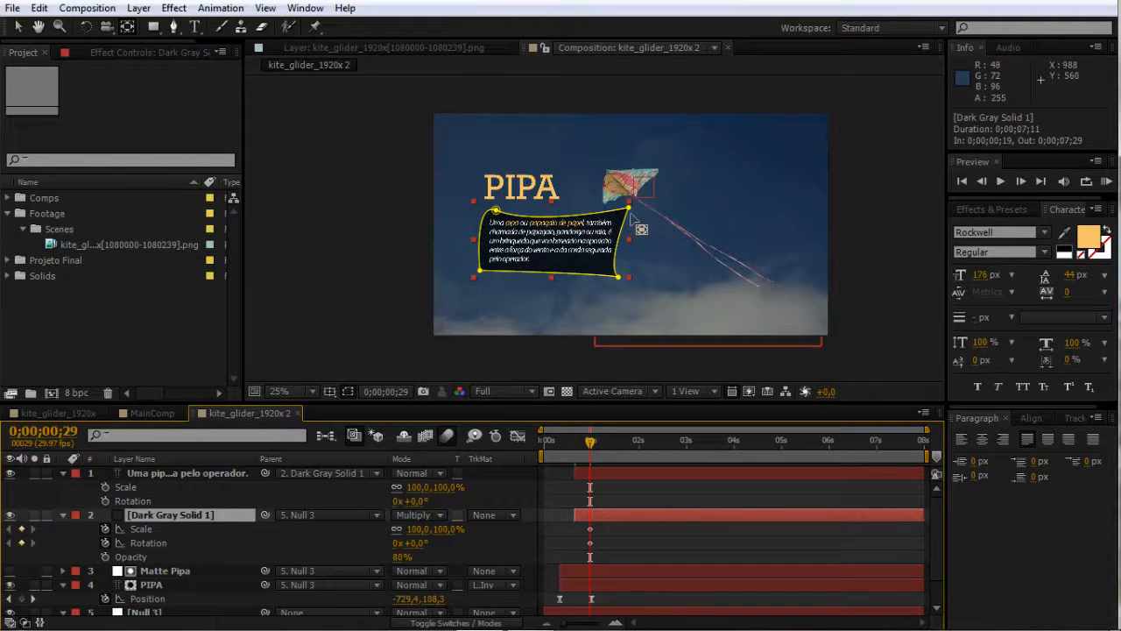
{"action": "left_click_drag", "start_coordinate": [641, 228], "coordinate": [639, 215]}
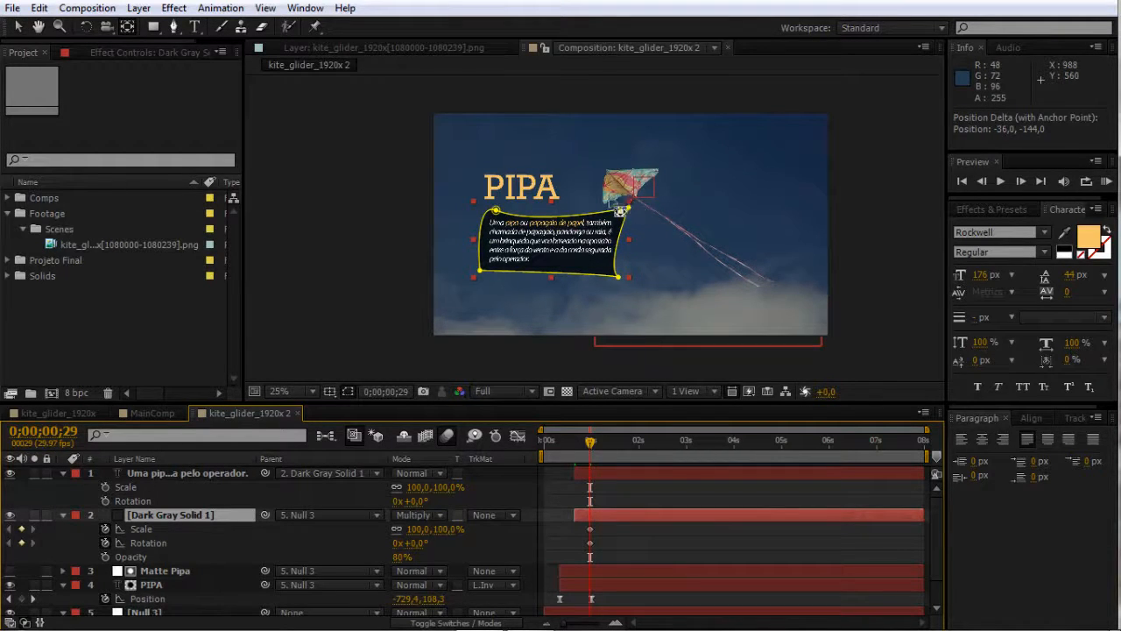
{"action": "key", "text": "Return"}
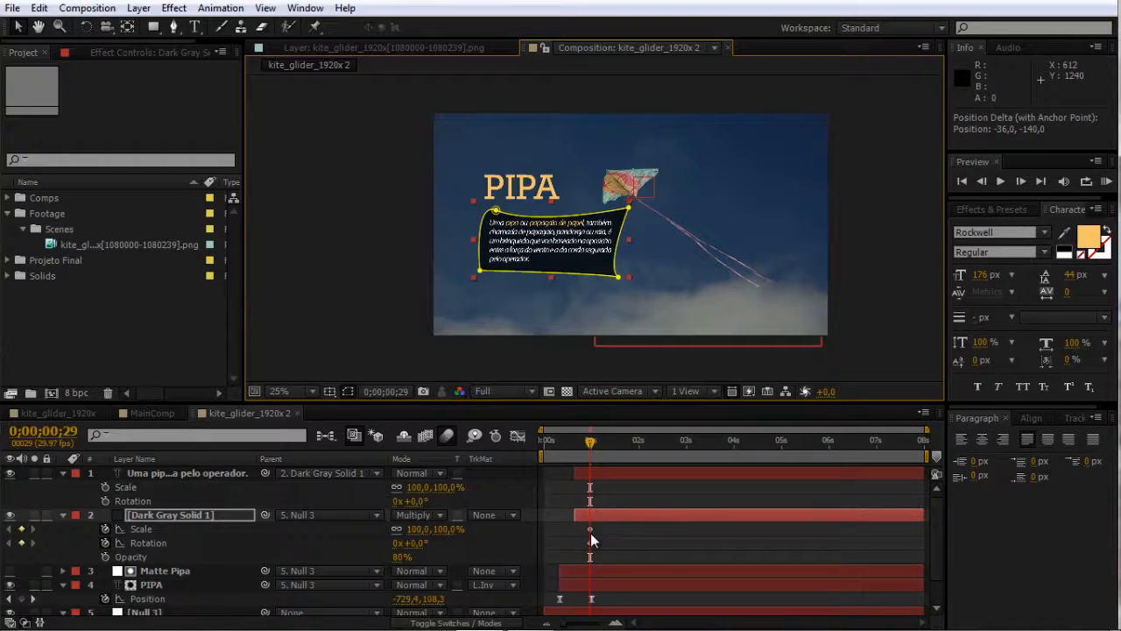
At the solid's in point, 0;00;00;19, keyframe its Scale at 0% and its Rotation at about -35°
{"action": "left_click", "coordinate": [603, 513]}
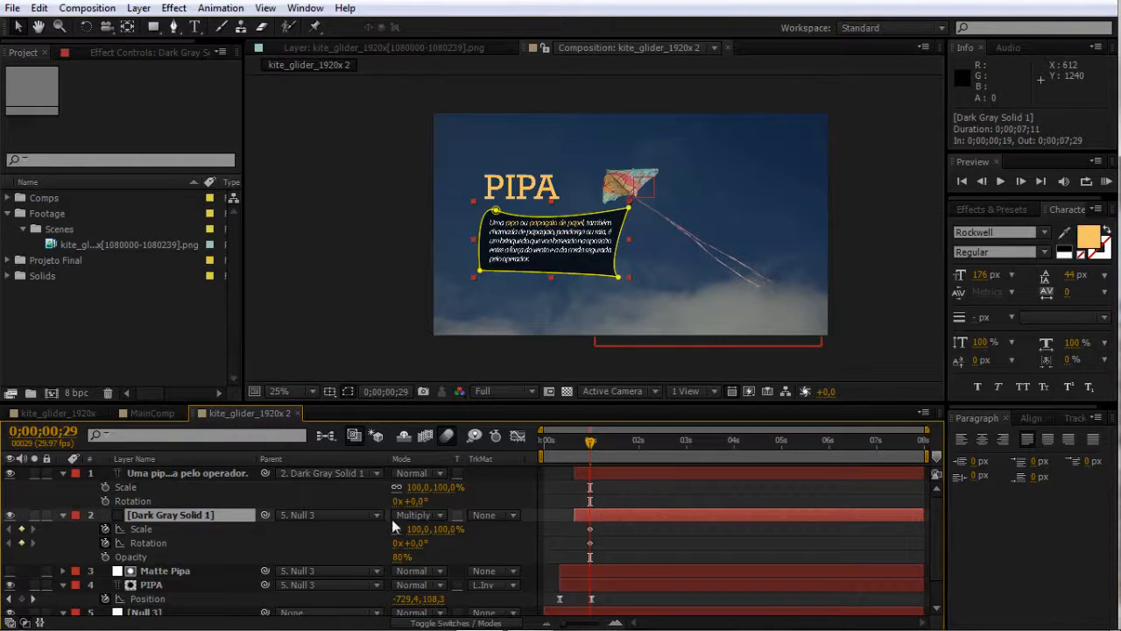
{"action": "key", "text": "i"}
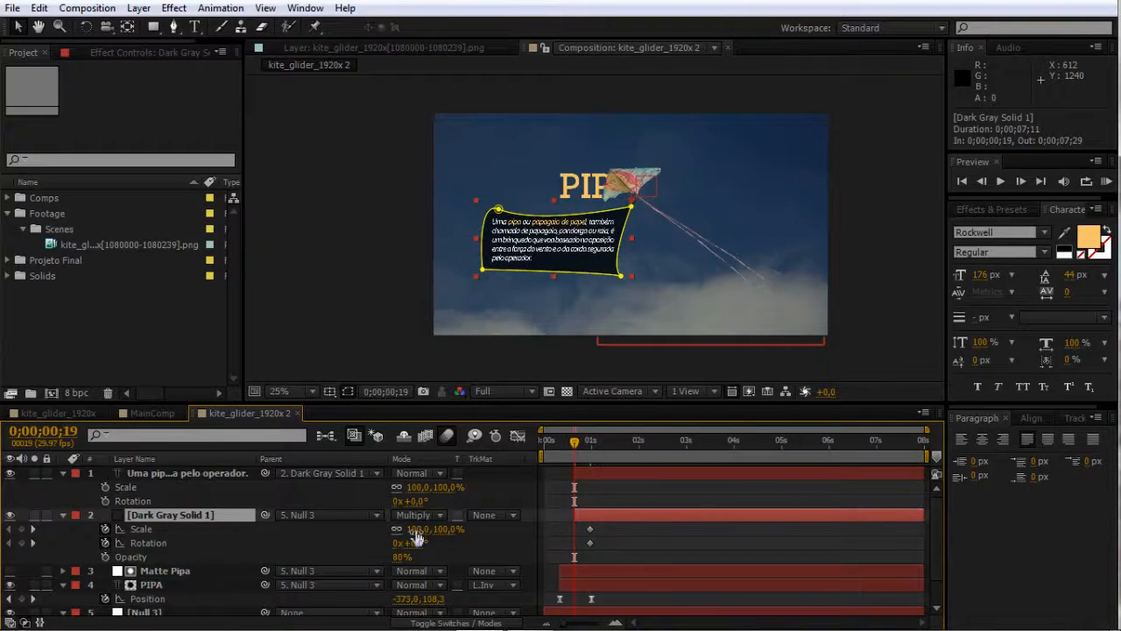
{"action": "left_click", "coordinate": [420, 529]}
{"action": "type", "text": "0,0,0"}
{"action": "left_click_drag", "start_coordinate": [411, 543], "coordinate": [389, 543]}
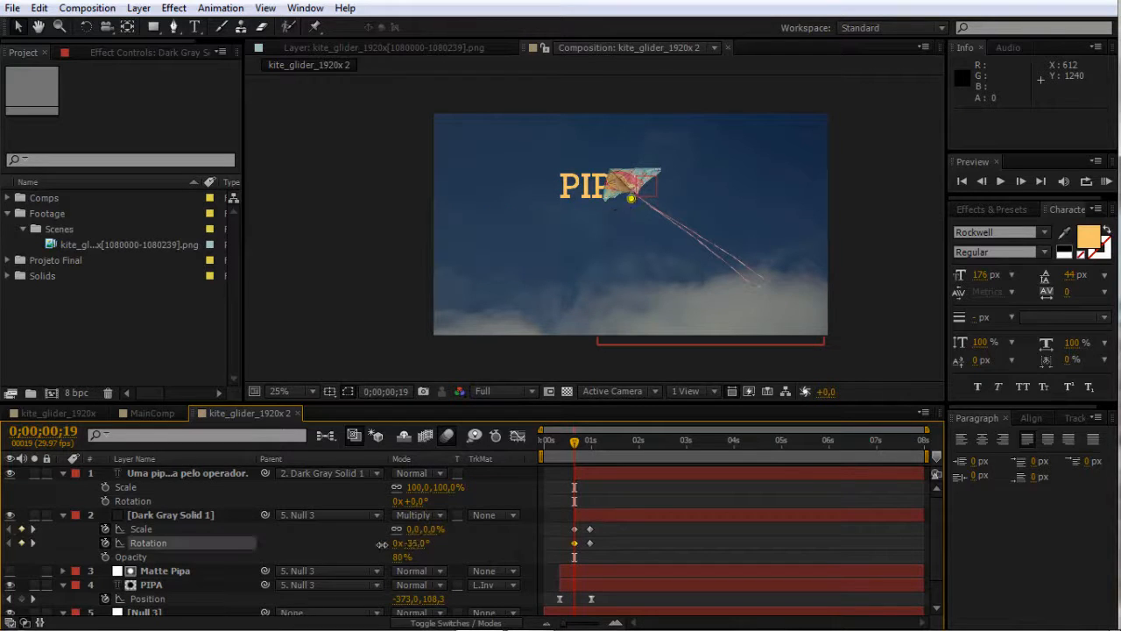
Apply Easy Ease to the dark gray solid's Scale and Rotation keyframes and preview the animation
{"action": "left_click", "coordinate": [575, 441]}
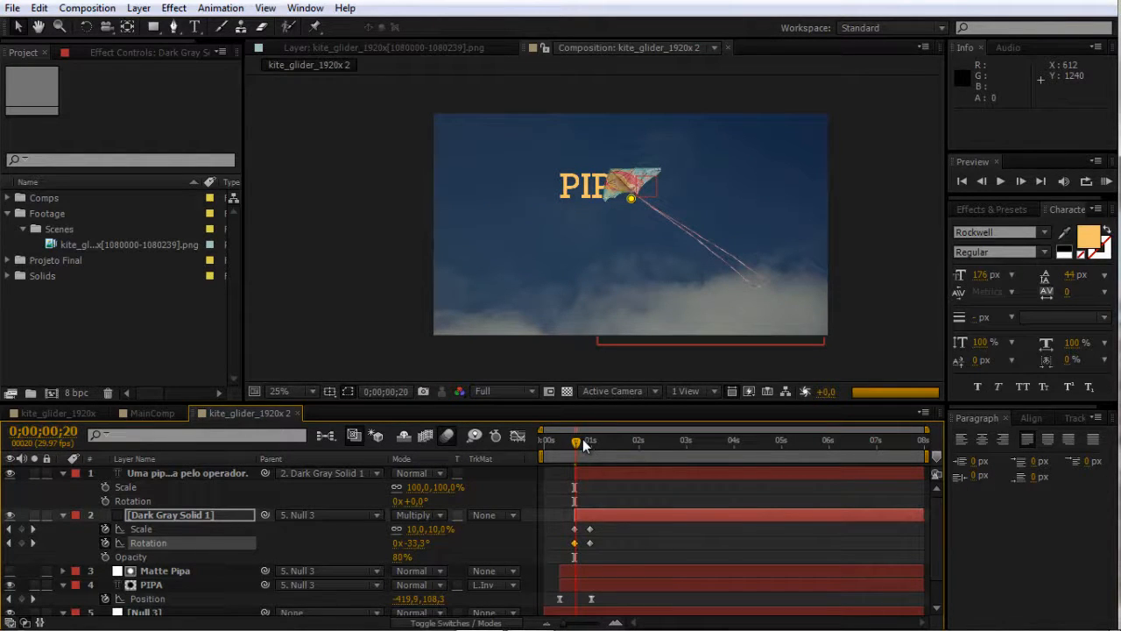
{"action": "left_click", "coordinate": [587, 442]}
{"action": "left_click_drag", "start_coordinate": [600, 550], "coordinate": [567, 524]}
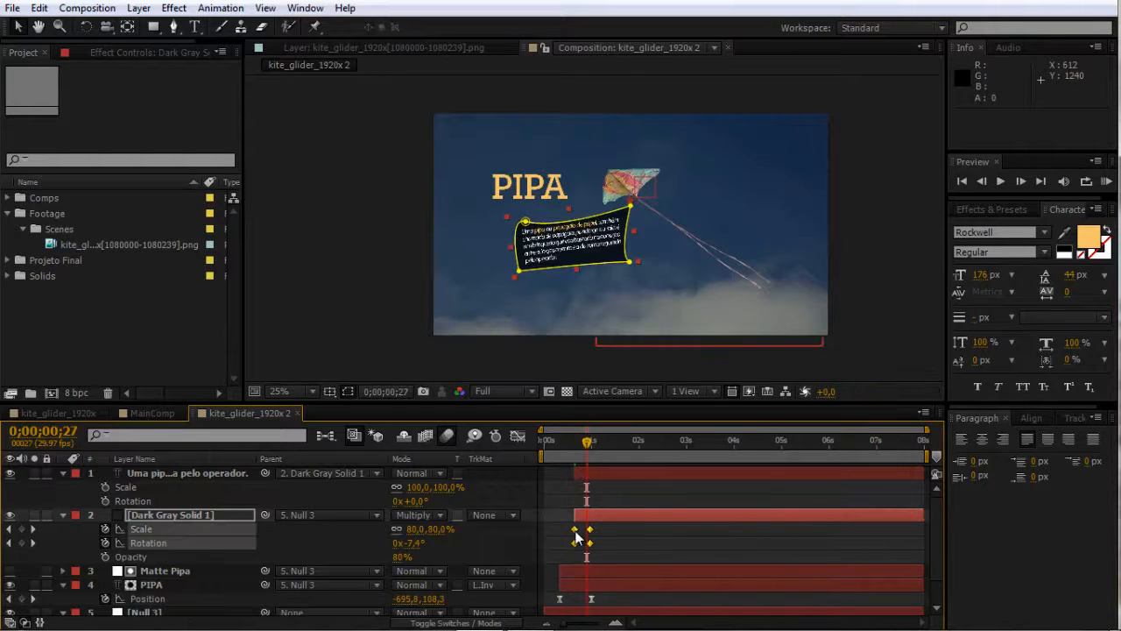
{"action": "right_click", "coordinate": [575, 529]}
{"action": "mouse_move", "coordinate": [653, 518]}
{"action": "left_click", "coordinate": [841, 410]}
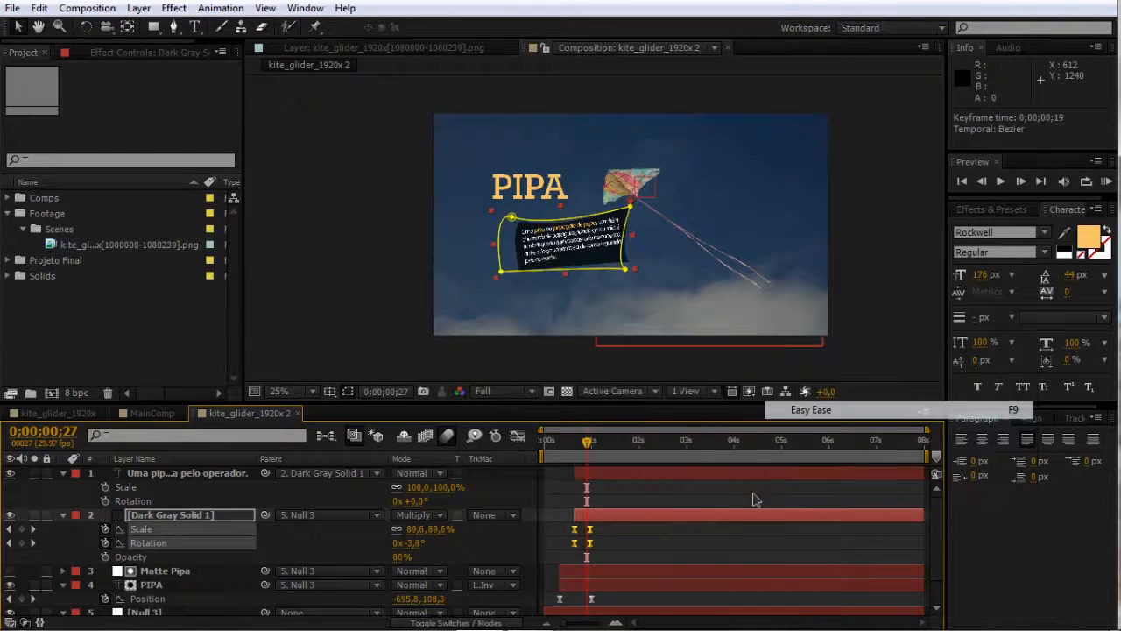
{"action": "left_click", "coordinate": [686, 534]}
{"action": "key", "text": "KP_0"}
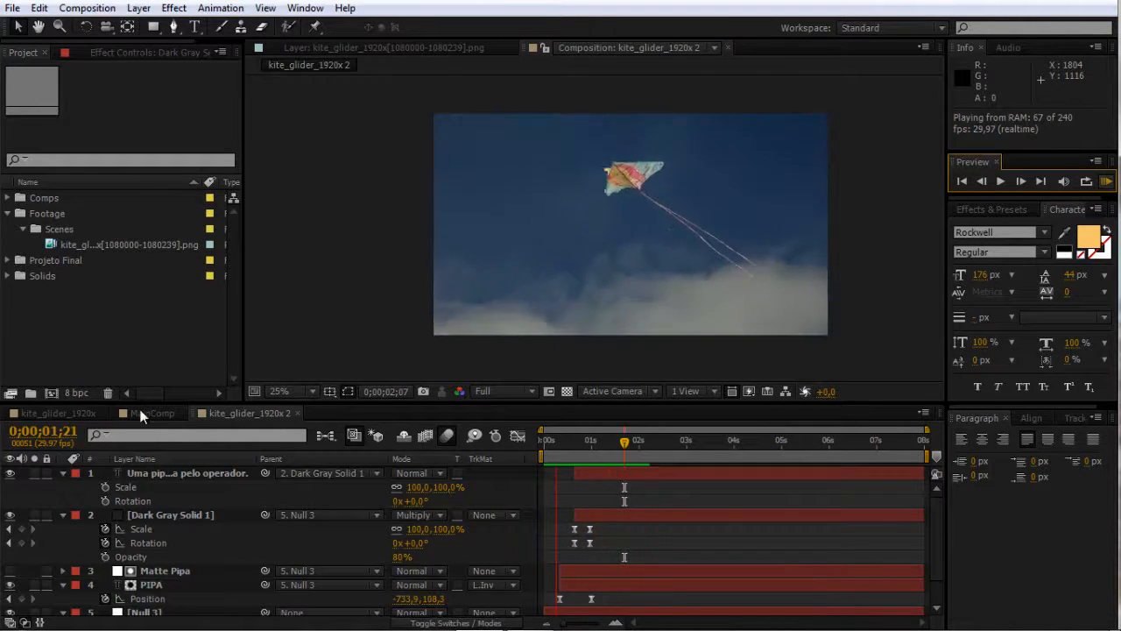
{"action": "key", "text": "space"}
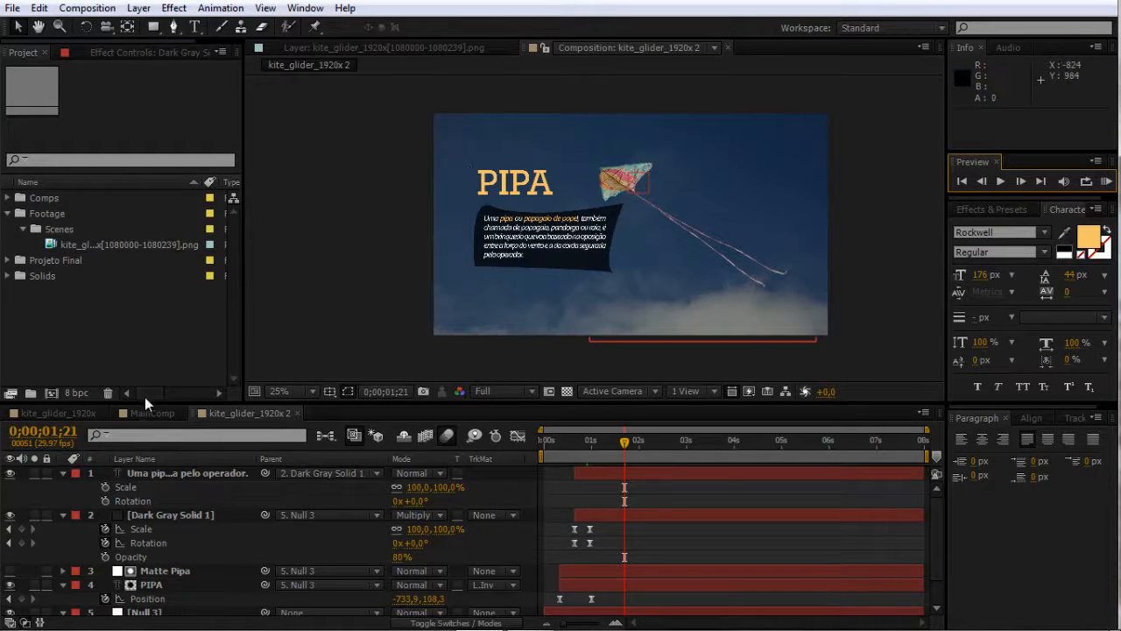
Examine the MainComp composition and the layers of its nested kite_glider_1920x composition
{"action": "left_click", "coordinate": [153, 411]}
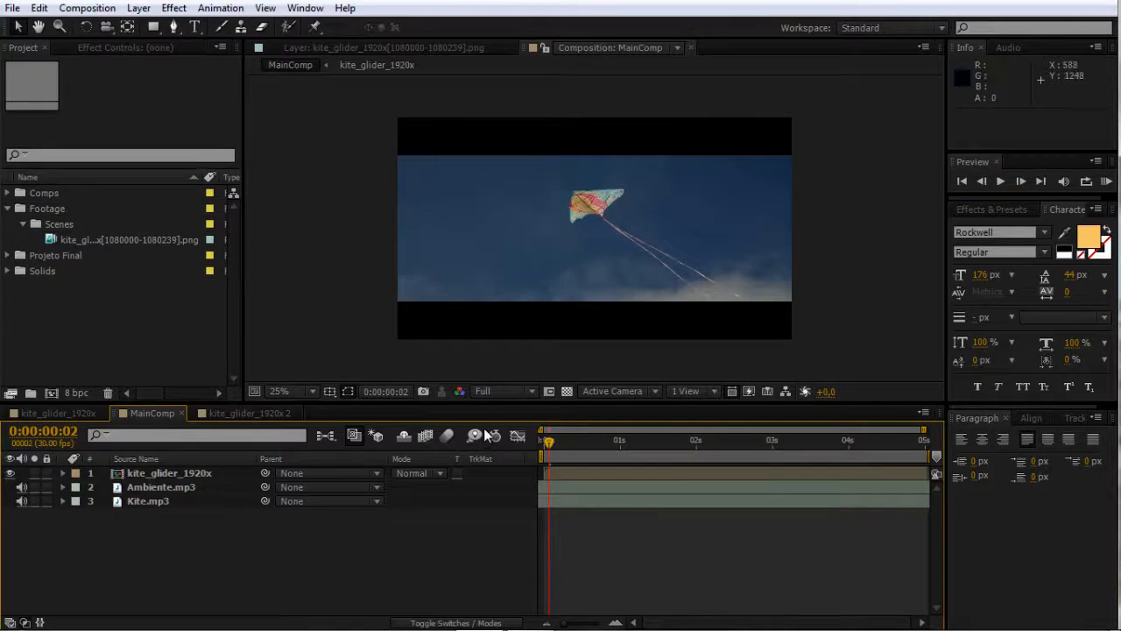
{"action": "left_click", "coordinate": [624, 186]}
{"action": "left_click", "coordinate": [541, 550]}
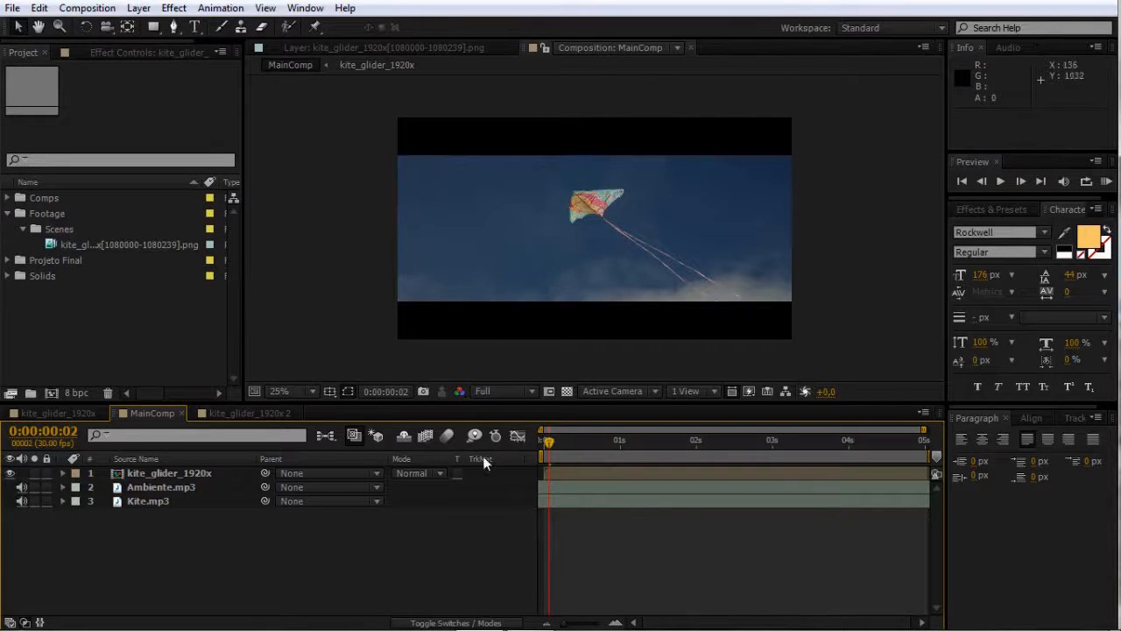
{"action": "left_click", "coordinate": [567, 472]}
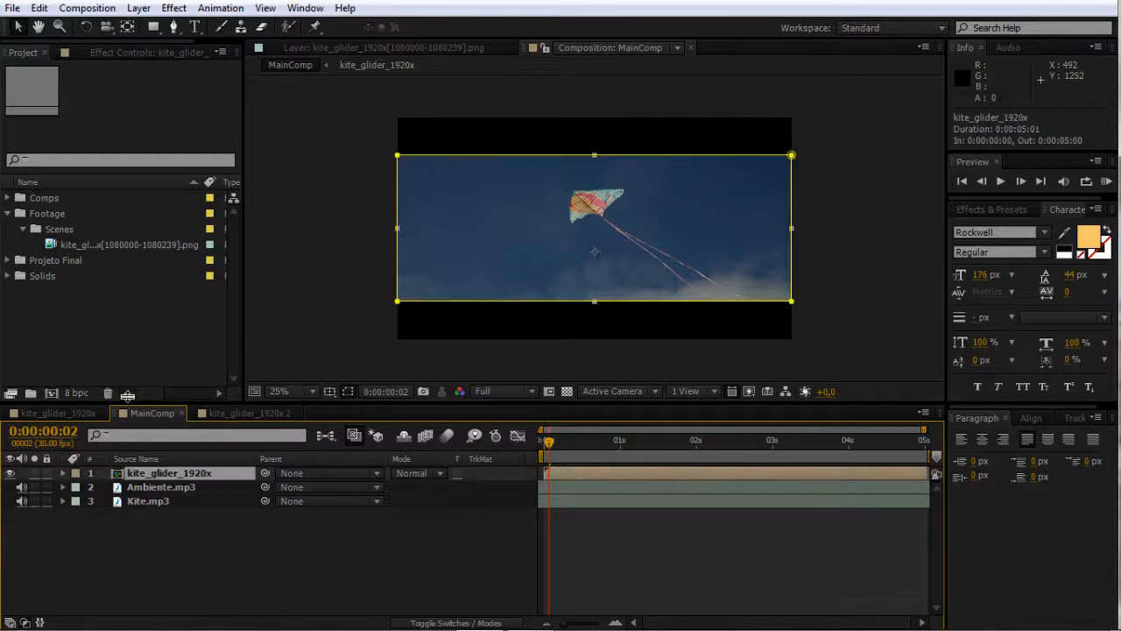
{"action": "left_click", "coordinate": [82, 415]}
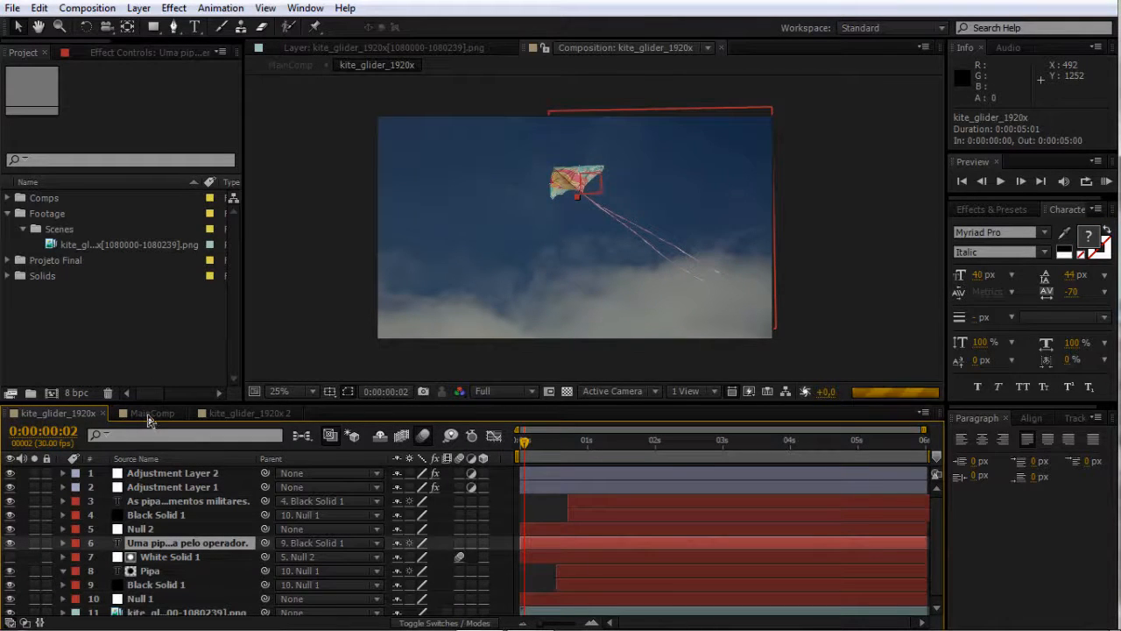
Review the finished MainComp reference, inspecting its kite_glider_1920x layer and the frame at 0:00:03:22
{"action": "left_click", "coordinate": [148, 412]}
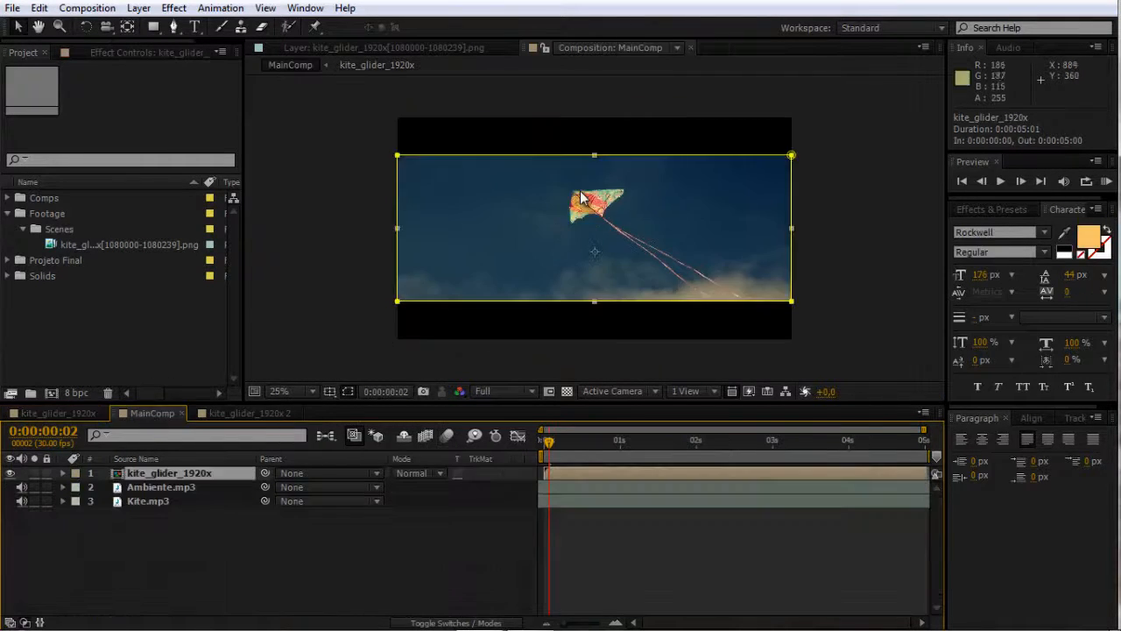
{"action": "left_click", "coordinate": [642, 544]}
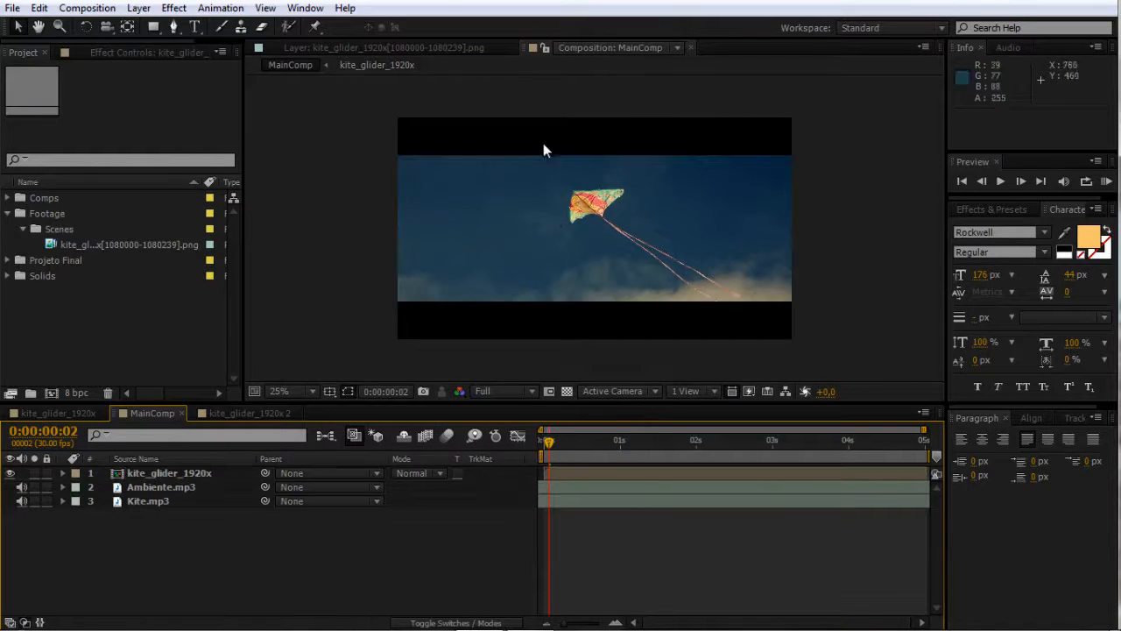
{"action": "left_click", "coordinate": [162, 476]}
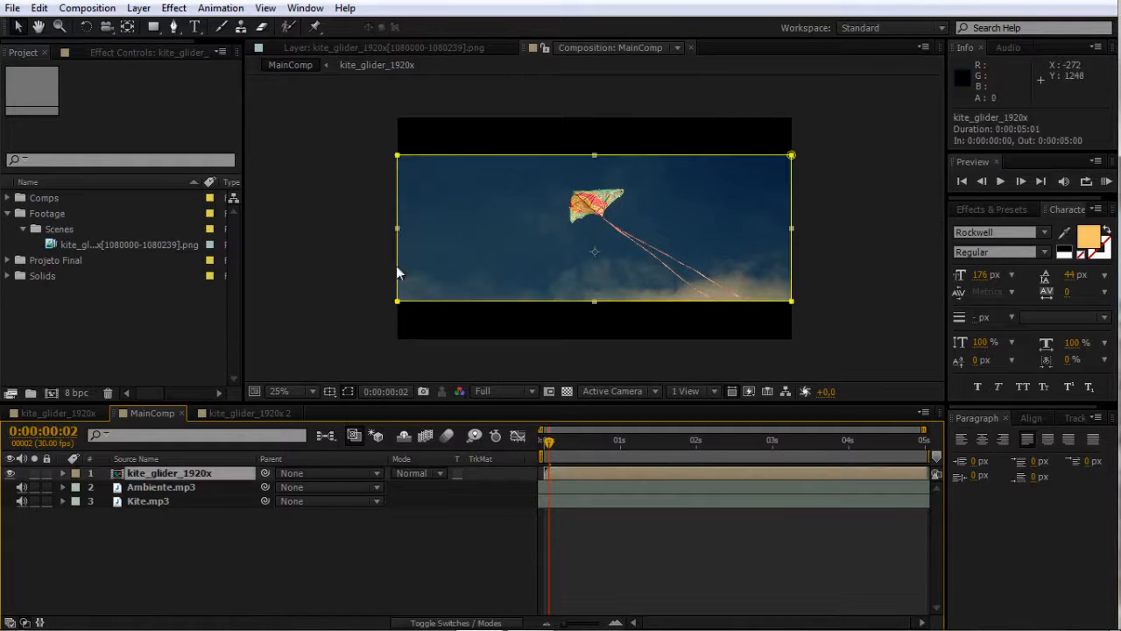
{"action": "left_click", "coordinate": [339, 201]}
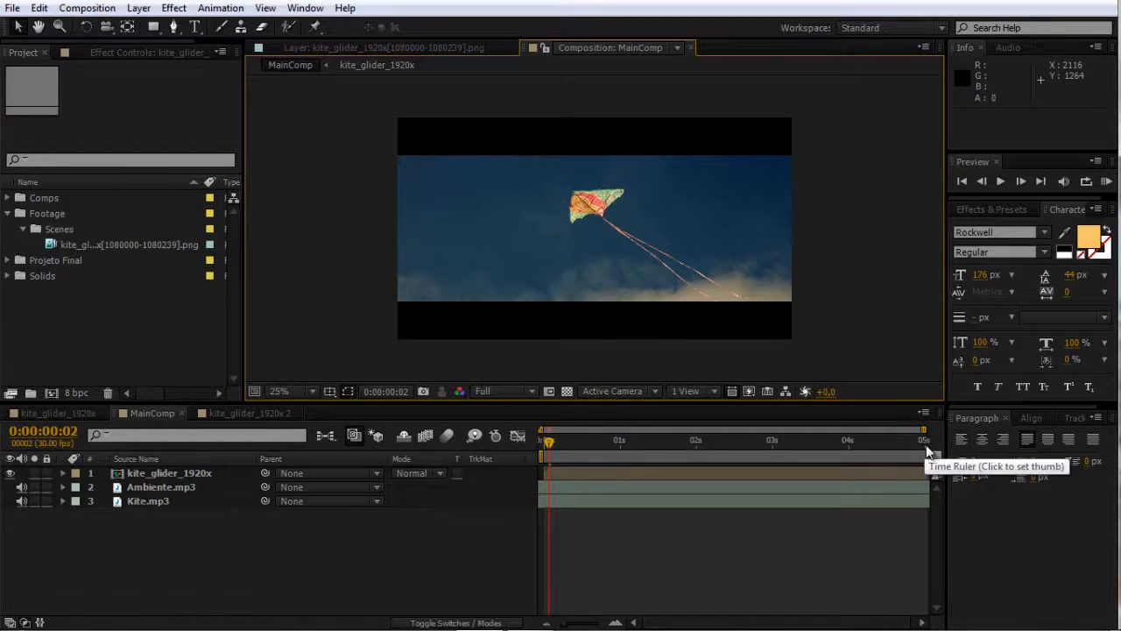
{"action": "left_click", "coordinate": [341, 388]}
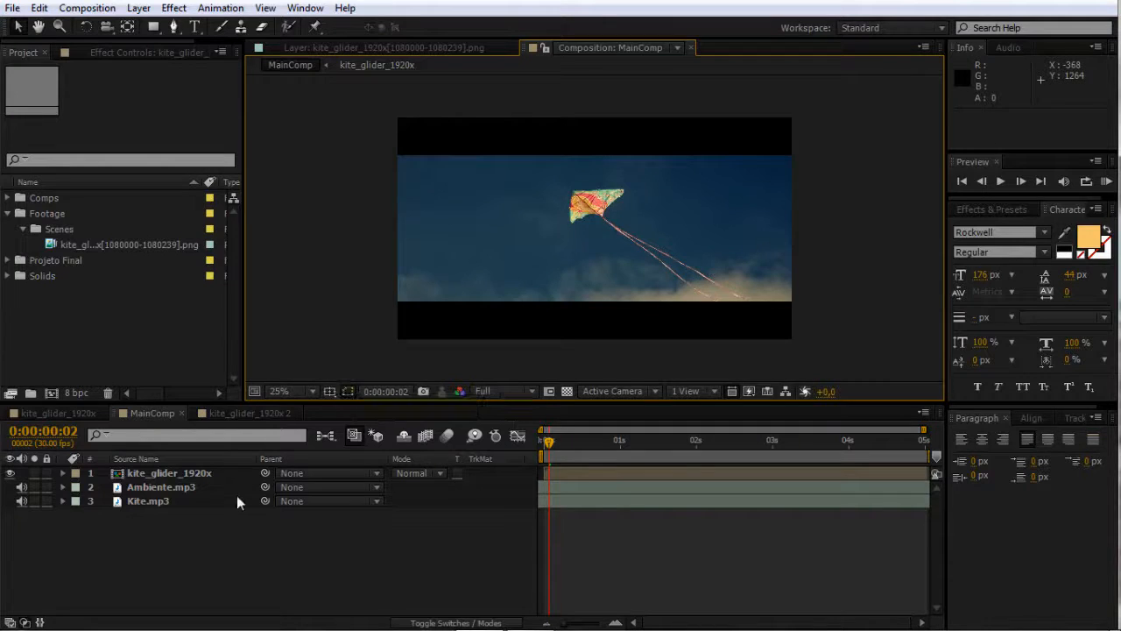
{"action": "left_click", "coordinate": [617, 438]}
{"action": "left_click", "coordinate": [829, 443]}
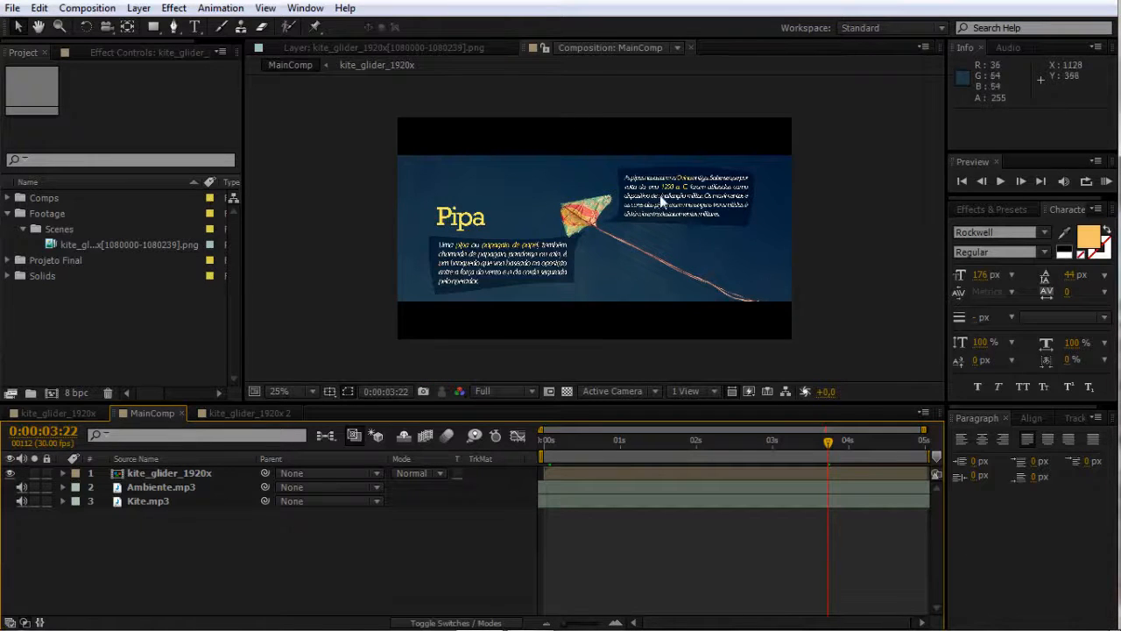
Return to the kite_glider_1920x 2 composition and collapse the expanded properties of all its layers
{"action": "left_click", "coordinate": [1075, 419]}
{"action": "left_click", "coordinate": [993, 419]}
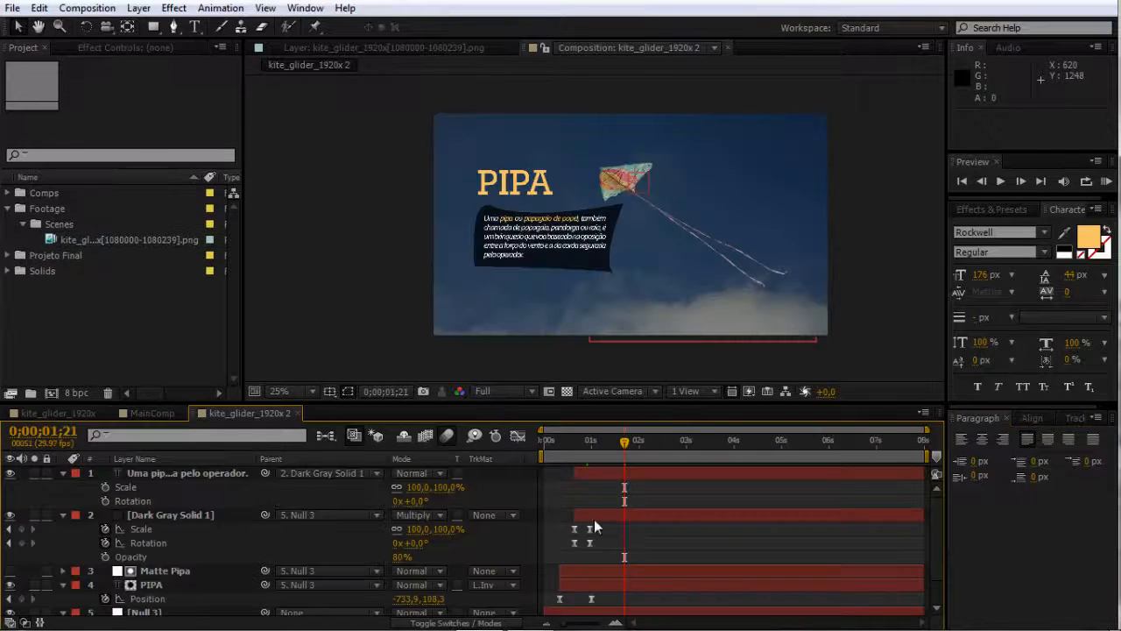
{"action": "left_click", "coordinate": [623, 513]}
{"action": "key", "text": "ctrl+a"}
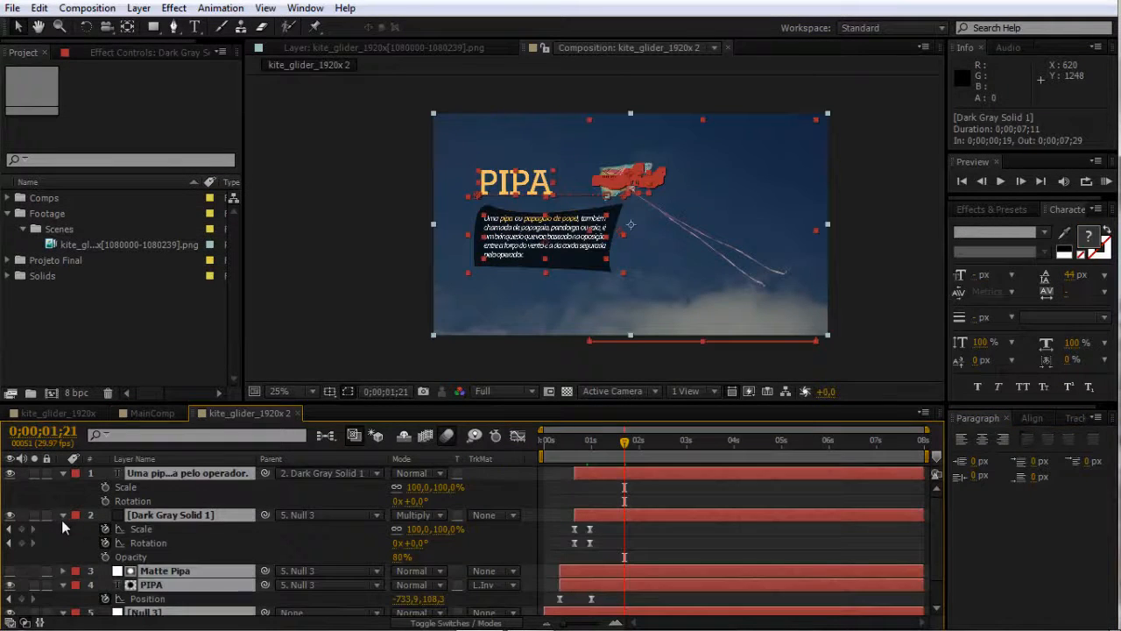
{"action": "left_click", "coordinate": [62, 515]}
{"action": "left_click", "coordinate": [660, 566]}
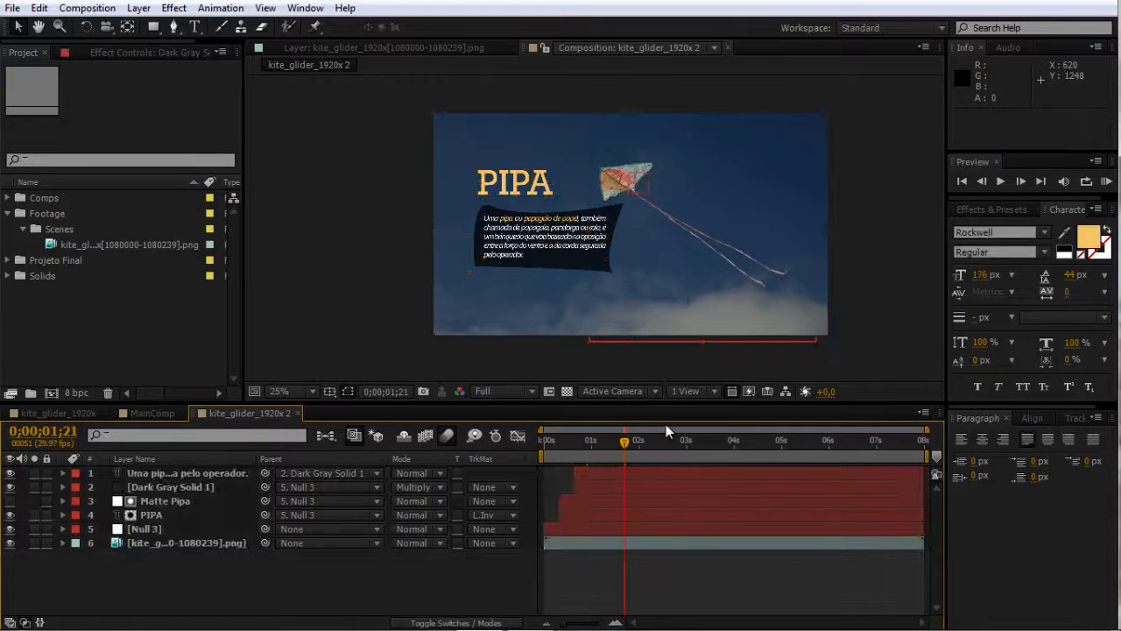